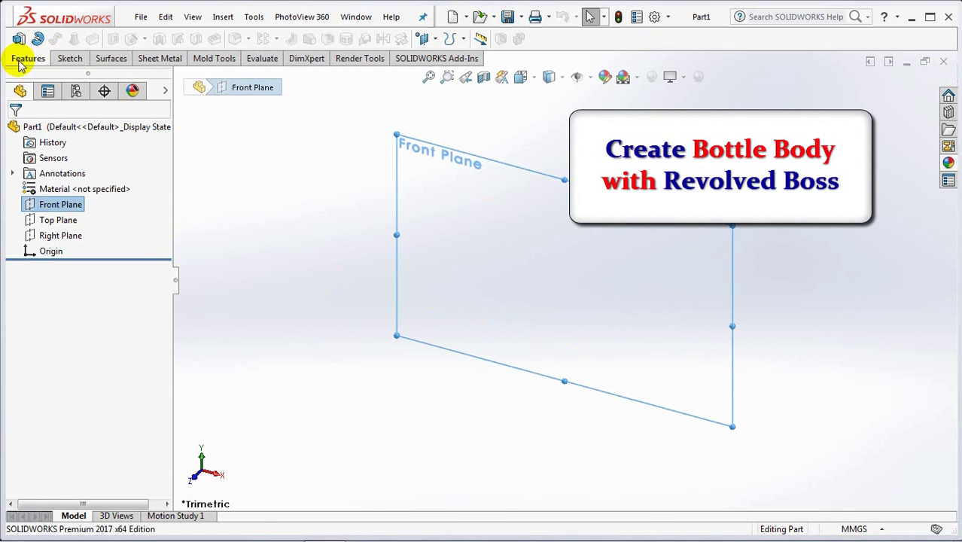
Start a revolve sketch on the Front Plane with a vertical centerline rising from the origin
click(19, 38)
click(90, 38)
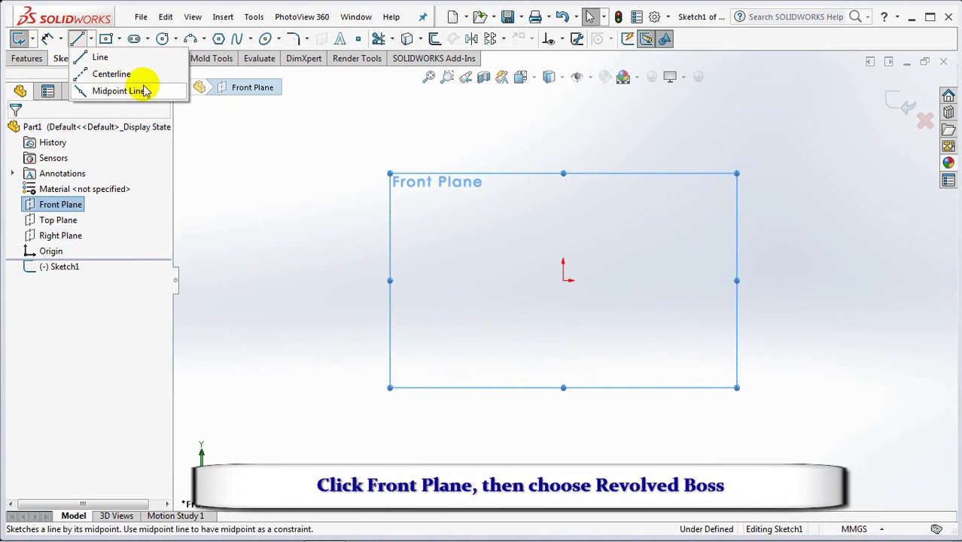
click(112, 74)
click(563, 281)
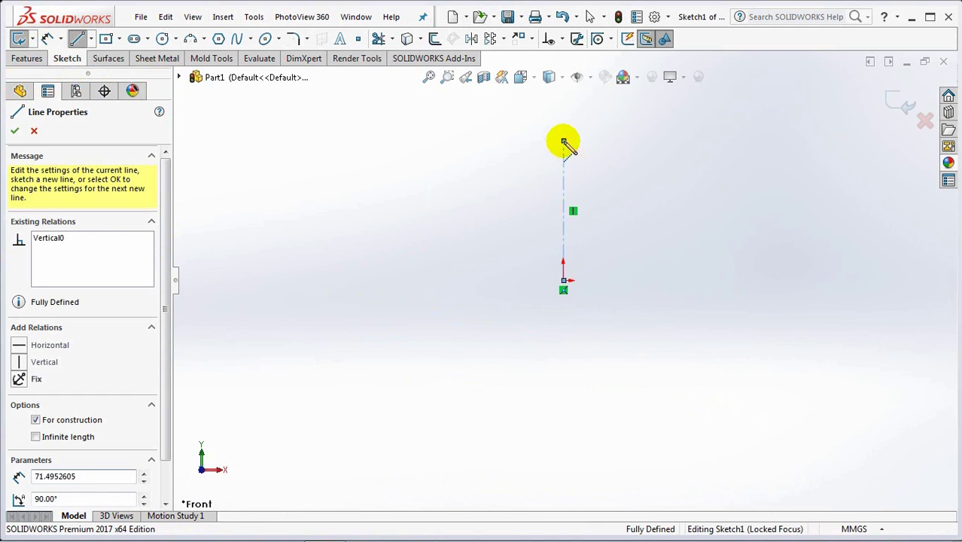
right_click(564, 143)
click(587, 149)
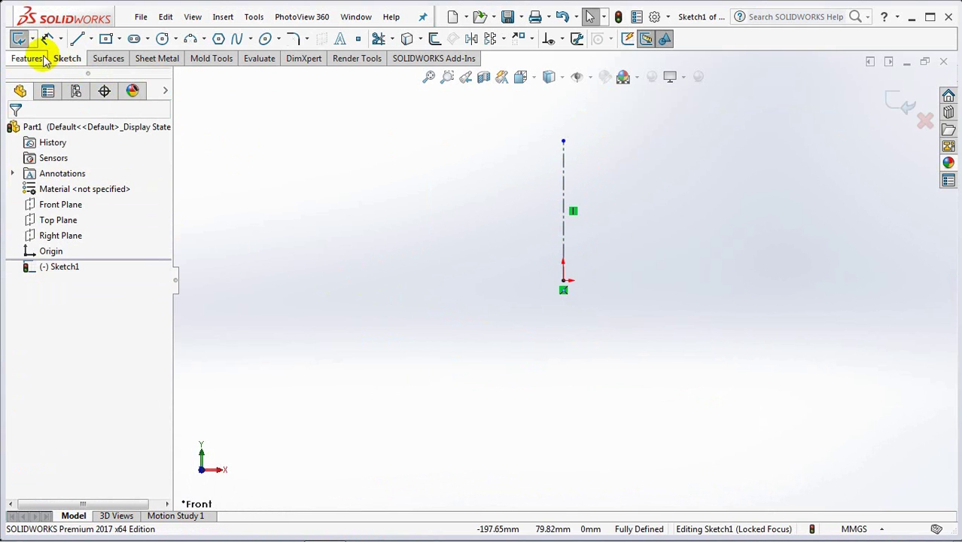
Dimension the centerline to 370 mm long
click(563, 226)
click(521, 224)
text(3)
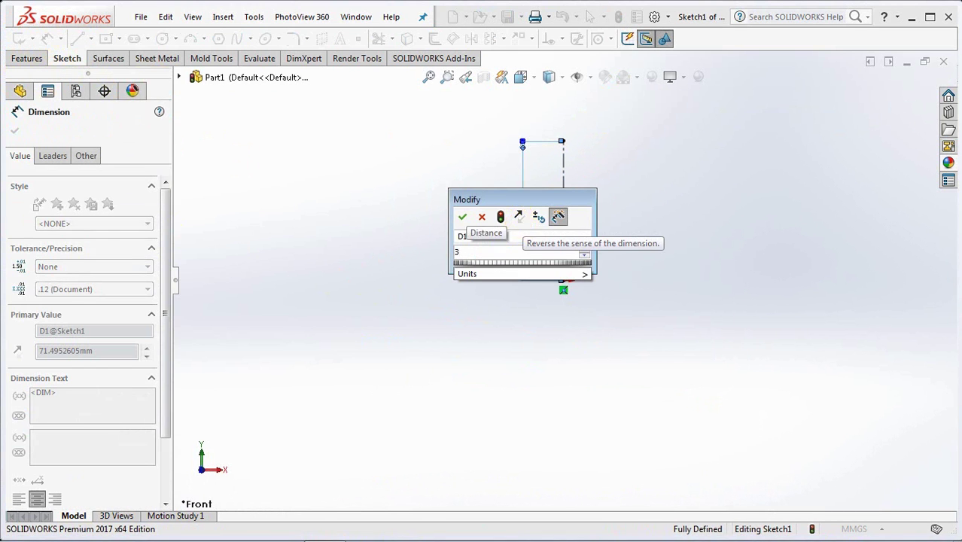
text(70)
click(463, 216)
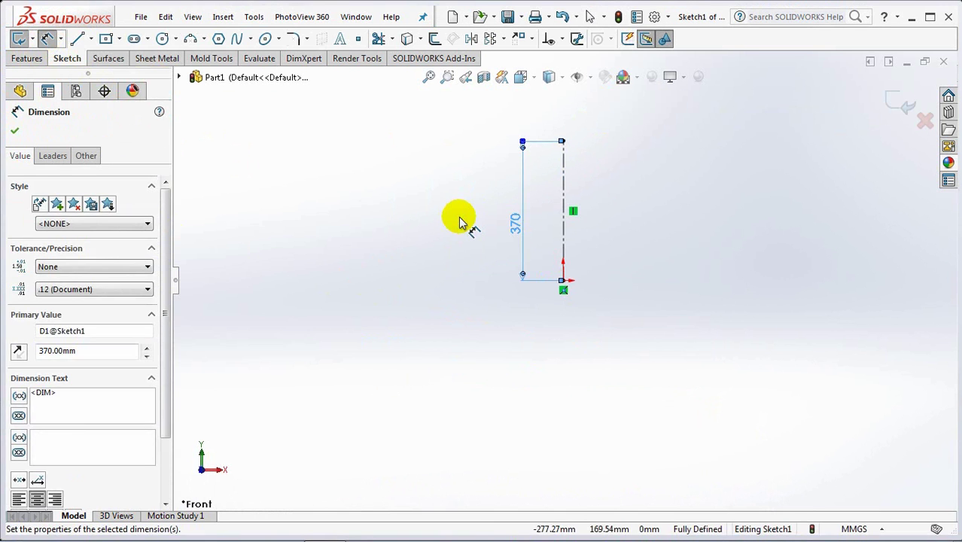
scroll(572, 174, down, 10)
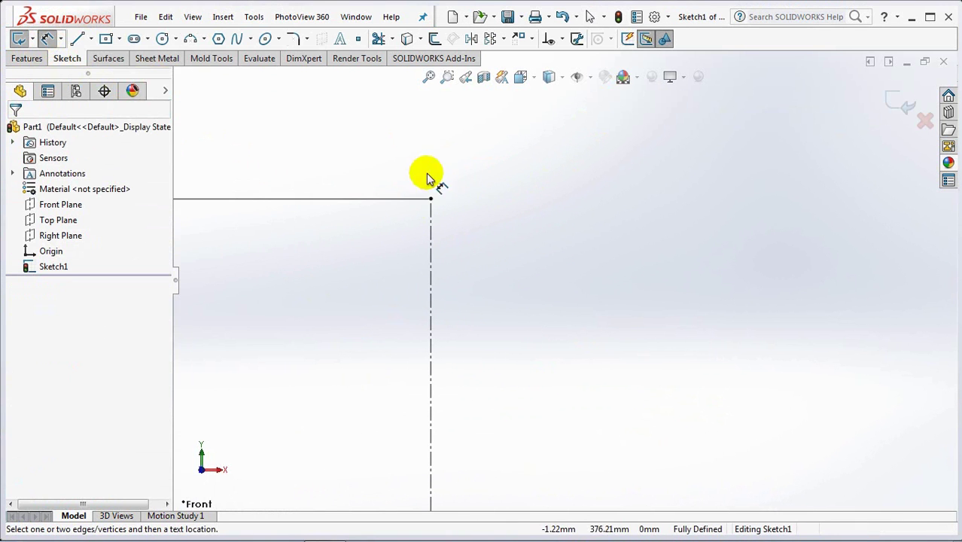
Draw the outer profile lines: short top edge, long vertical side, inward slant and base line
click(76, 38)
click(432, 199)
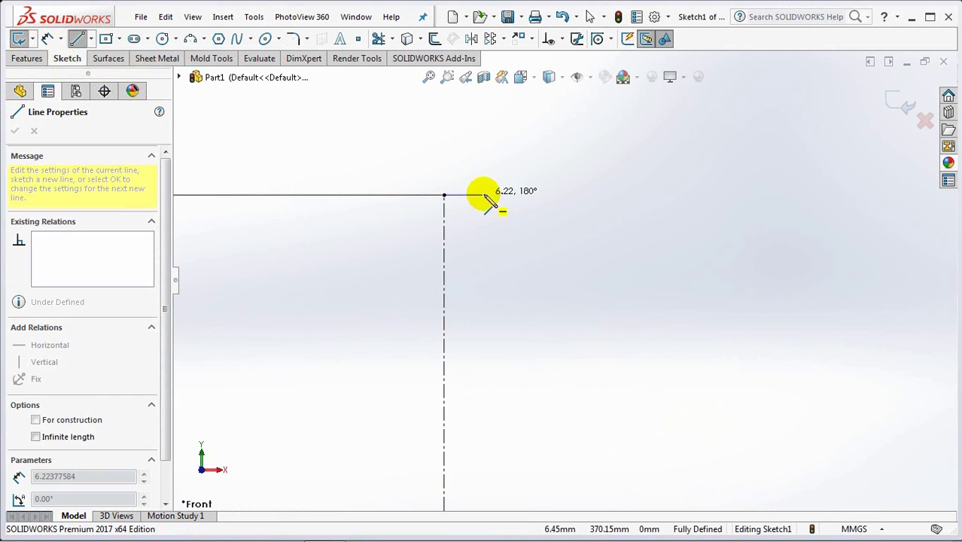
click(514, 196)
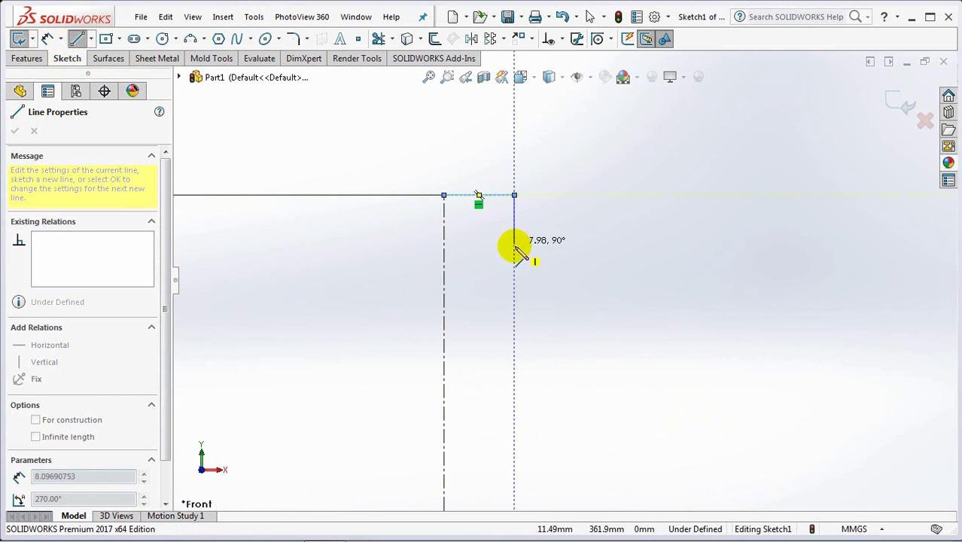
click(514, 339)
scroll(516, 361, up, 5)
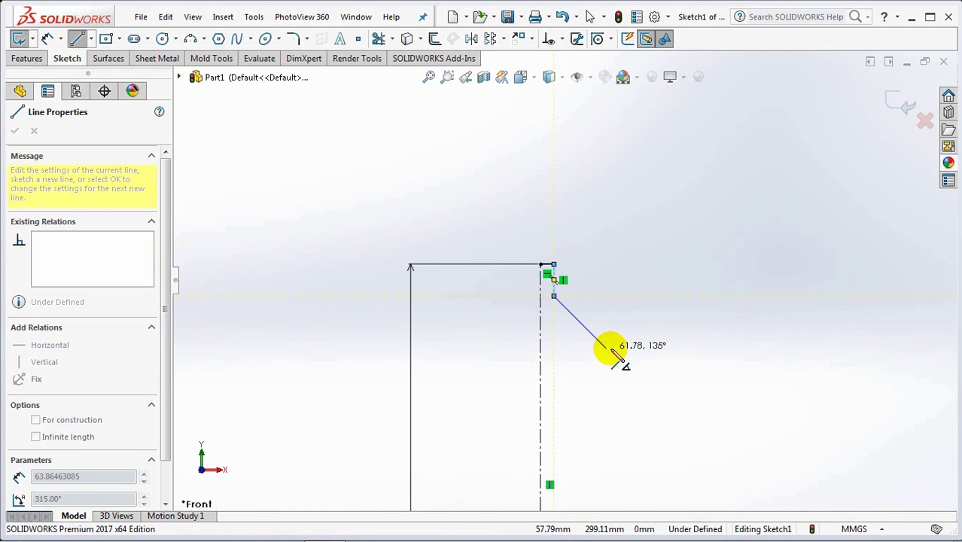
scroll(616, 345, up, 3)
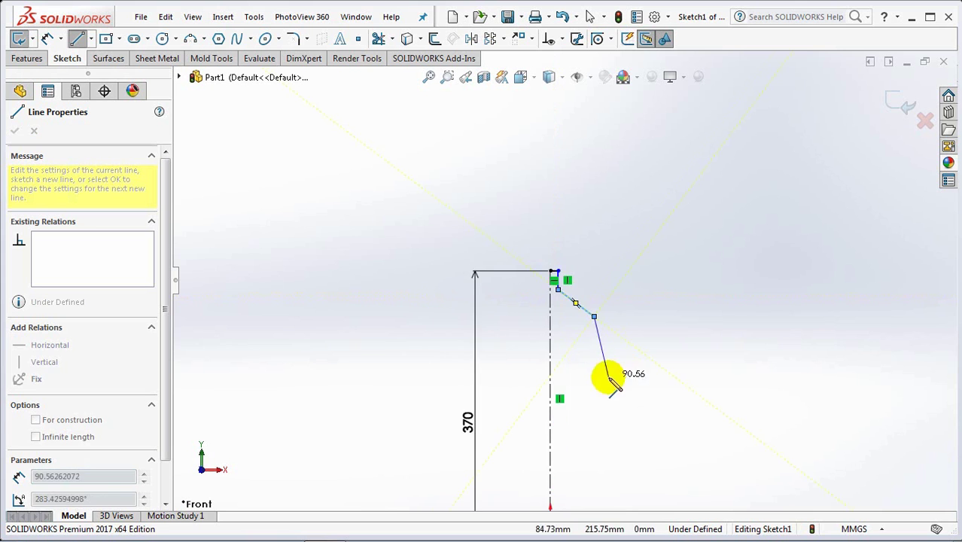
scroll(584, 425, down, 4)
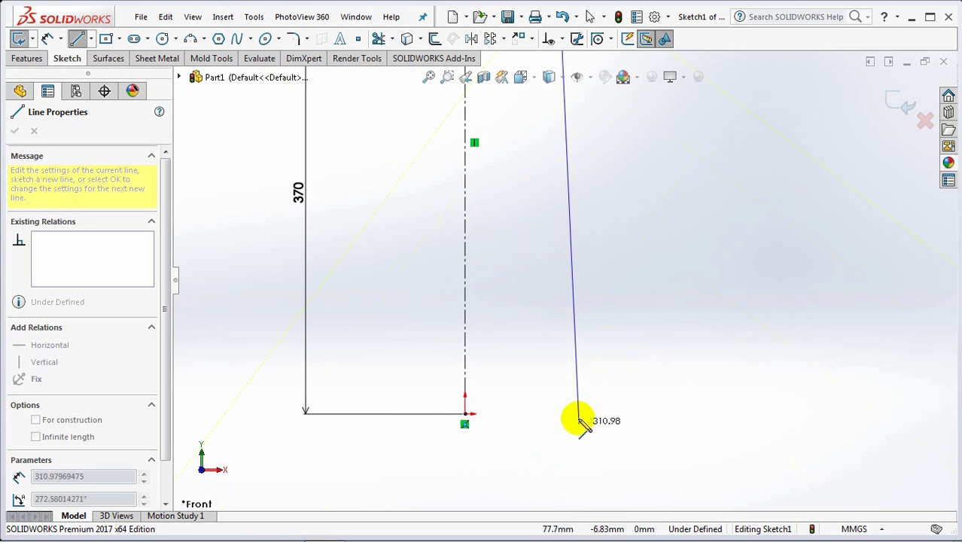
click(559, 365)
click(546, 413)
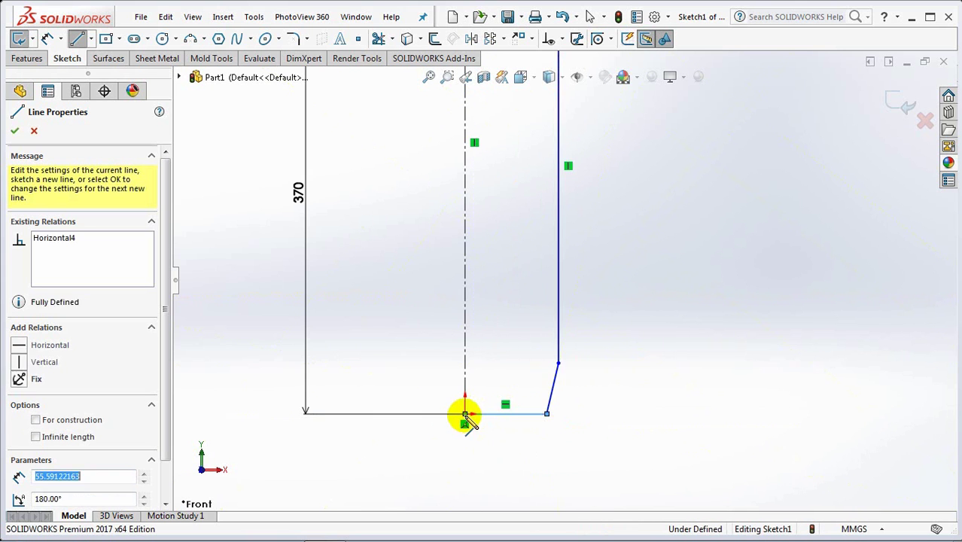
click(464, 413)
right_click(464, 411)
click(497, 372)
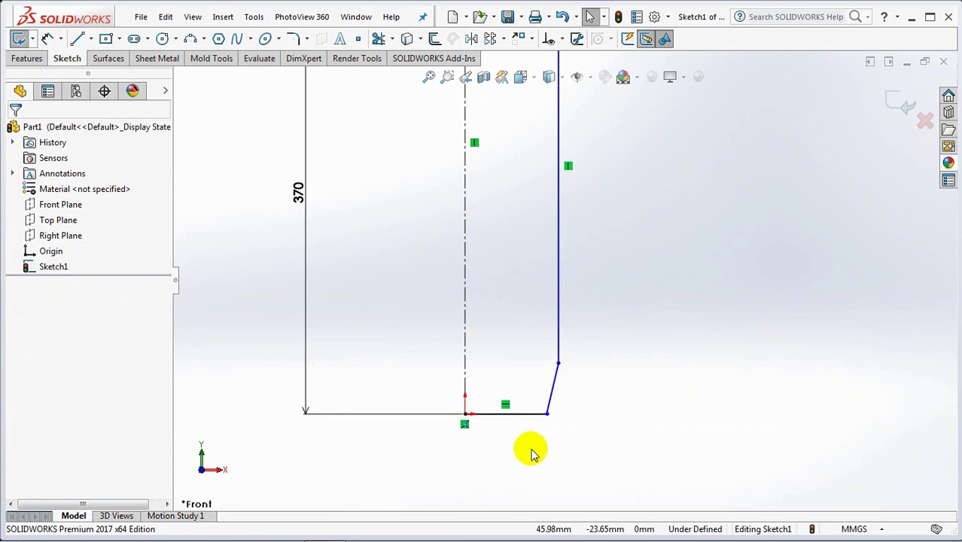
scroll(530, 452, down, 3)
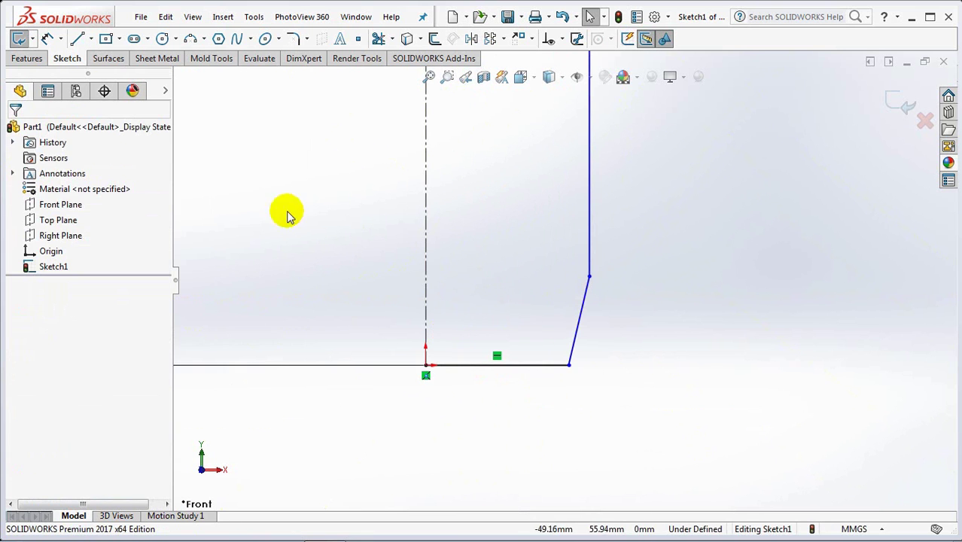
Add a raised horizontal line from the centerline ending in a slanted line onto the base
click(427, 340)
click(503, 339)
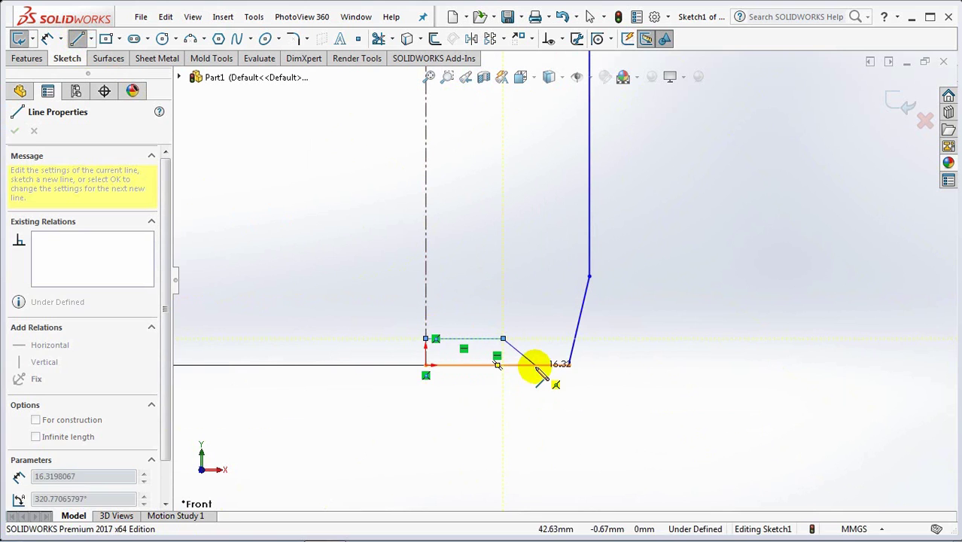
click(534, 356)
right_click(536, 367)
click(617, 374)
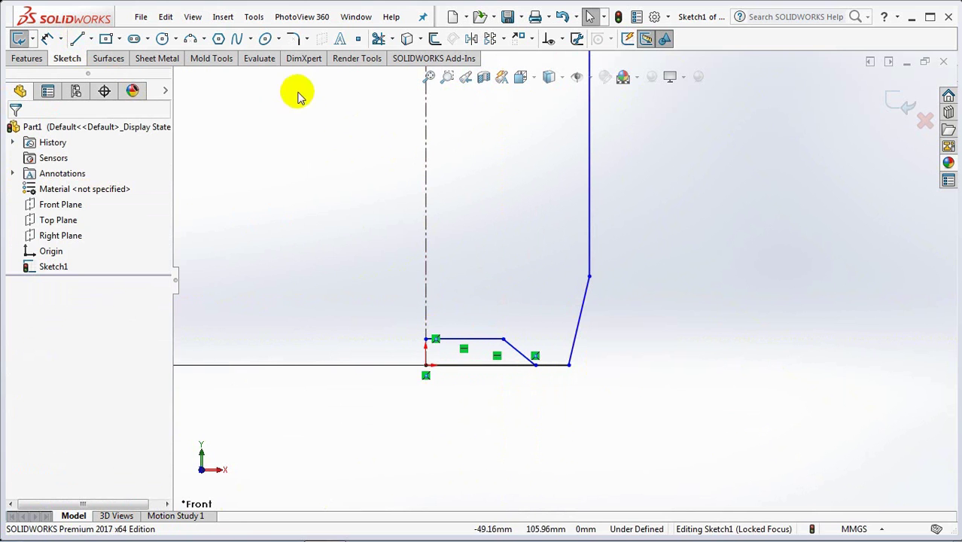
Draw two three-point arcs: one from the side's lower end to the slanted line, one across the base
click(190, 39)
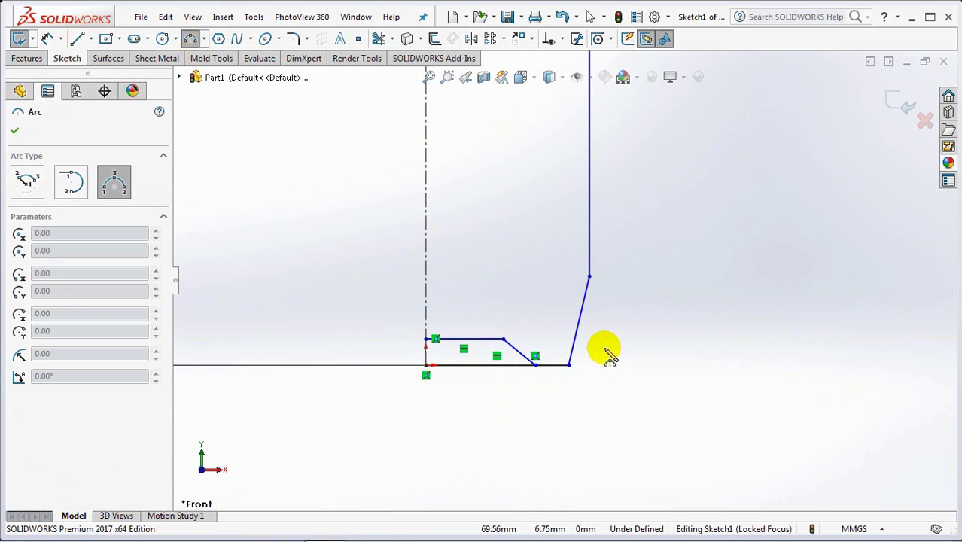
scroll(609, 355, down, 3)
click(579, 239)
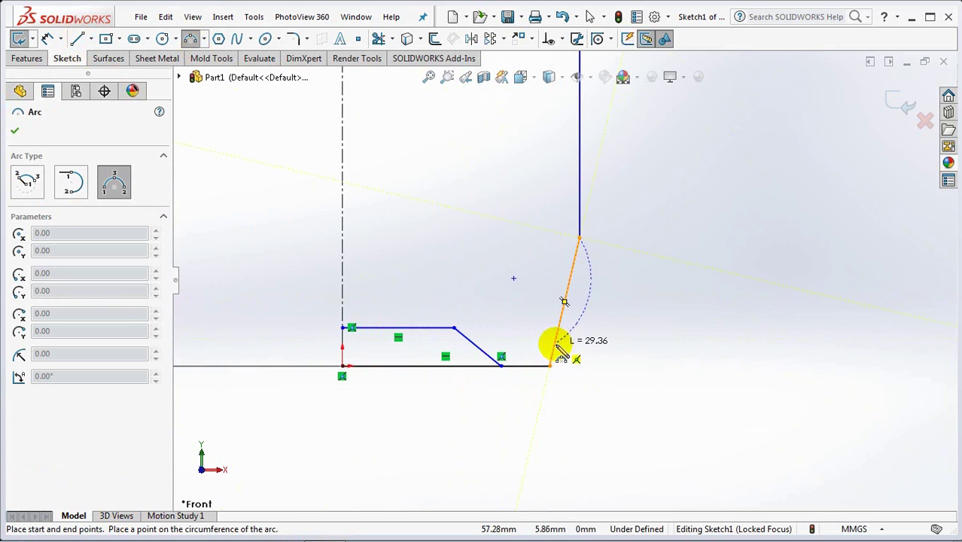
click(555, 344)
scroll(559, 344, down, 3)
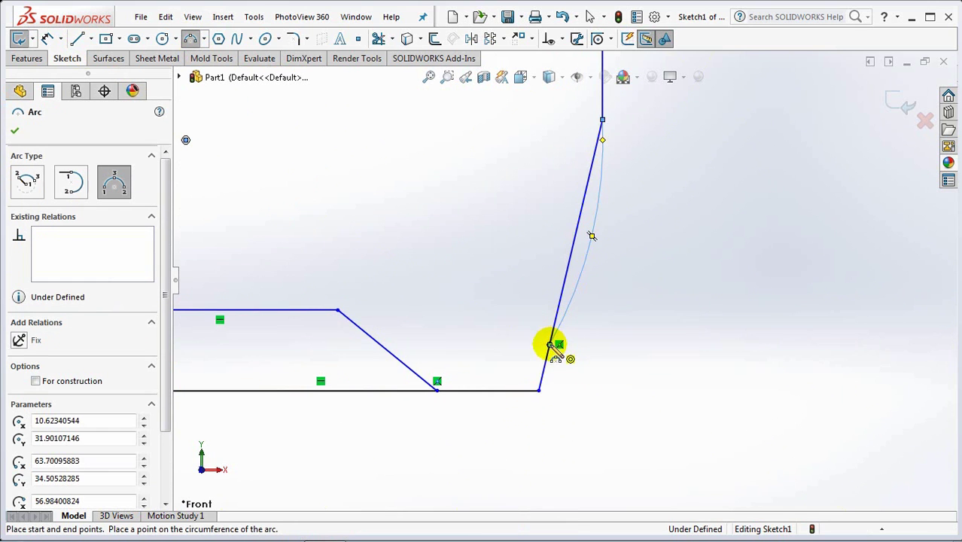
drag(551, 345, 401, 363)
click(479, 382)
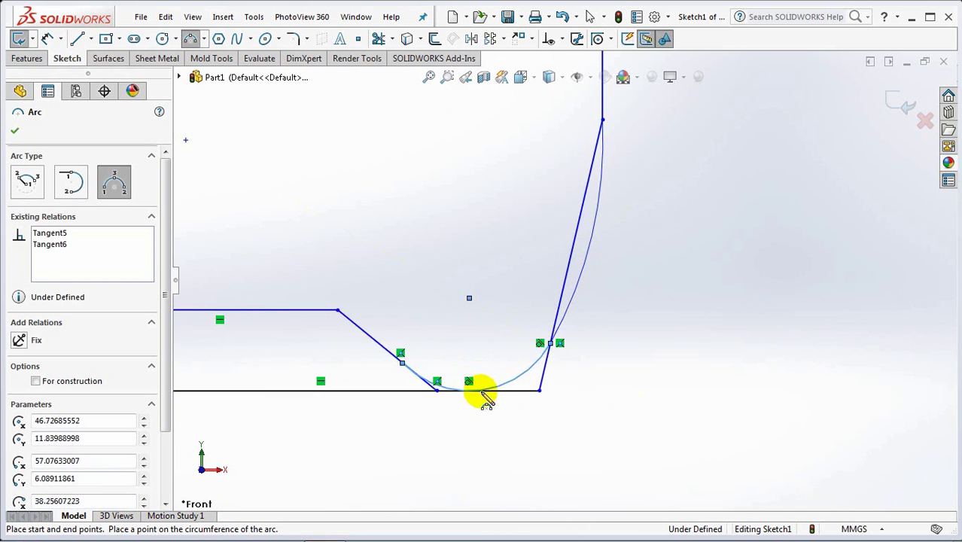
right_click(488, 403)
click(498, 397)
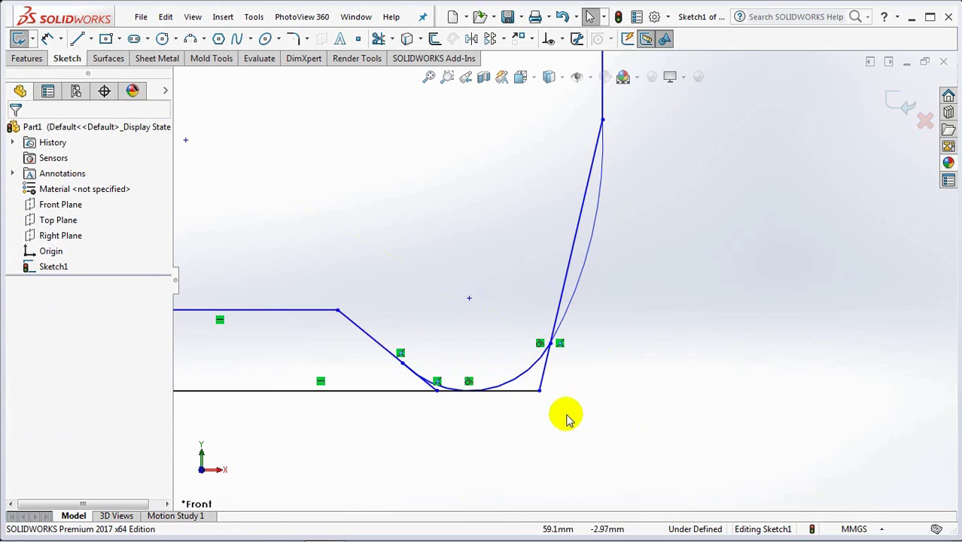
drag(529, 393, 527, 389)
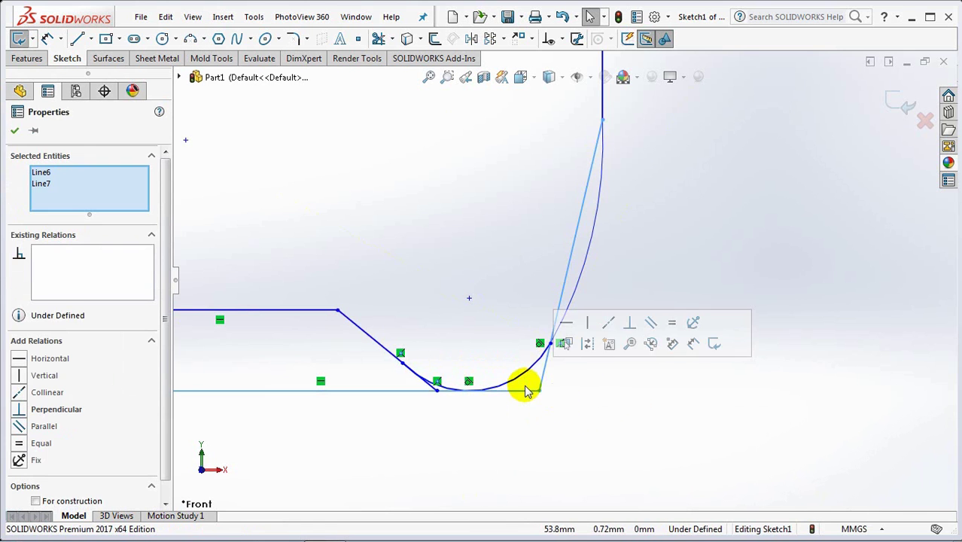
Convert the base and slanted side lines to construction geometry and trim the overlaps at the base arc
click(585, 343)
click(378, 39)
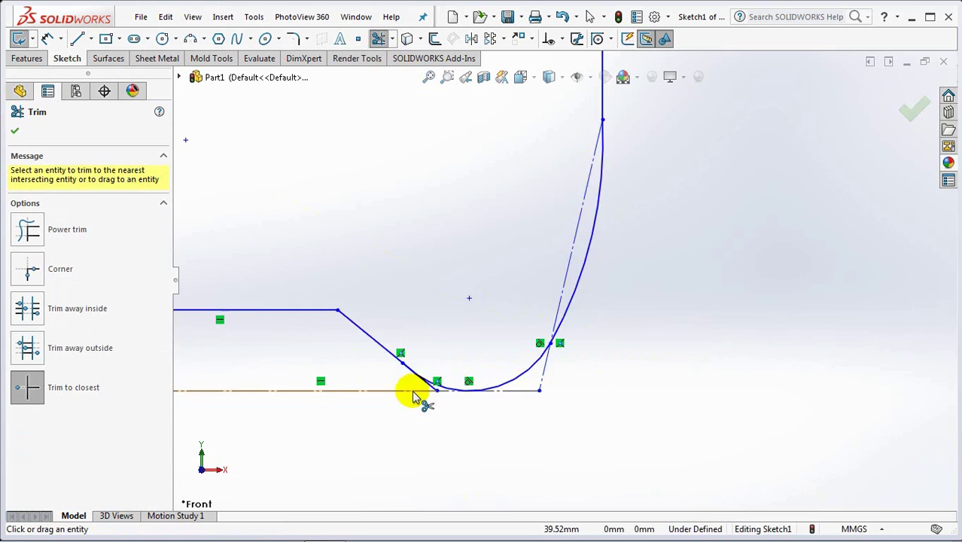
scroll(422, 387, down, 2)
scroll(444, 370, down, 2)
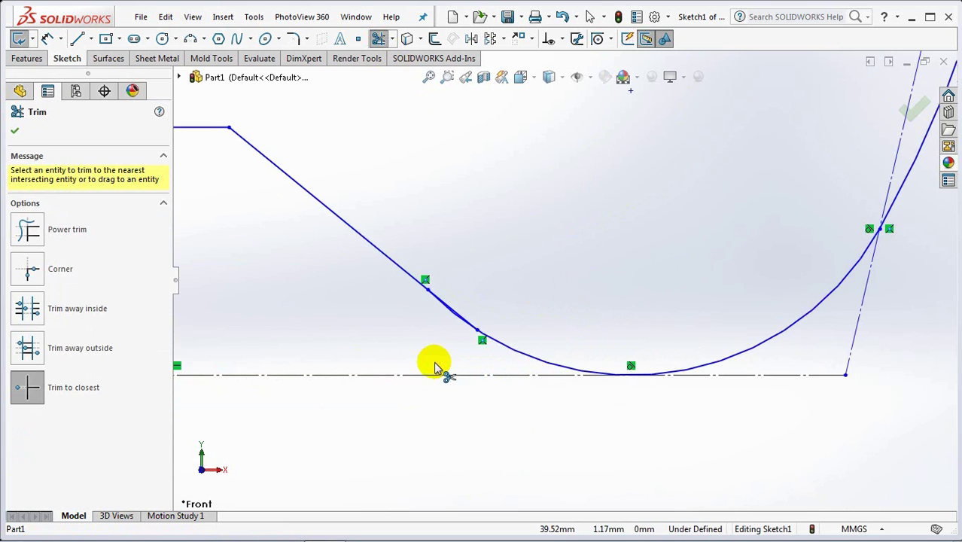
scroll(448, 315, down, 2)
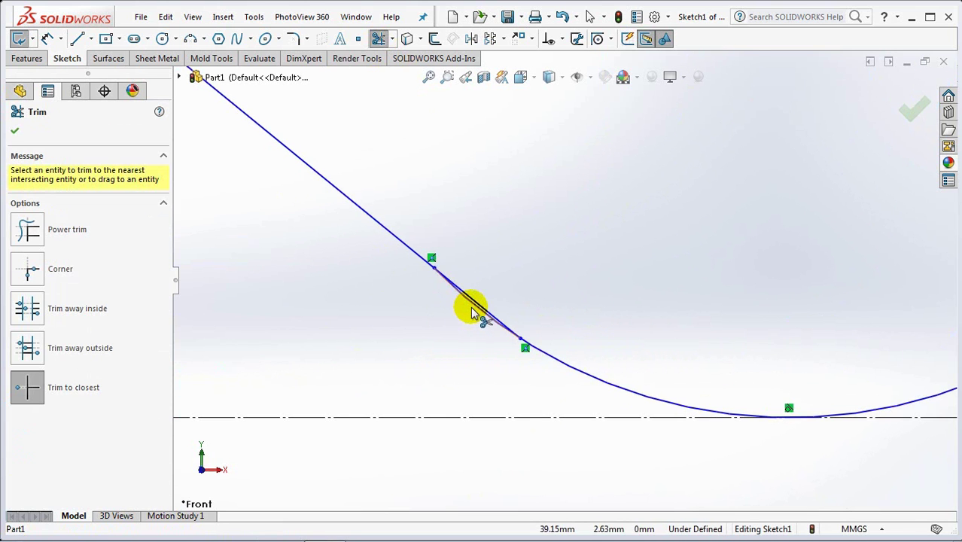
scroll(472, 309, up, 3)
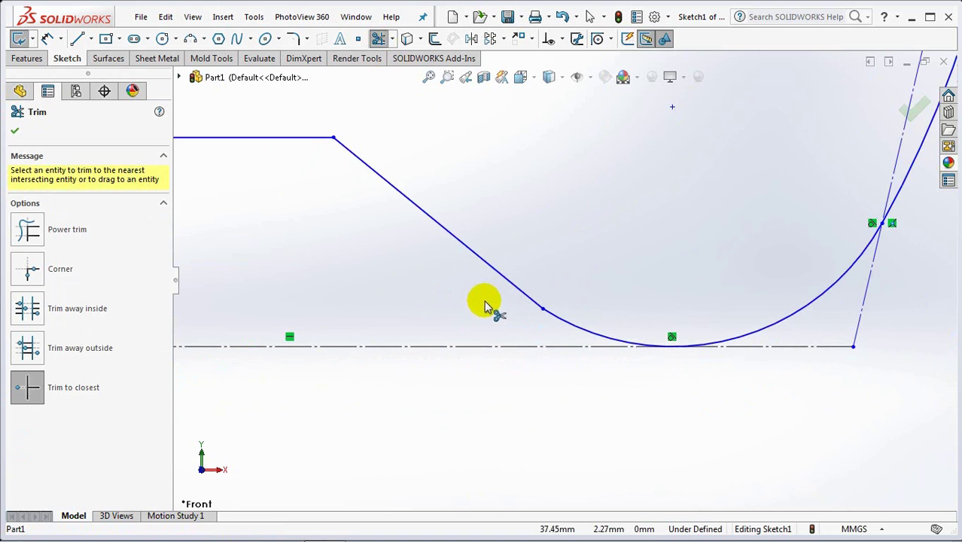
Make the lower base arc tangent to its adjoining slanted line
click(566, 40)
click(640, 75)
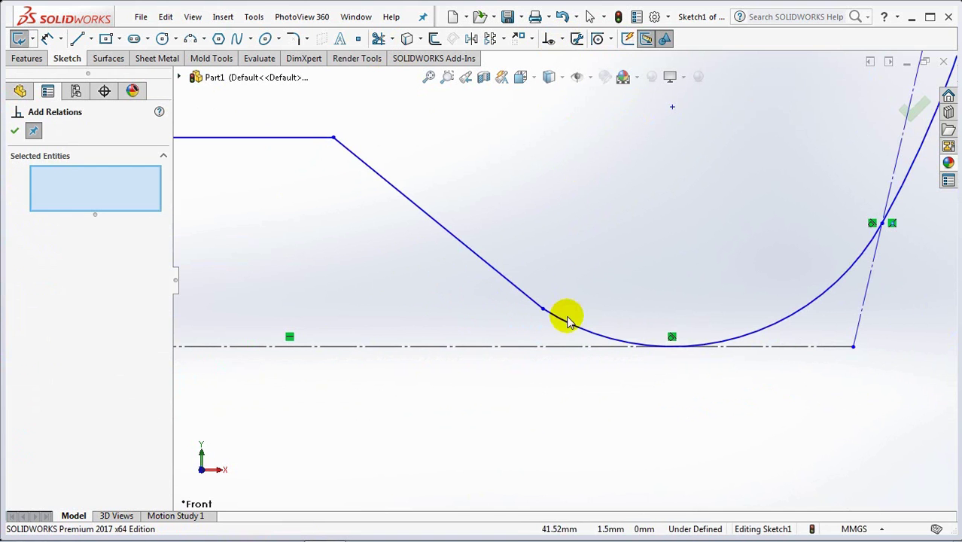
click(565, 318)
click(529, 299)
click(19, 359)
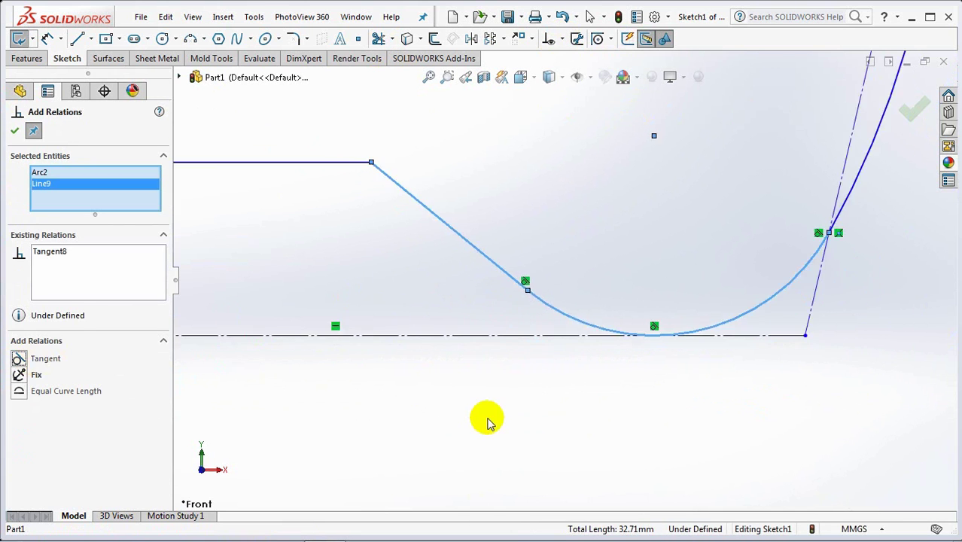
scroll(527, 407, up, 3)
scroll(678, 237, down, 2)
Make the upper corner arc tangent to the tall vertical side line
click(677, 234)
scroll(708, 333, up, 4)
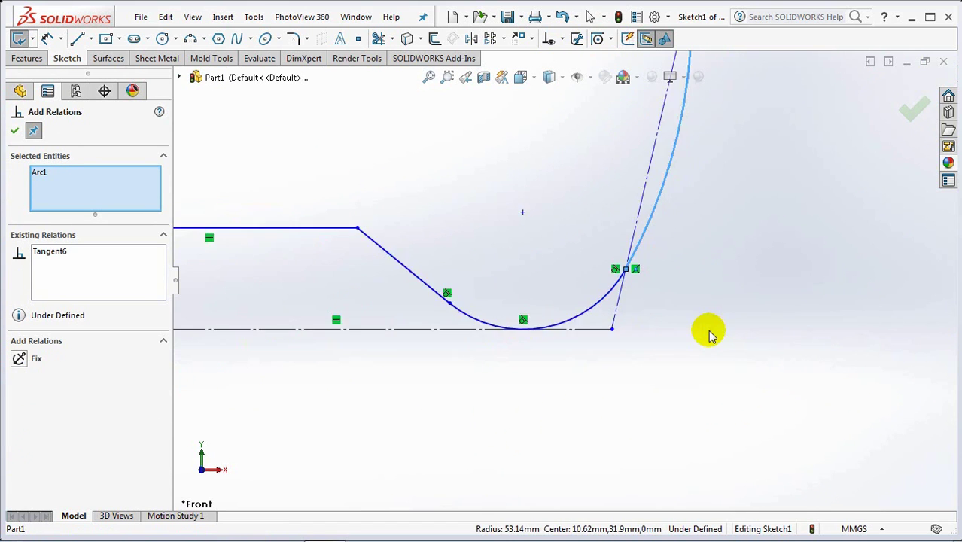
click(616, 106)
scroll(616, 113, down, 2)
click(19, 359)
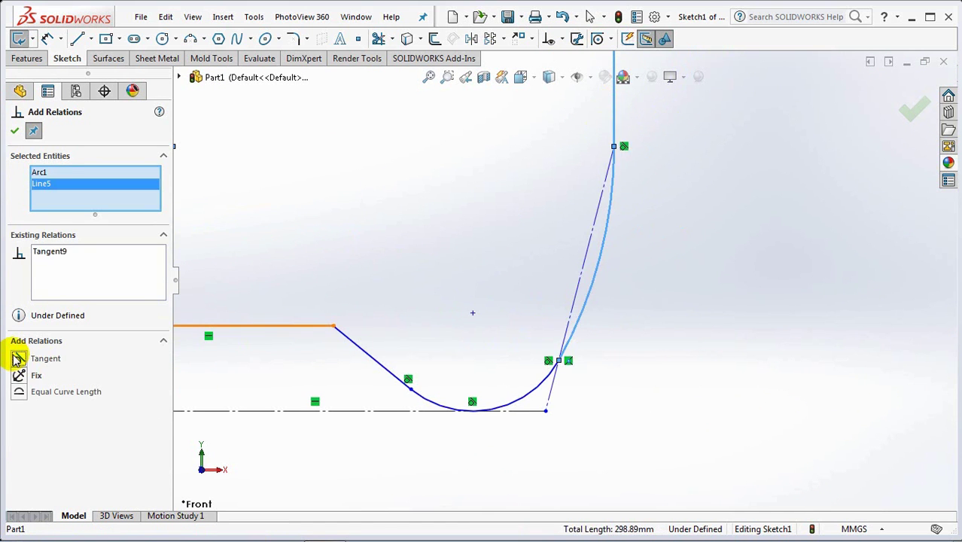
click(15, 132)
scroll(354, 241, up, 2)
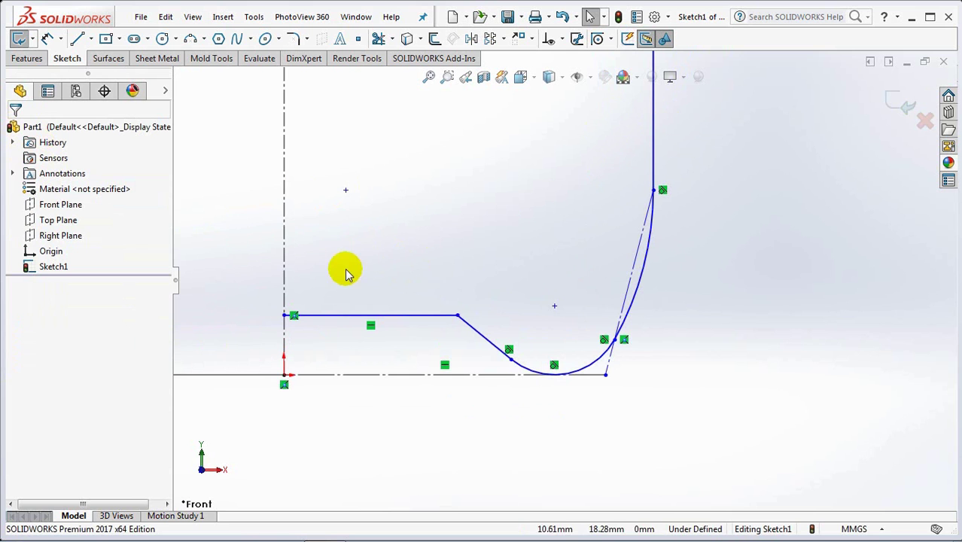
Dimension the base step height to 5 mm and the short slanted line to 20°
click(327, 315)
click(332, 374)
click(232, 346)
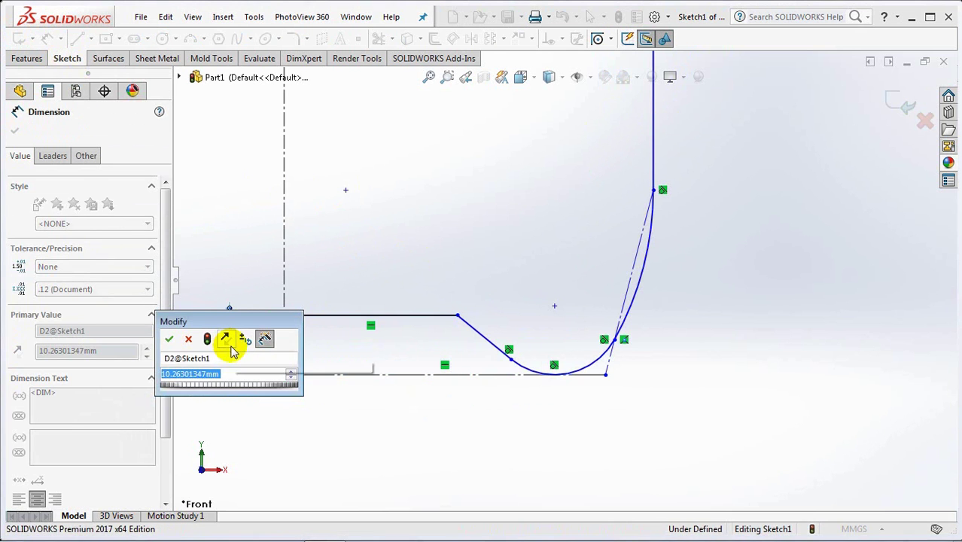
text(5)
click(169, 338)
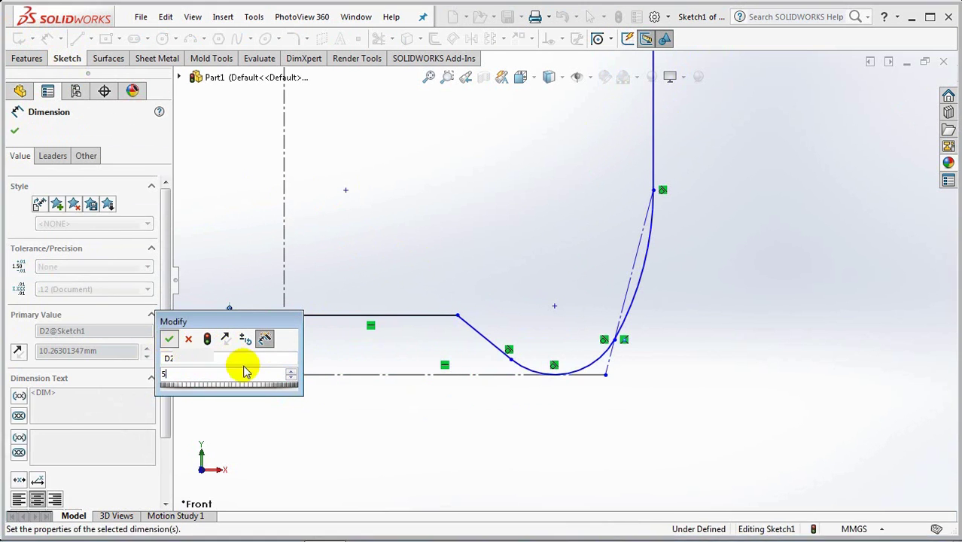
click(484, 320)
click(384, 293)
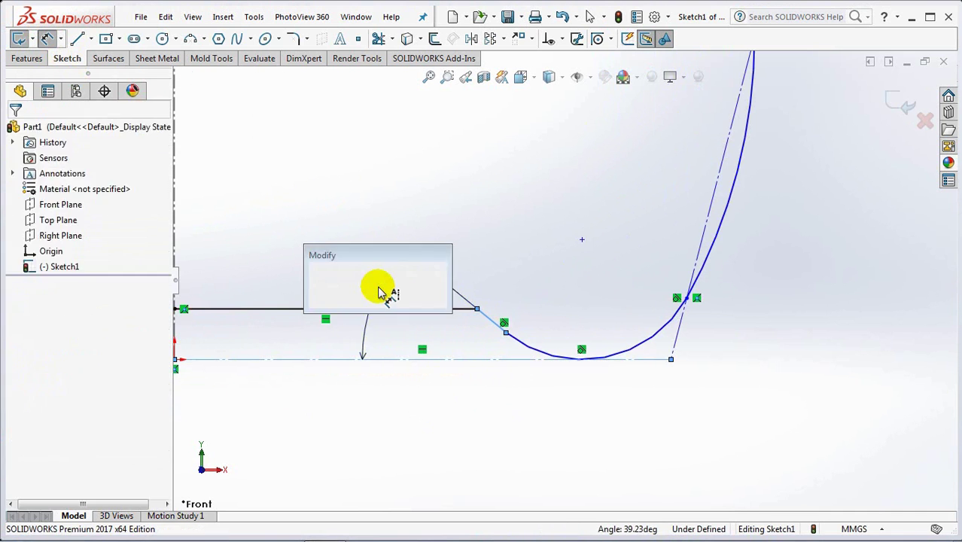
text(20)
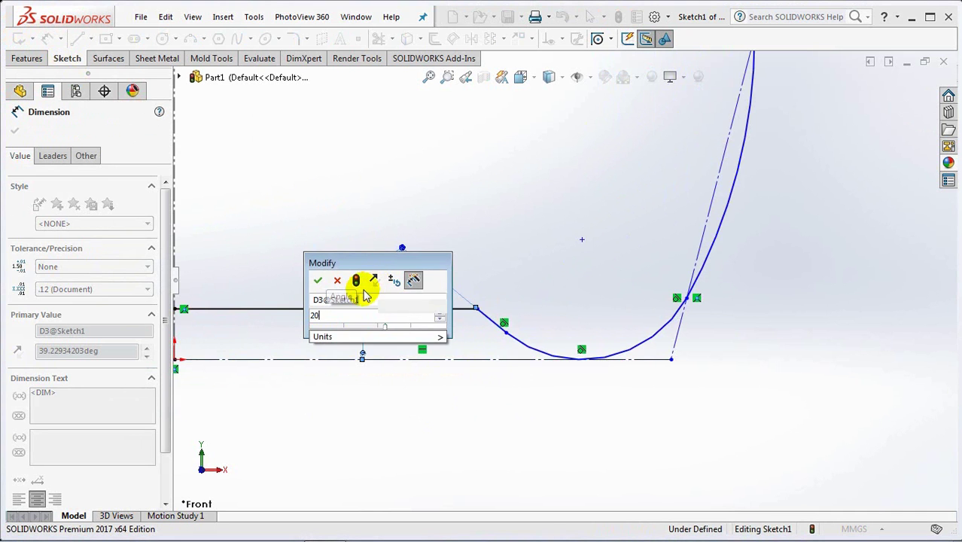
click(317, 280)
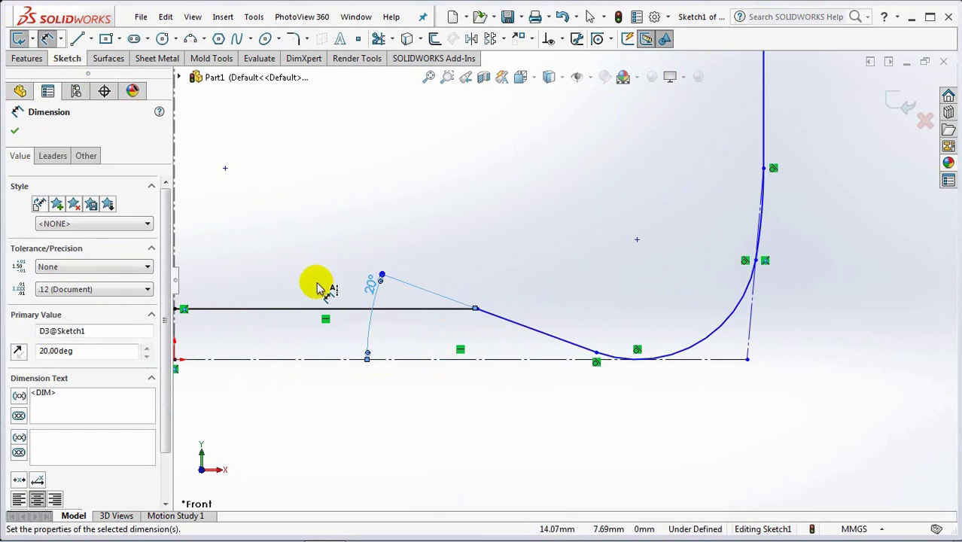
Give the corner arc radius R12 and the lower construction line a 44 mm length
click(708, 343)
click(751, 402)
click(691, 403)
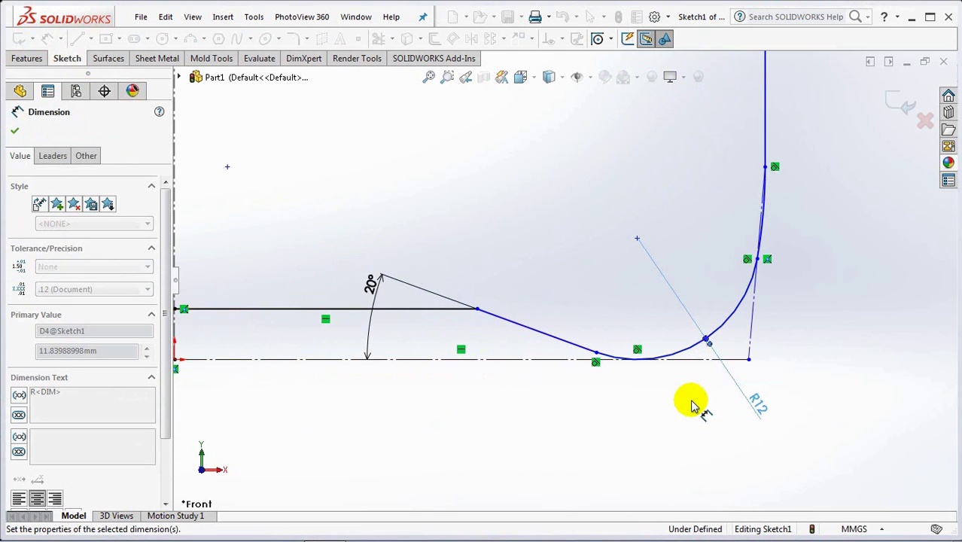
click(700, 360)
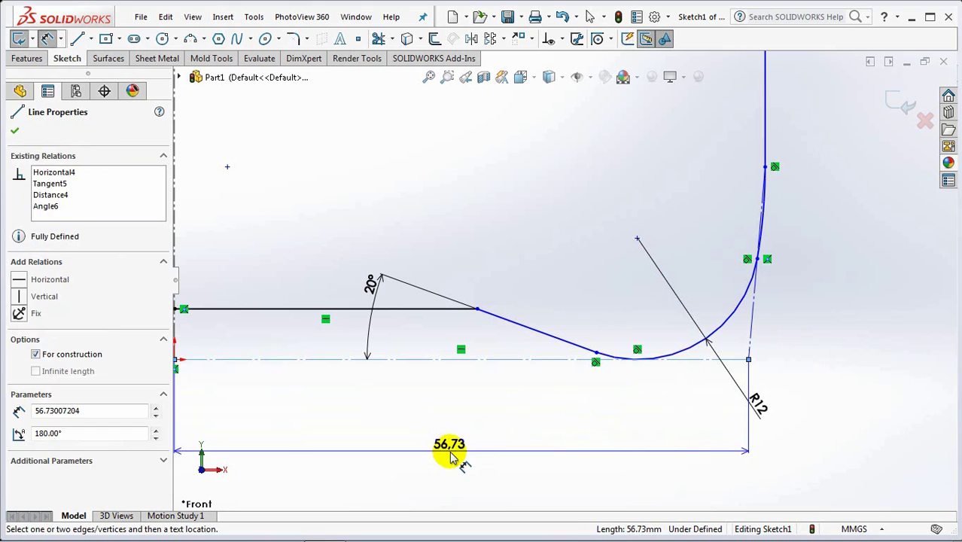
click(451, 456)
text(44)
click(382, 442)
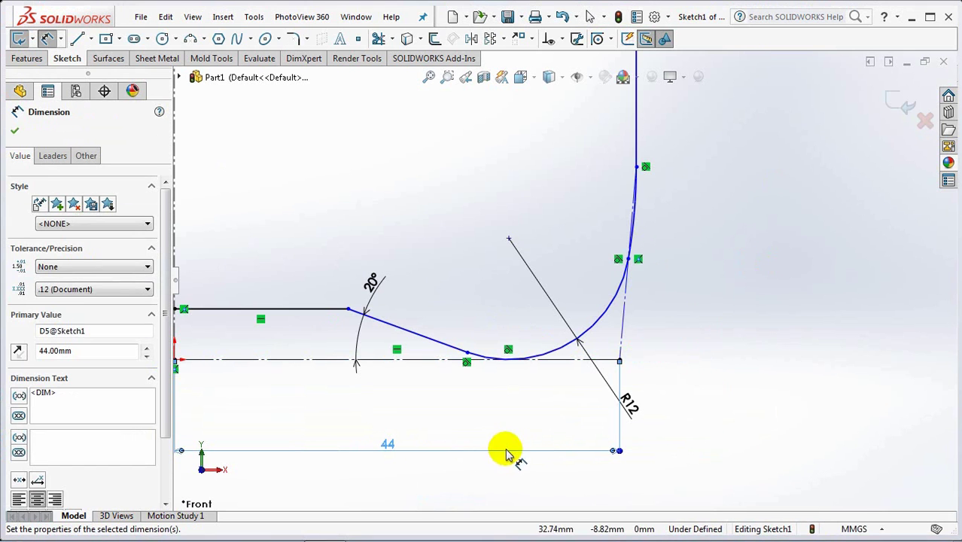
Add a 52 mm vertical dimension and a 59 mm offset from the centerline
click(637, 167)
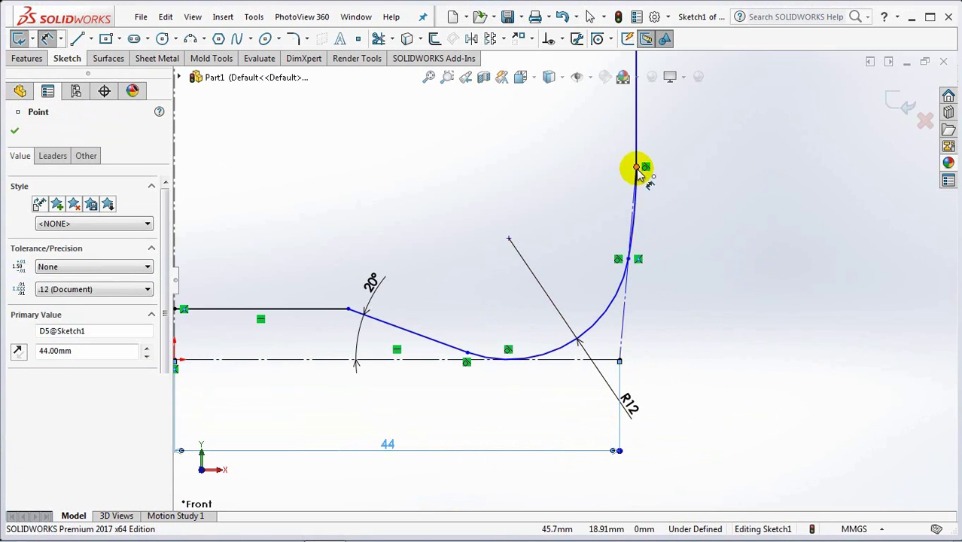
click(618, 360)
click(738, 279)
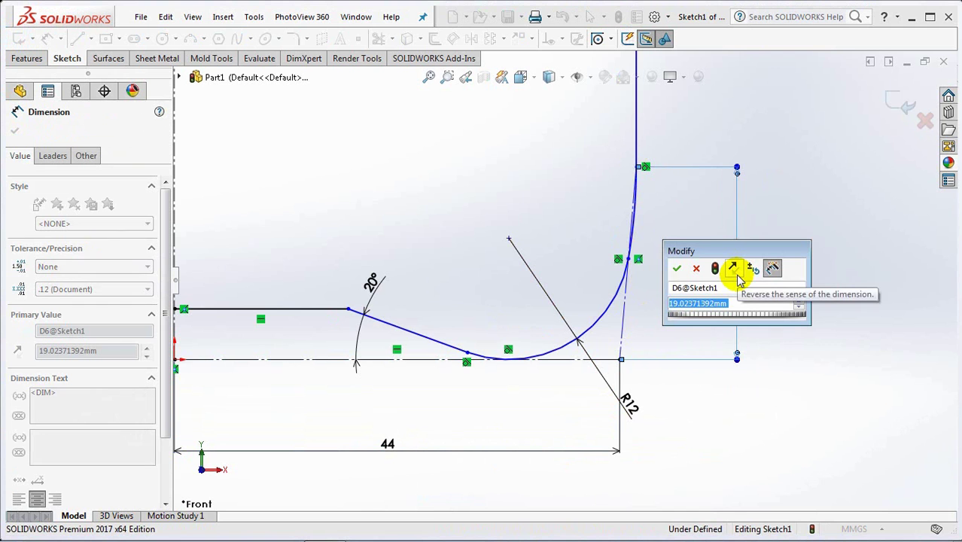
text(52)
click(677, 269)
scroll(745, 368, up, 3)
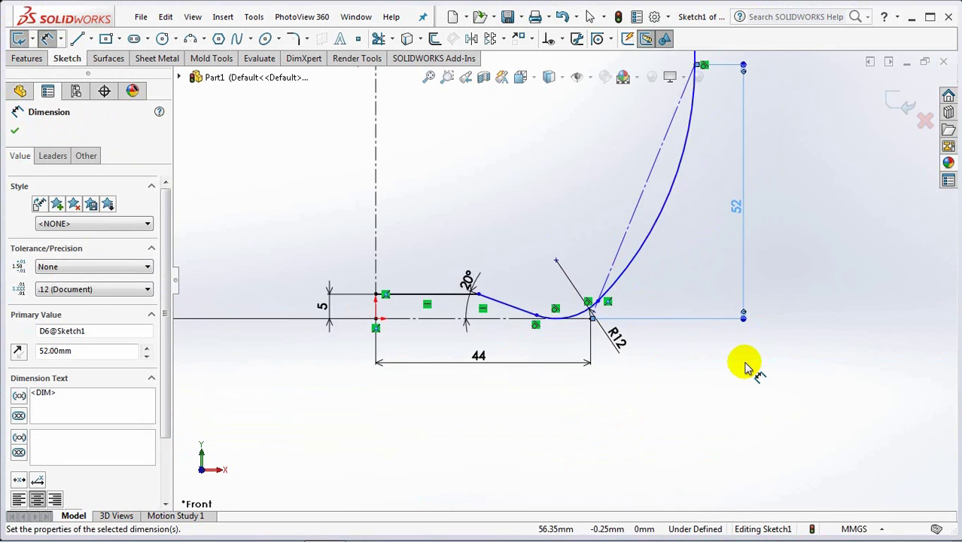
scroll(745, 367, up, 3)
scroll(633, 166, down, 2)
click(629, 189)
click(404, 197)
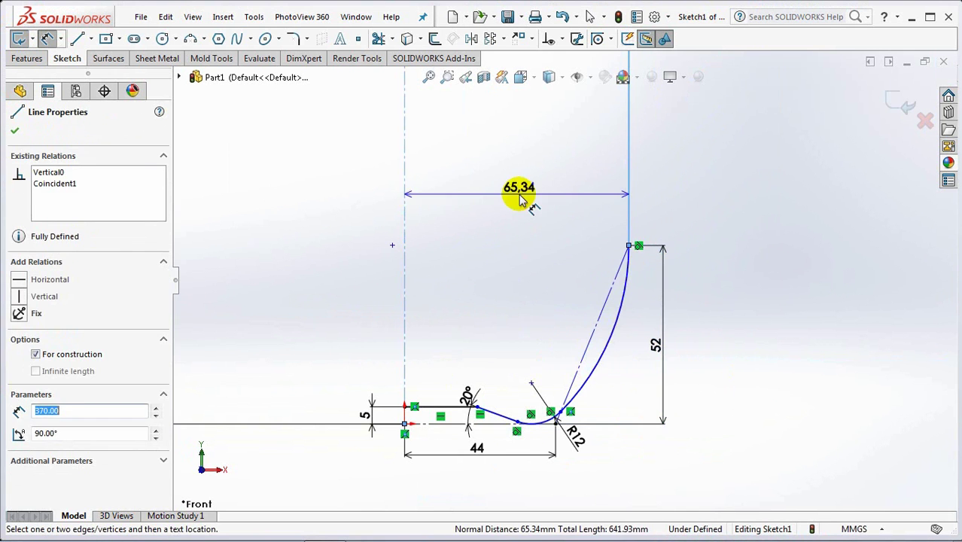
click(520, 197)
text(59)
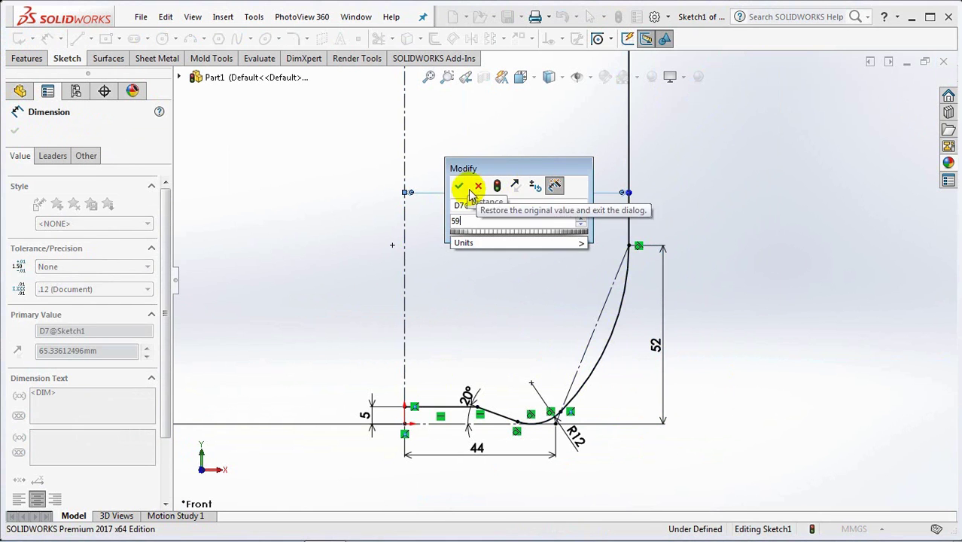
click(459, 187)
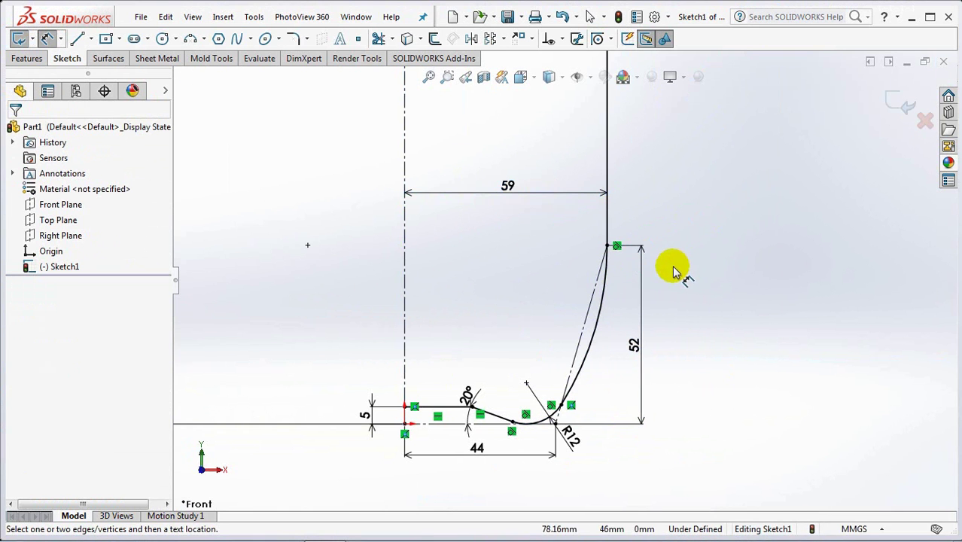
scroll(489, 421, down, 5)
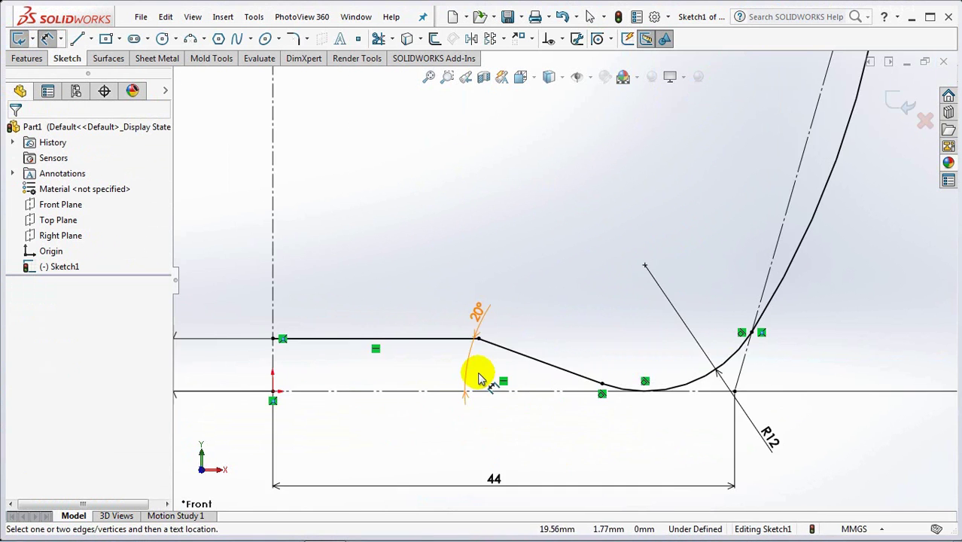
Round the corner between the raised horizontal line and the 20° slanted line with an R15 sketch fillet
click(294, 42)
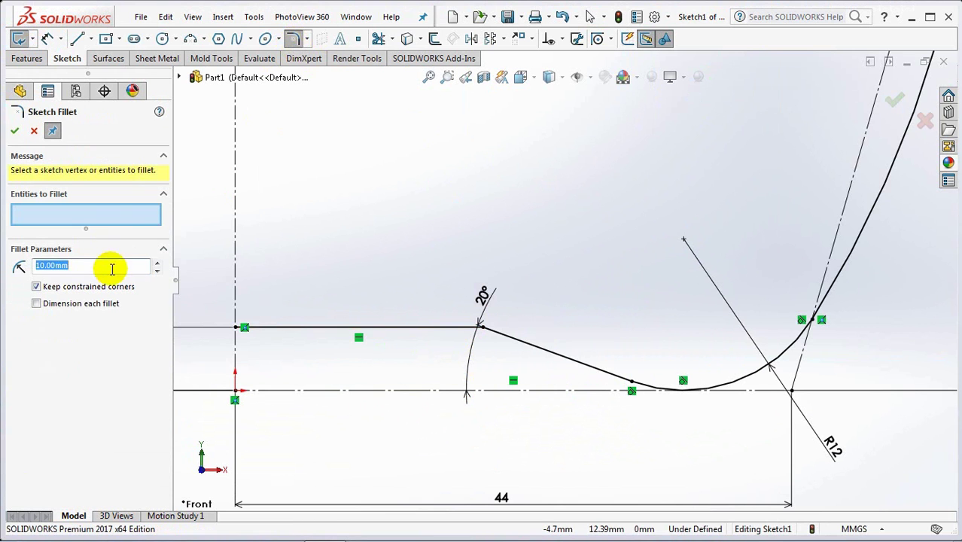
click(508, 339)
click(454, 327)
scroll(583, 329, up, 5)
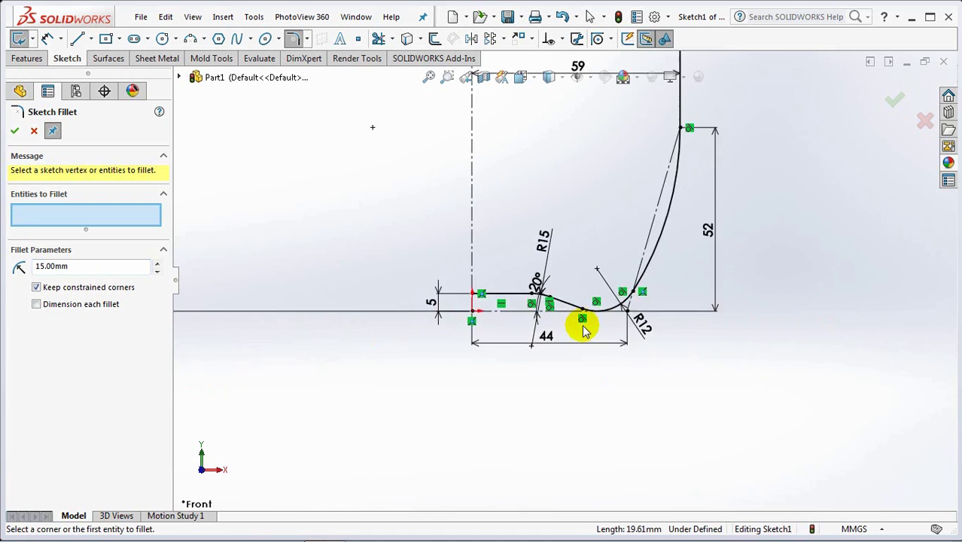
scroll(579, 324, up, 3)
scroll(563, 117, down, 5)
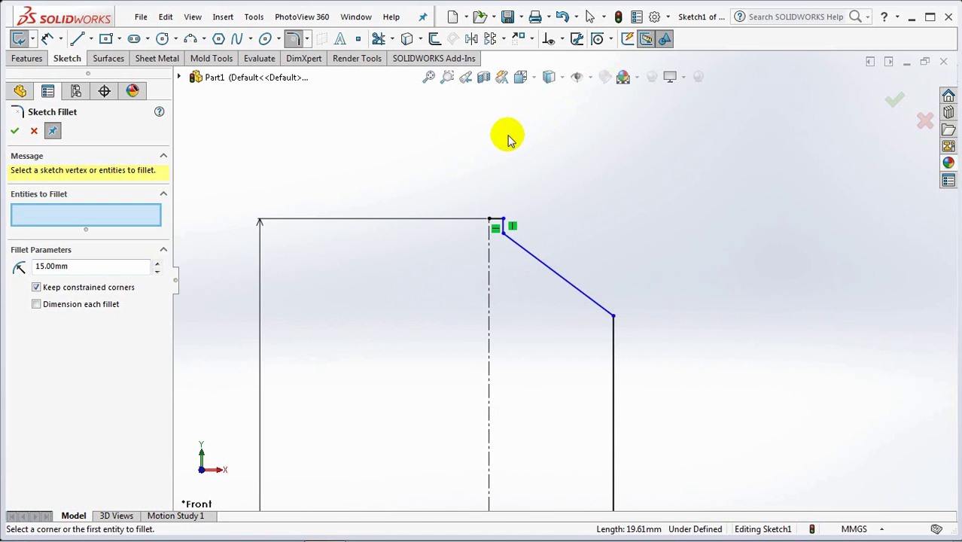
Dimension the top horizontal line to 12.25 mm and the vertical neck line to 27 mm
click(48, 40)
scroll(482, 232, down, 4)
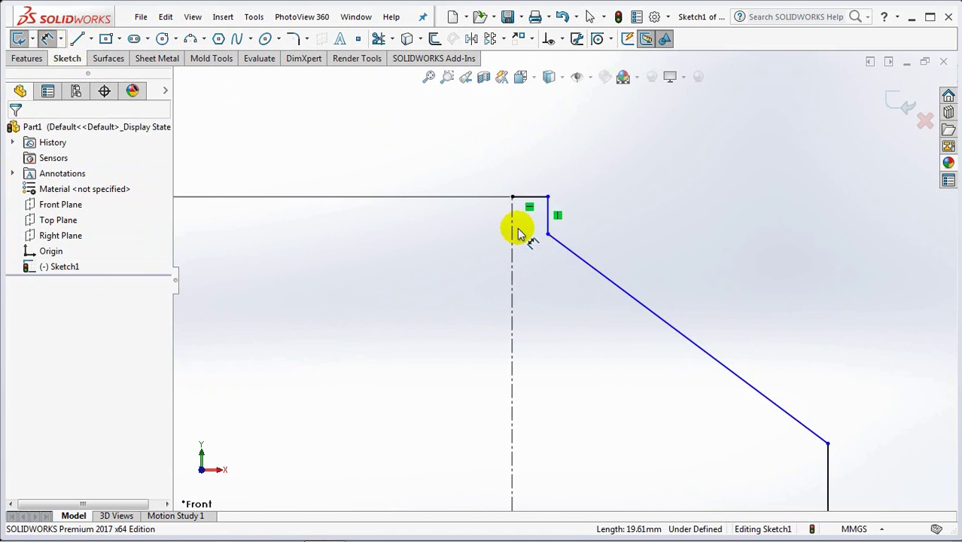
click(537, 198)
click(536, 161)
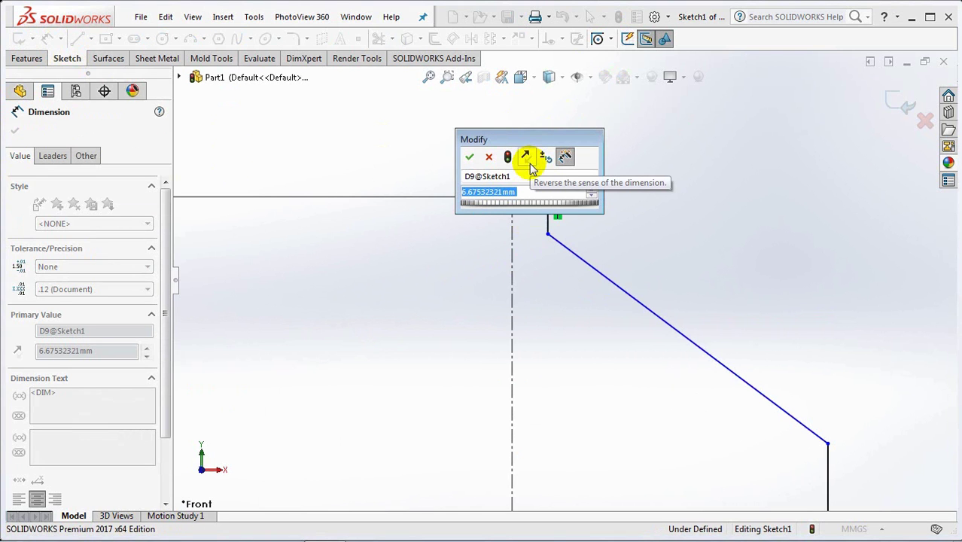
text(12)
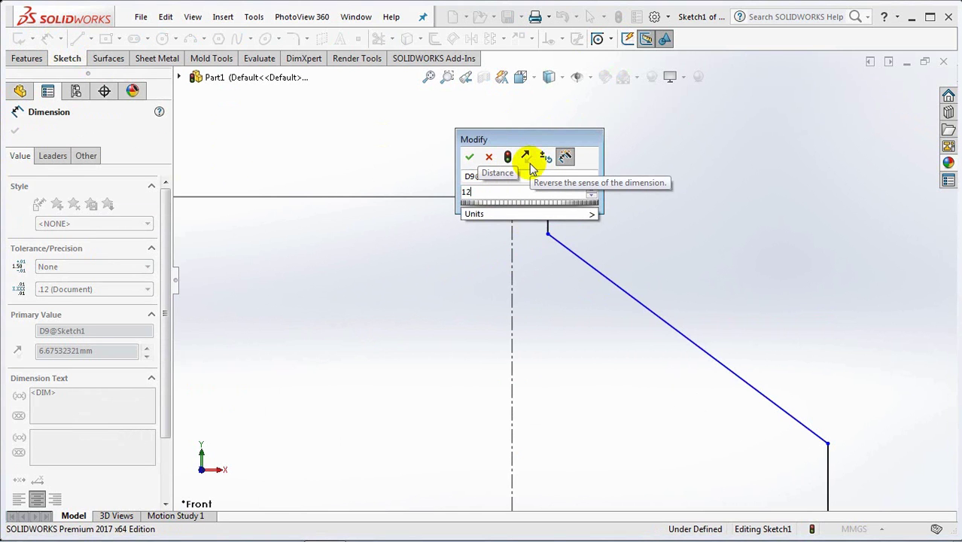
text(,25)
click(469, 156)
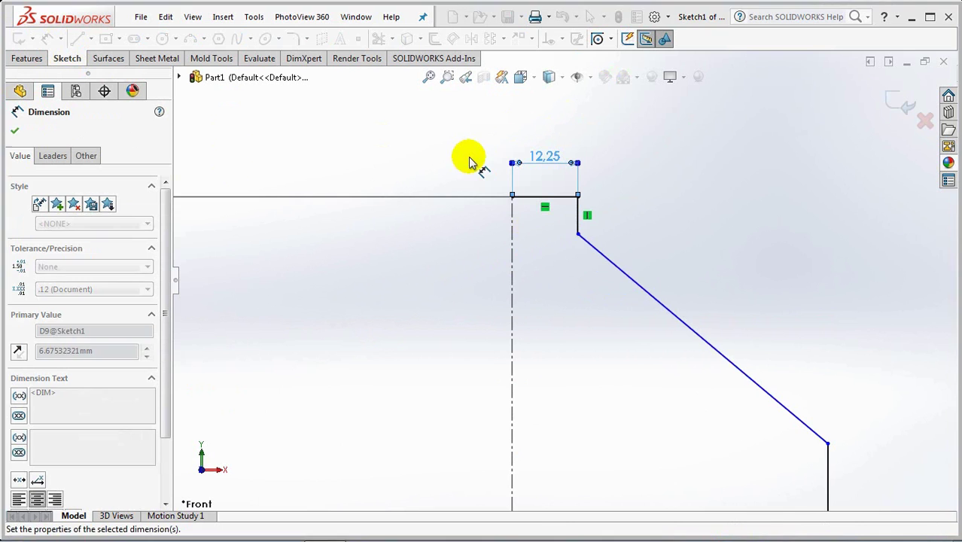
click(579, 217)
click(673, 217)
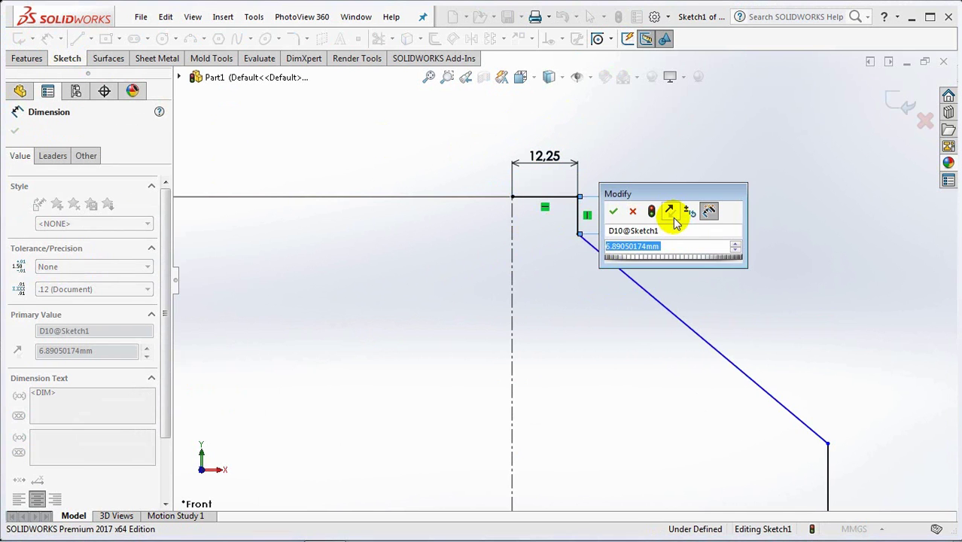
text(27)
click(613, 211)
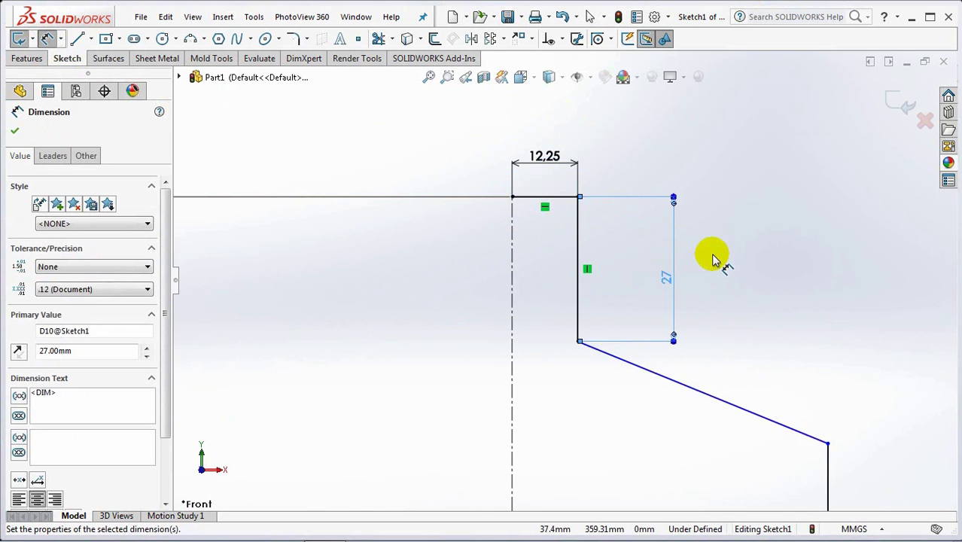
Set the shoulder line at 48° to the centerline
scroll(715, 258, up, 3)
scroll(612, 333, down, 4)
click(626, 262)
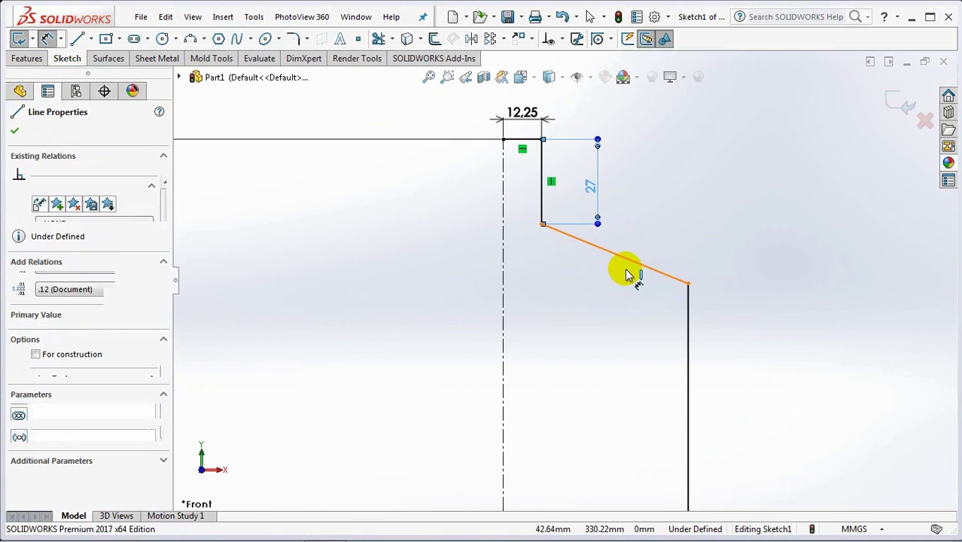
click(504, 317)
click(572, 333)
text(4)
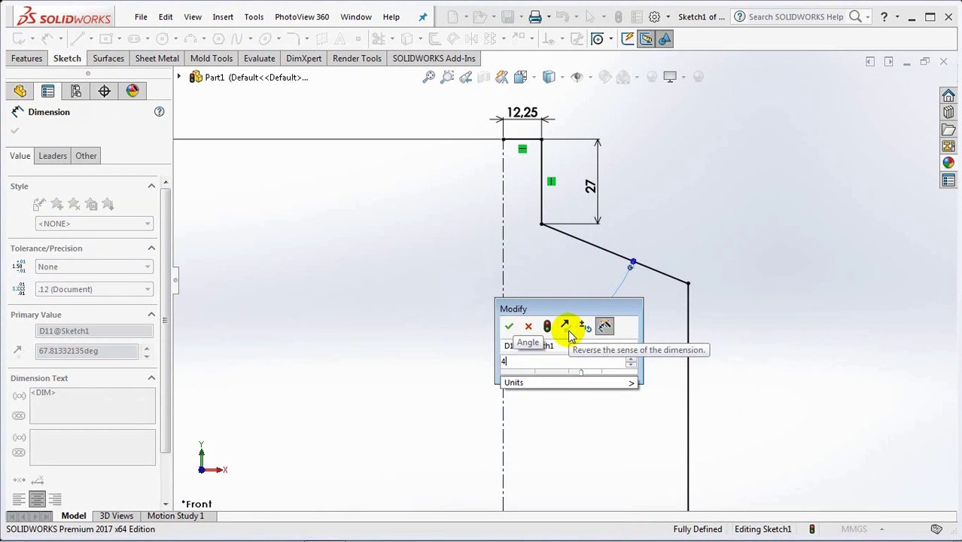
text(8)
click(509, 326)
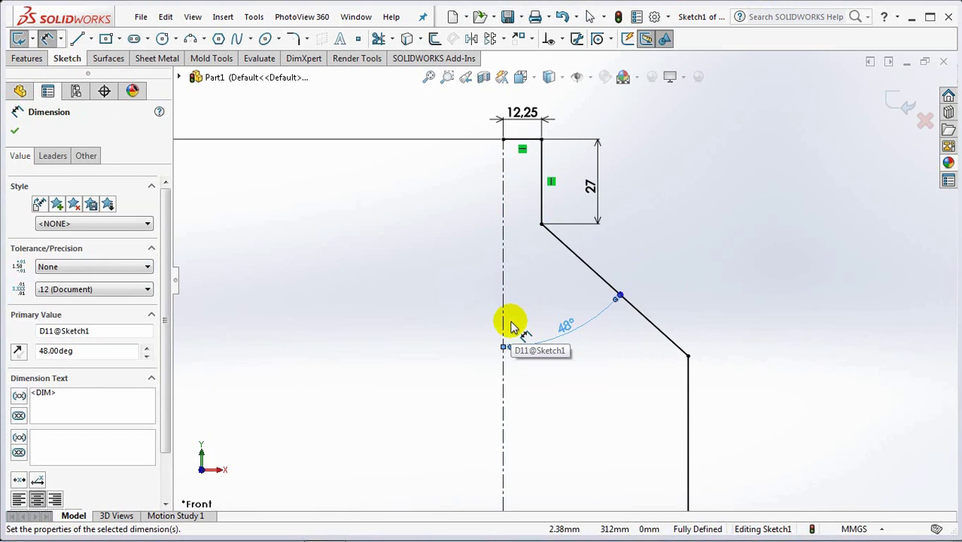
Round the shoulder between the vertical body line and slanted line with an R80 sketch fillet
click(293, 38)
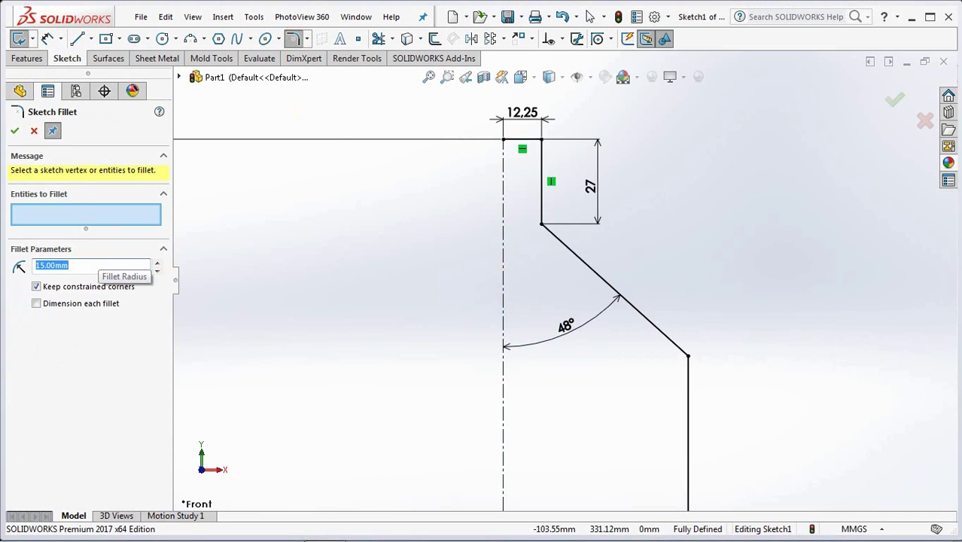
text(80)
click(687, 383)
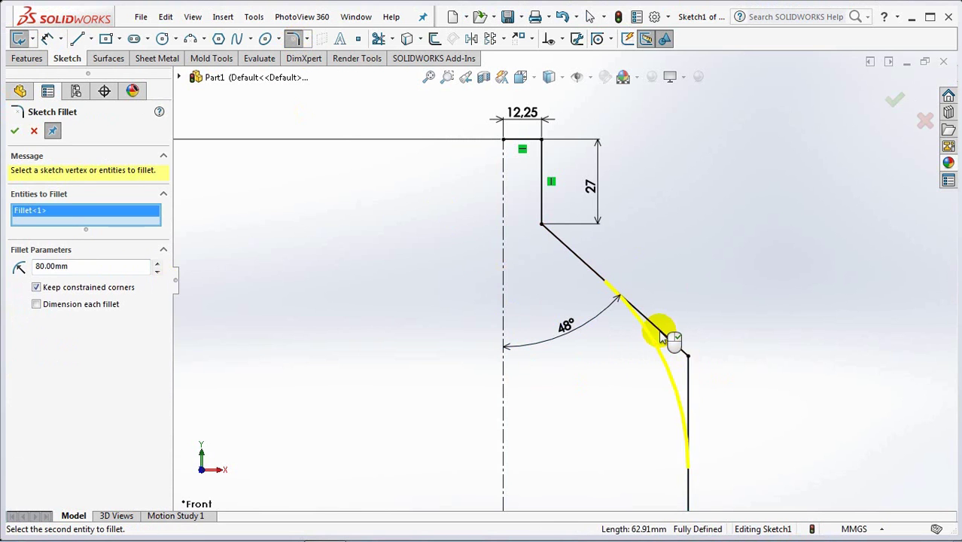
click(667, 336)
key(f)
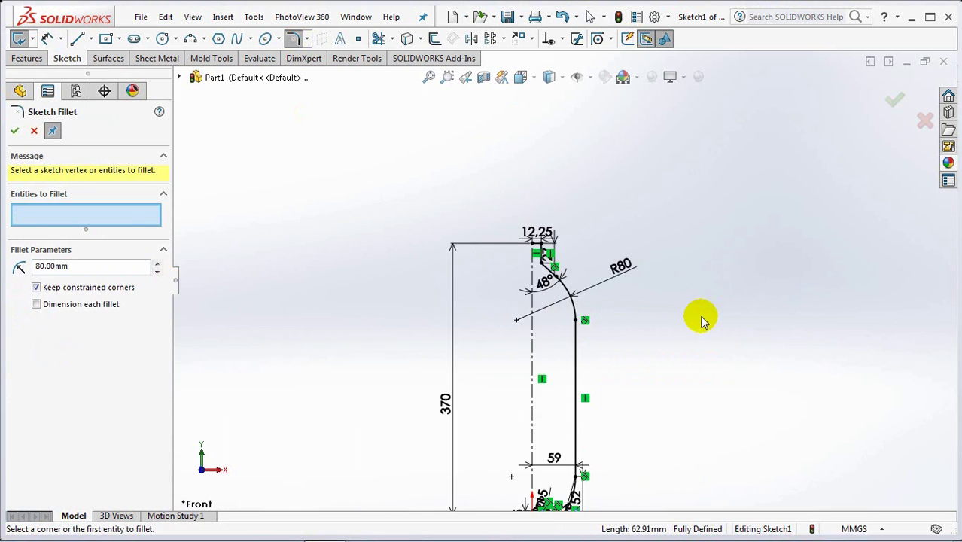
click(15, 133)
key(f)
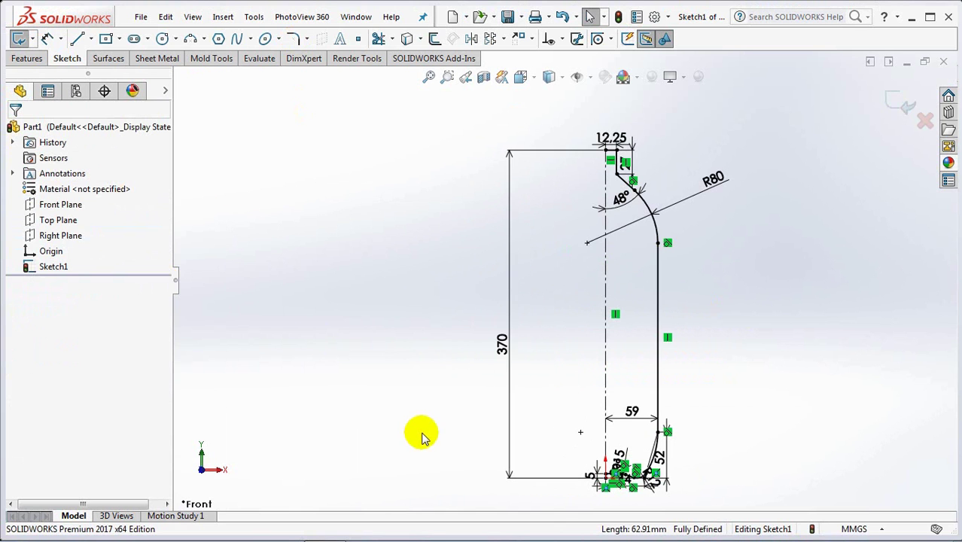
Revolve the profile 360° around the centerline into the solid bottle Revolve1
click(896, 109)
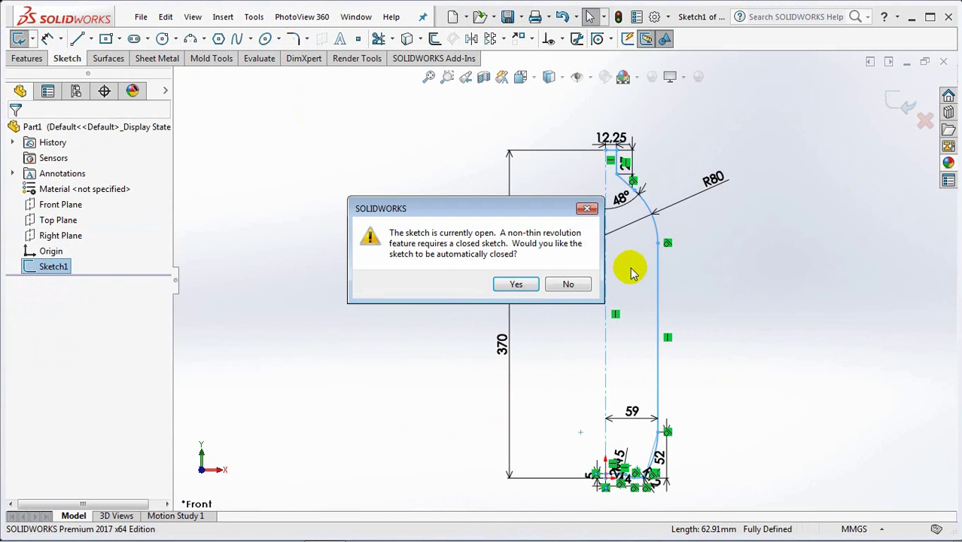
click(526, 286)
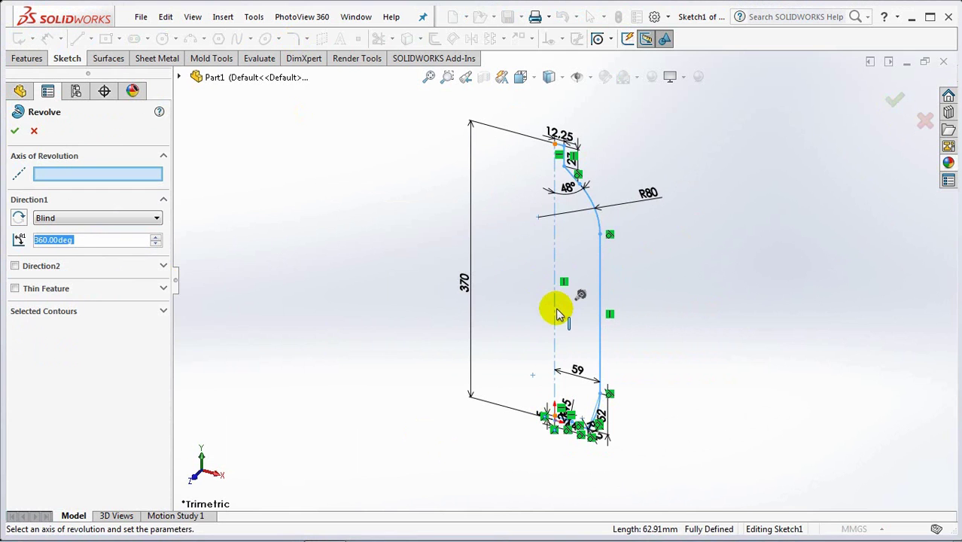
click(557, 313)
click(894, 98)
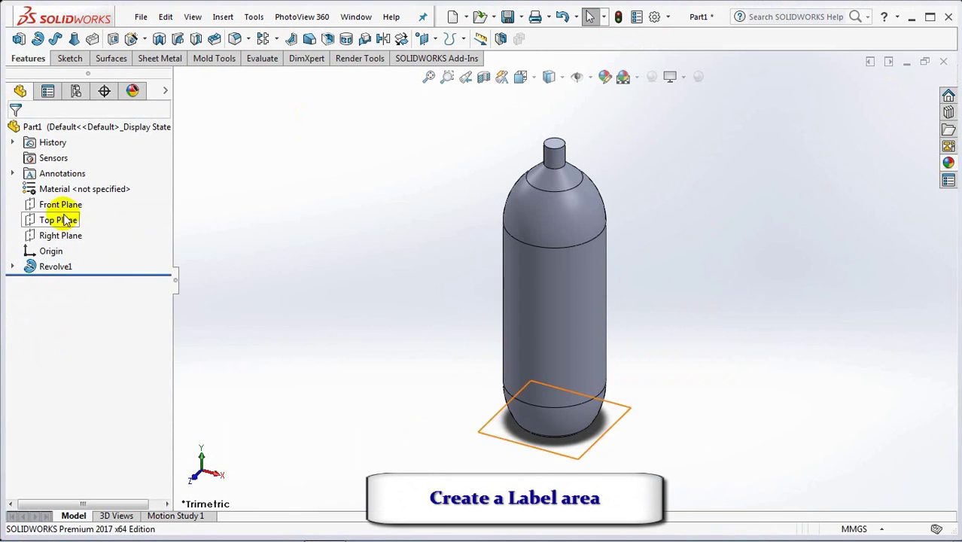
Start a new sketch on the Front Plane, viewed normal to it
click(46, 210)
click(124, 189)
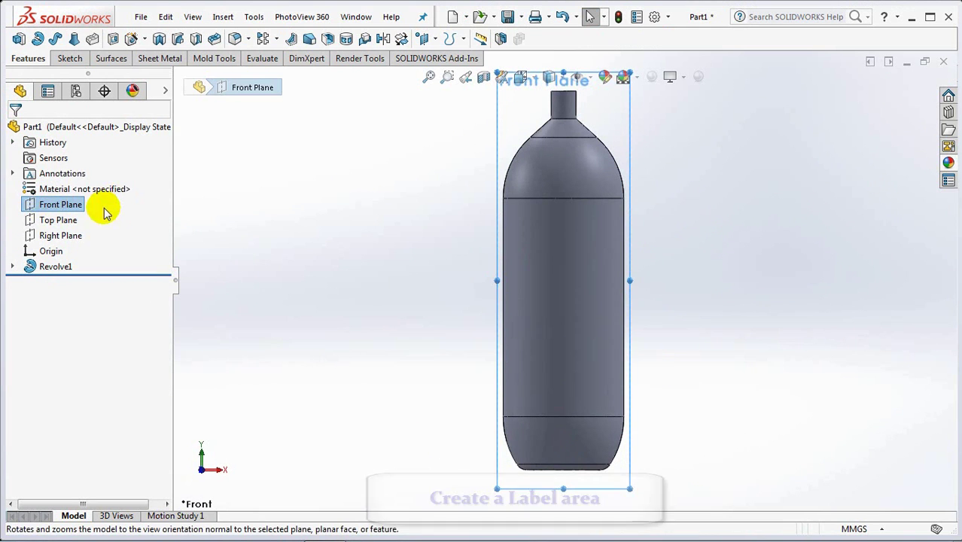
click(46, 210)
click(20, 186)
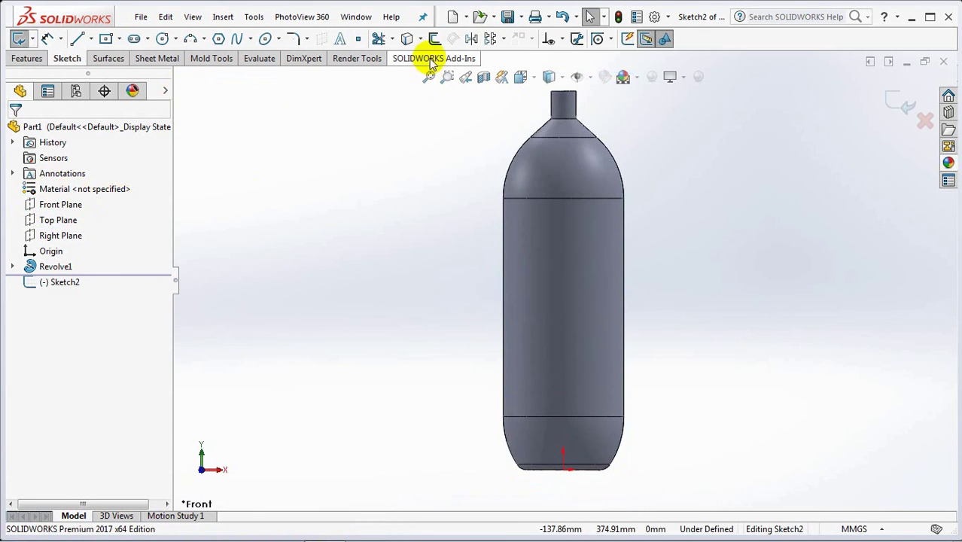
Offset the body's upper and lower edges 6 mm inward, then exit the sketch
click(434, 41)
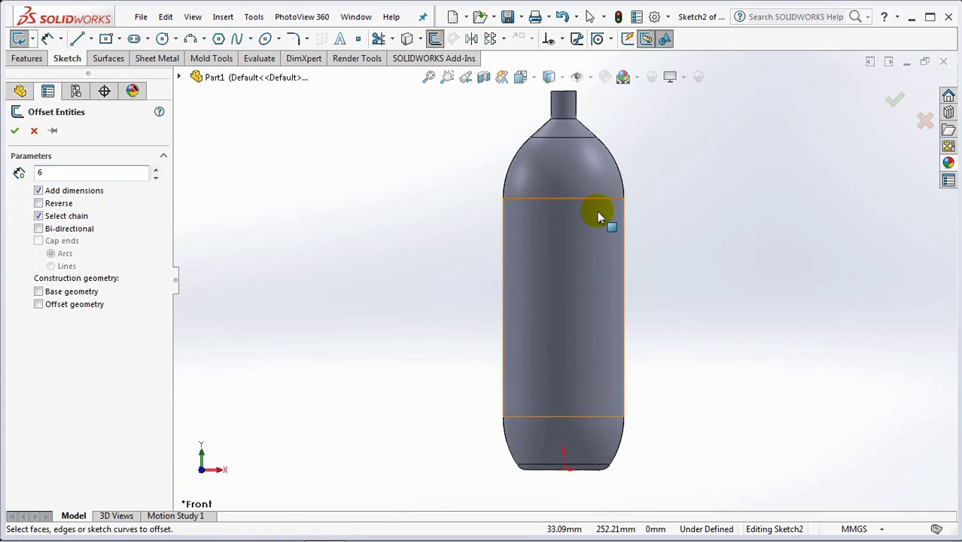
text(6)
key(Return)
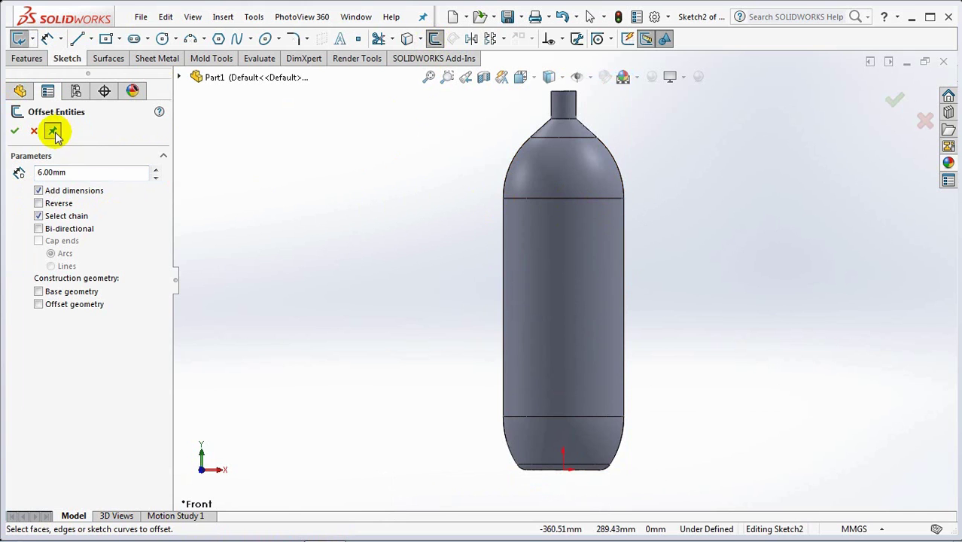
click(594, 200)
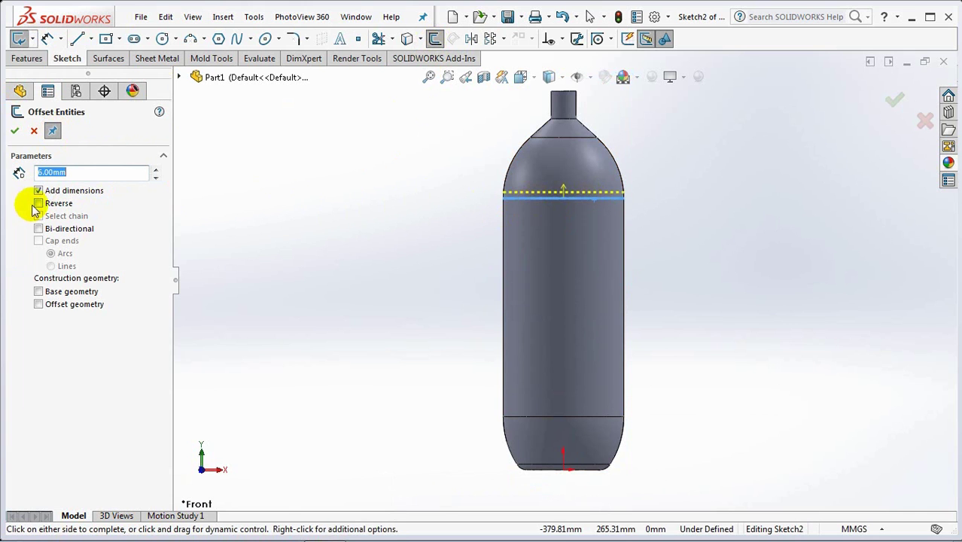
click(15, 130)
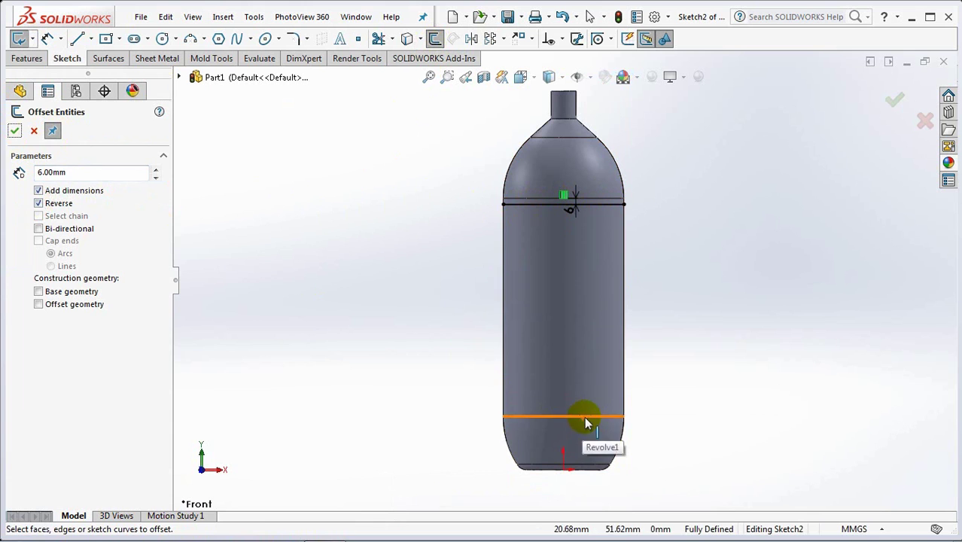
click(584, 416)
click(14, 130)
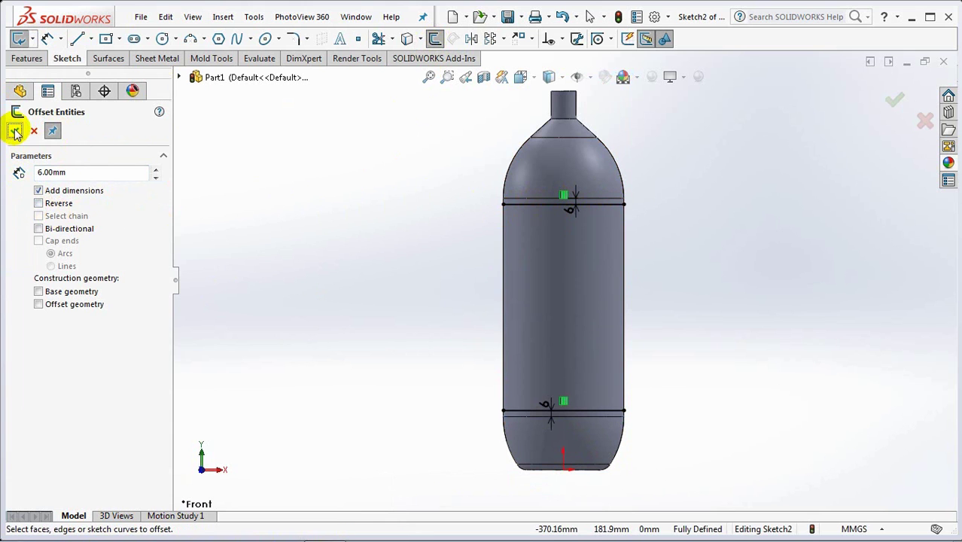
click(34, 133)
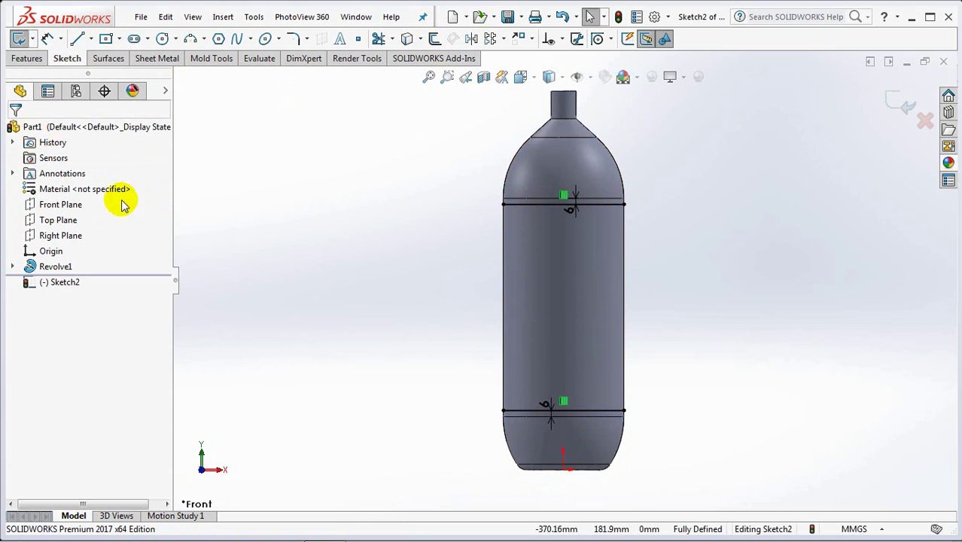
click(900, 104)
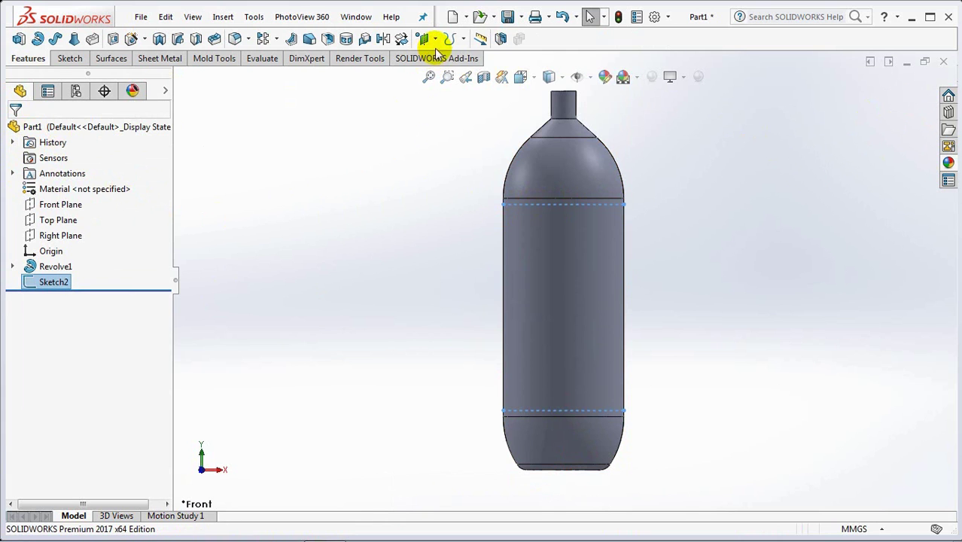
Split the bottle's middle face along Sketch2 with a projected Split Line
click(461, 41)
click(543, 58)
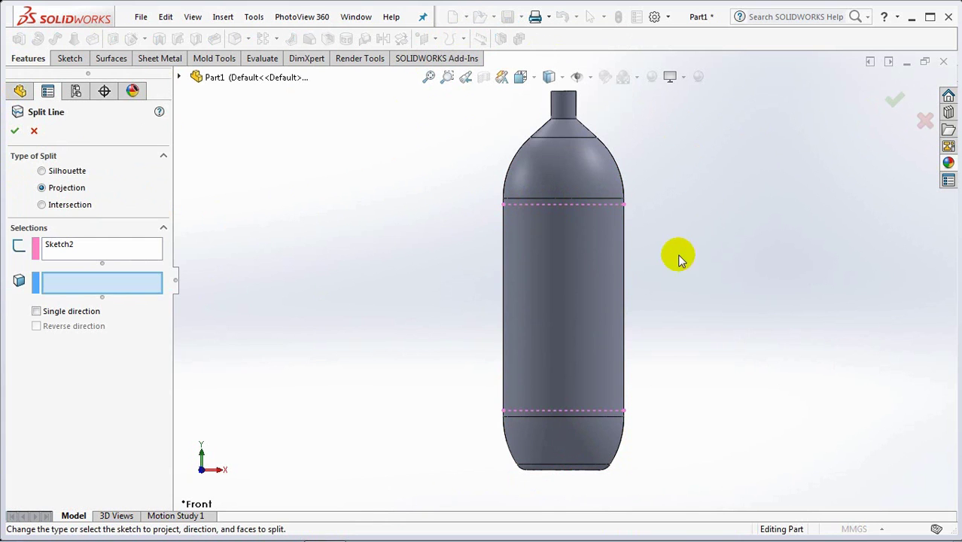
click(570, 302)
middle_drag(576, 299, 760, 259)
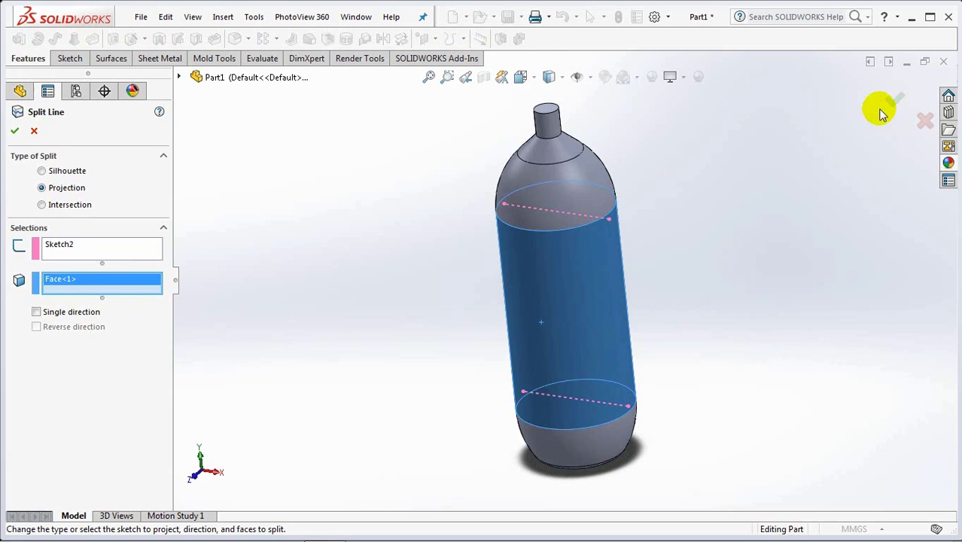
click(894, 100)
Copy the middle label band as a 0 mm offset surface
click(111, 59)
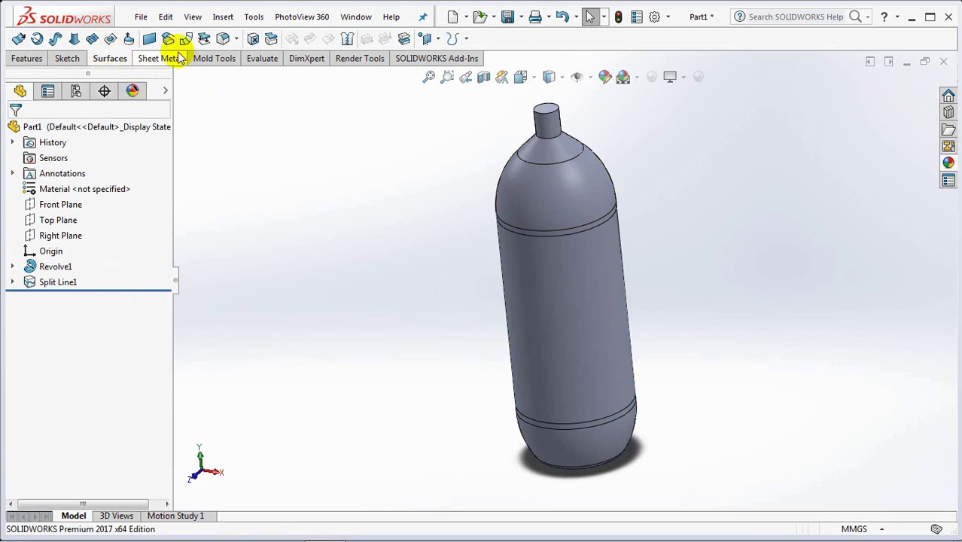
click(168, 39)
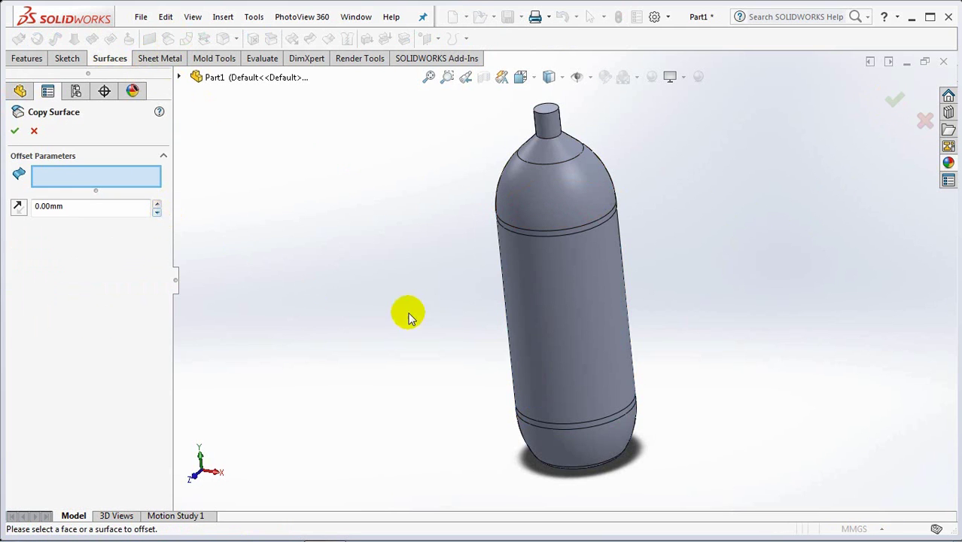
click(556, 280)
key(Return)
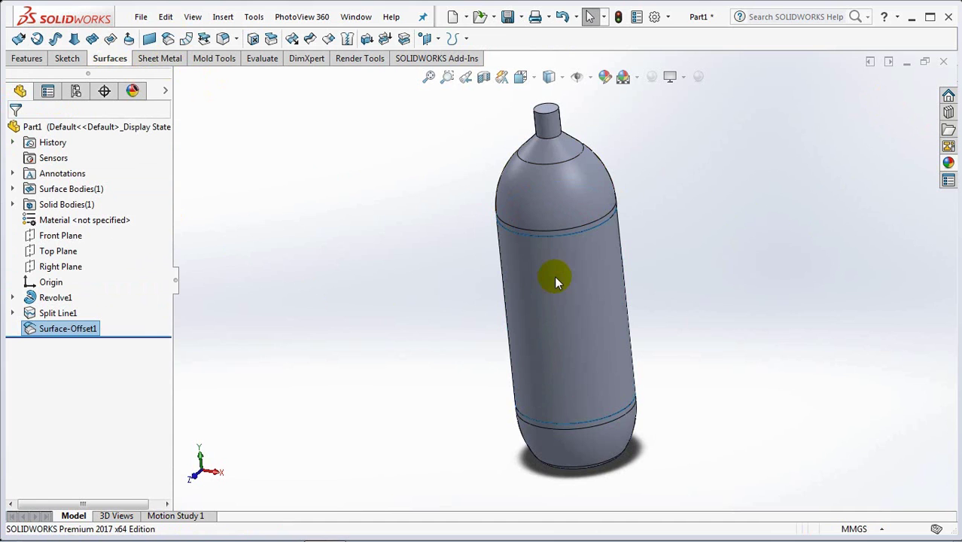
Cut the label band 0.30 mm into the wall with a thickened cut from Surface-Offset1
click(384, 41)
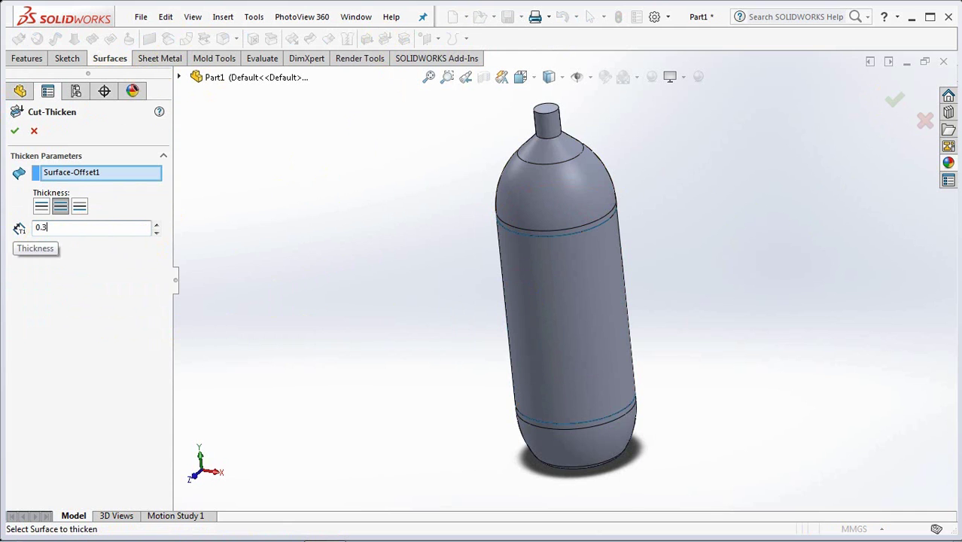
key(Return)
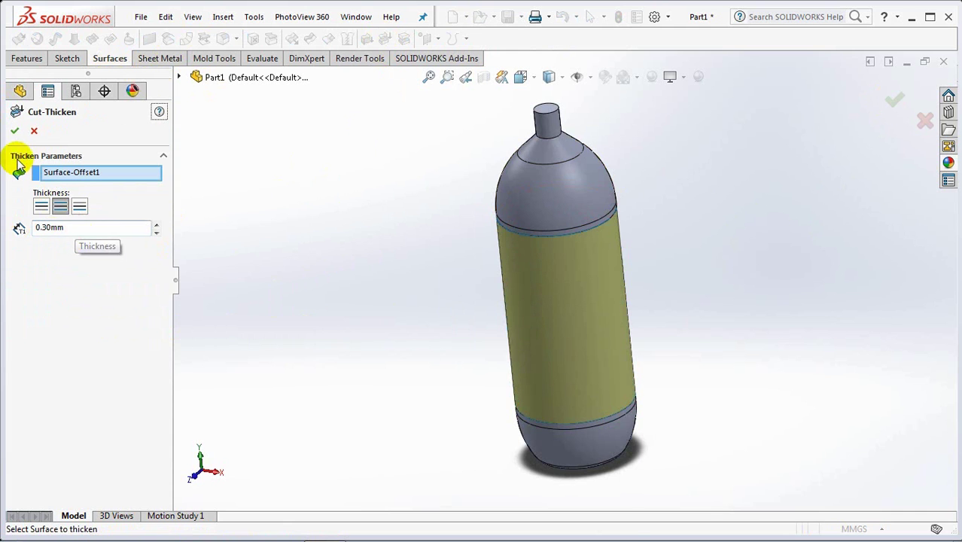
click(15, 130)
scroll(568, 243, down, 5)
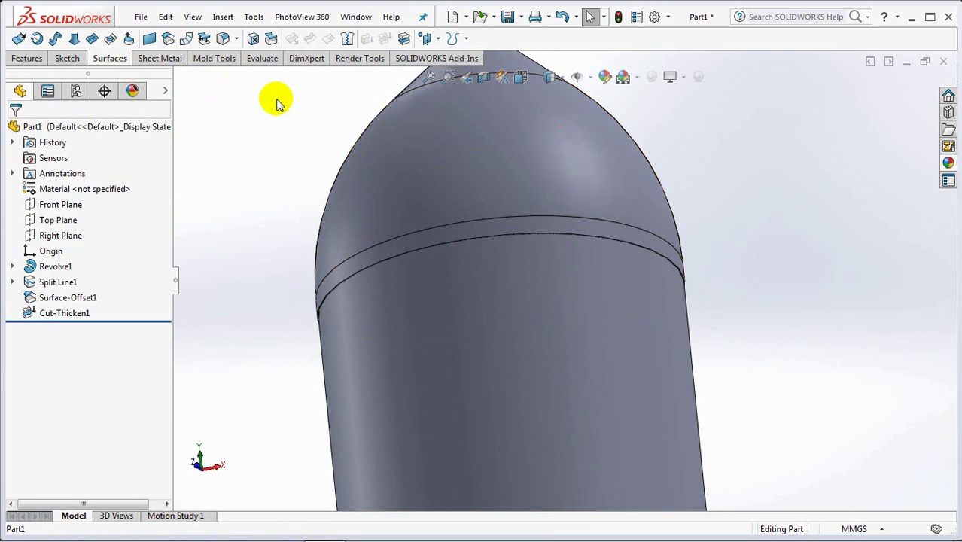
Round the label recess's upper and lower edges with a 2 mm fillet
click(223, 39)
text(2.00mm)
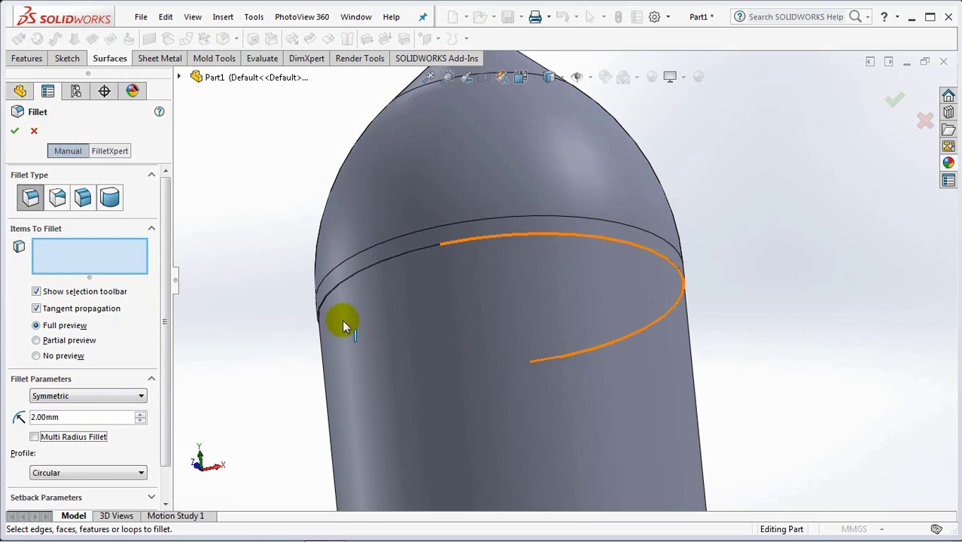
scroll(346, 313, down, 3)
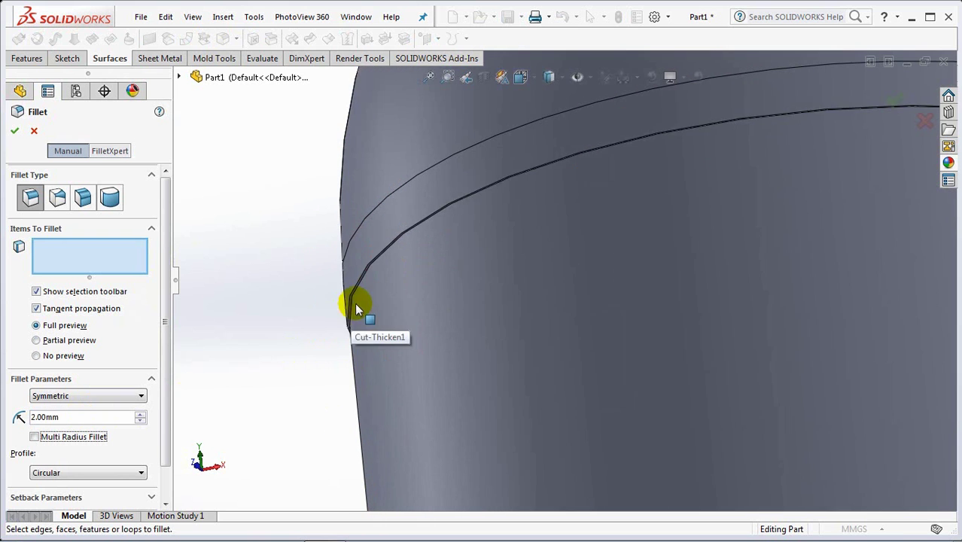
click(354, 281)
scroll(360, 289, up, 2)
scroll(359, 286, up, 2)
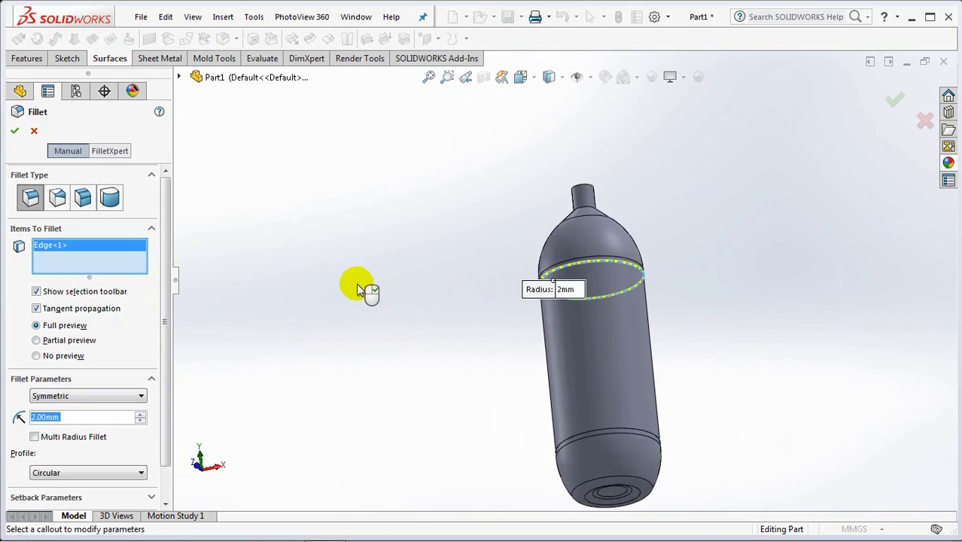
scroll(563, 405, down, 4)
scroll(464, 350, down, 5)
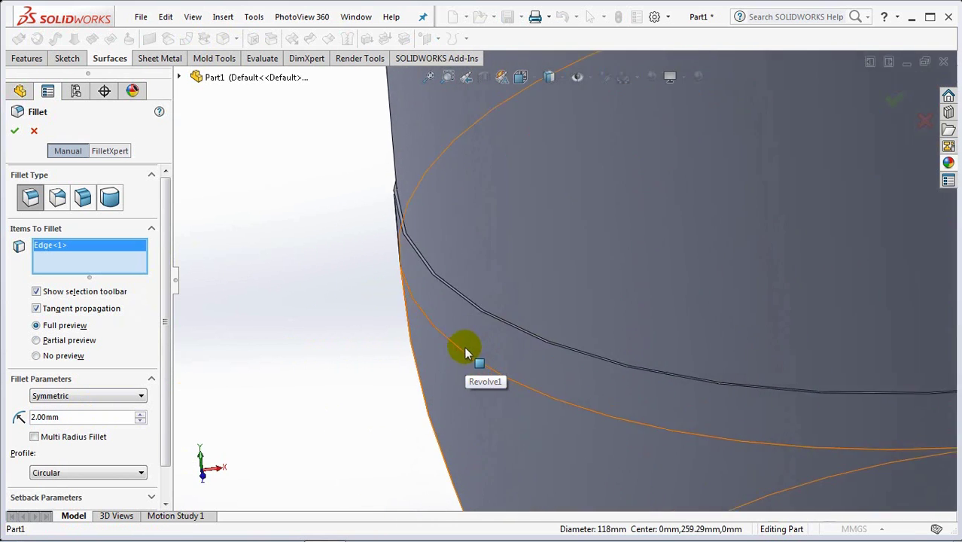
click(472, 271)
key(Return)
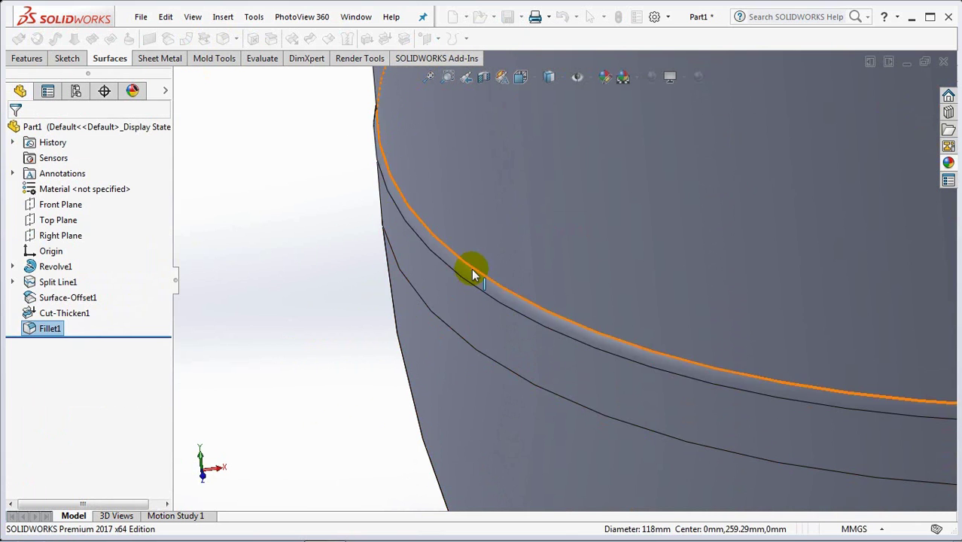
scroll(453, 283, up, 5)
scroll(415, 300, up, 5)
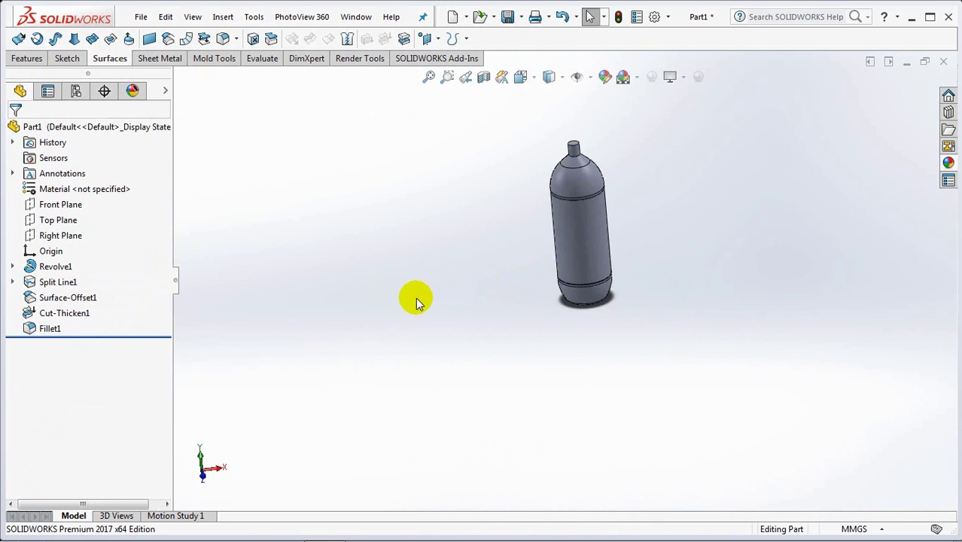
scroll(615, 172, down, 3)
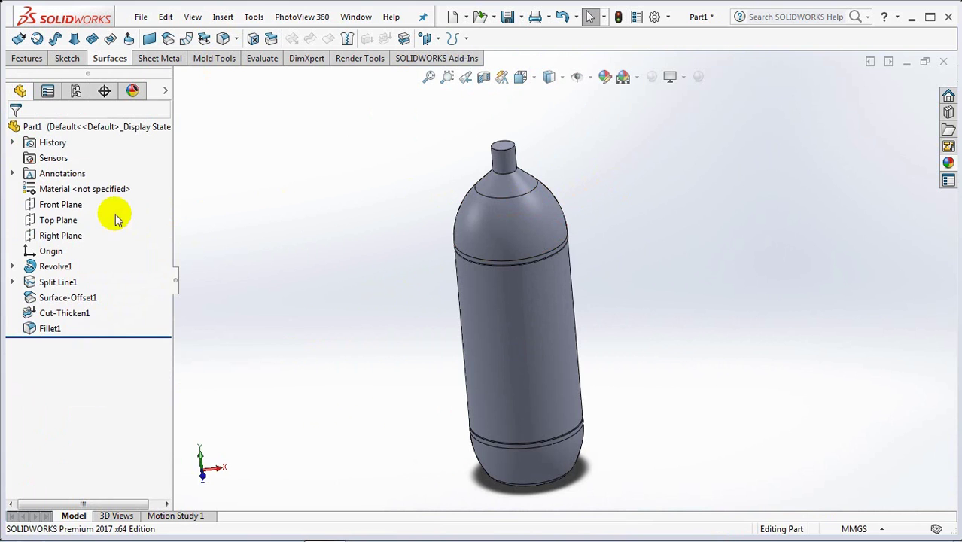
Start a new sketch on the Front Plane, viewed face-on, with the Line tool
click(71, 204)
click(133, 188)
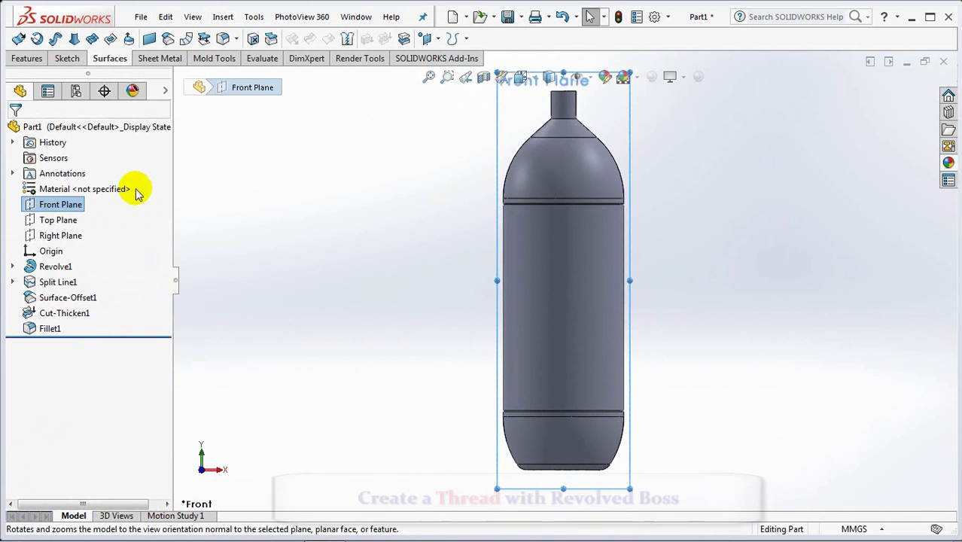
click(24, 58)
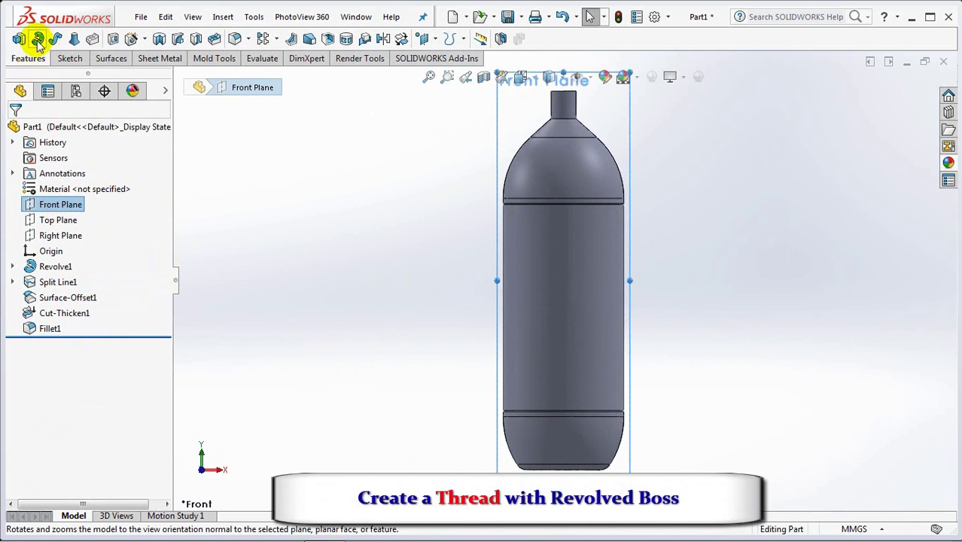
click(38, 39)
scroll(540, 136, down, 6)
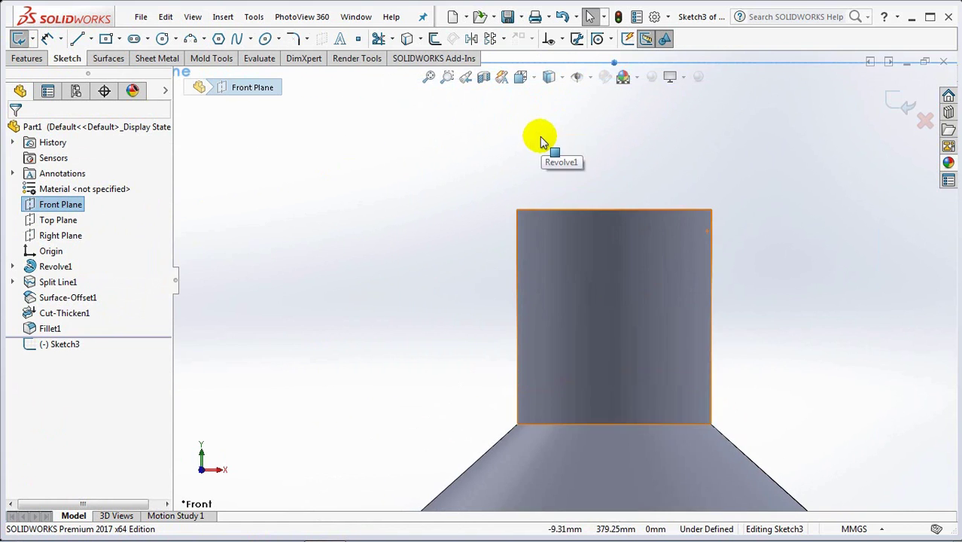
scroll(527, 304, down, 3)
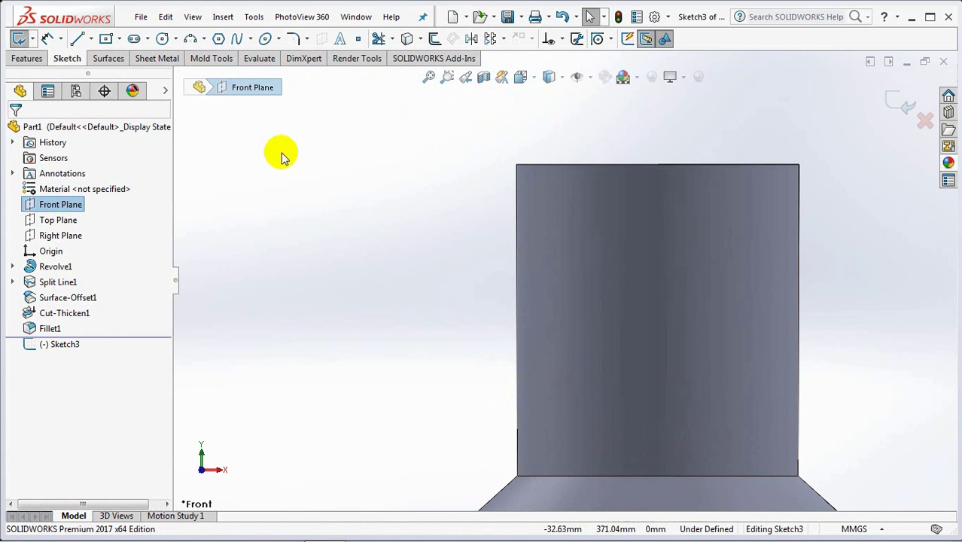
click(78, 38)
scroll(537, 279, down, 1)
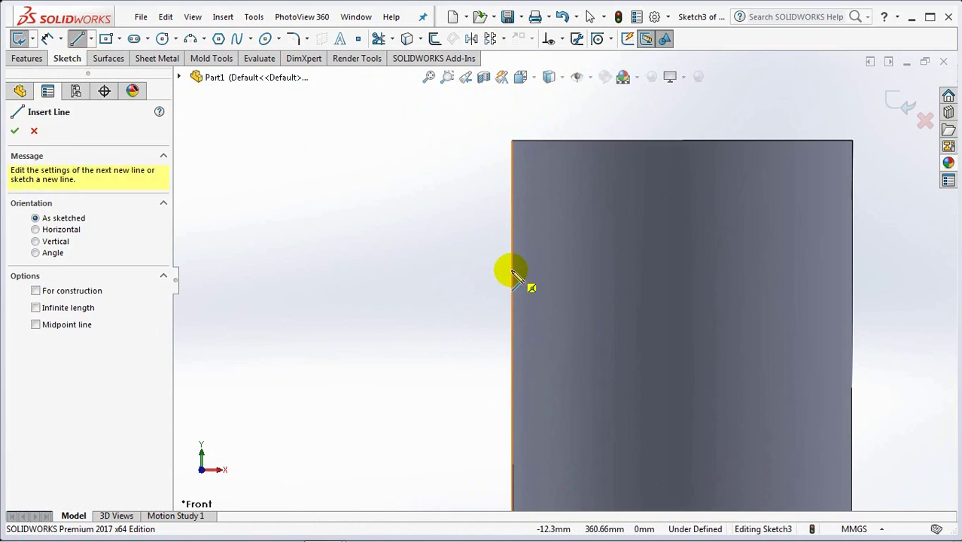
Sketch two small closed profiles, upper and lower, against the neck's left edge
click(512, 270)
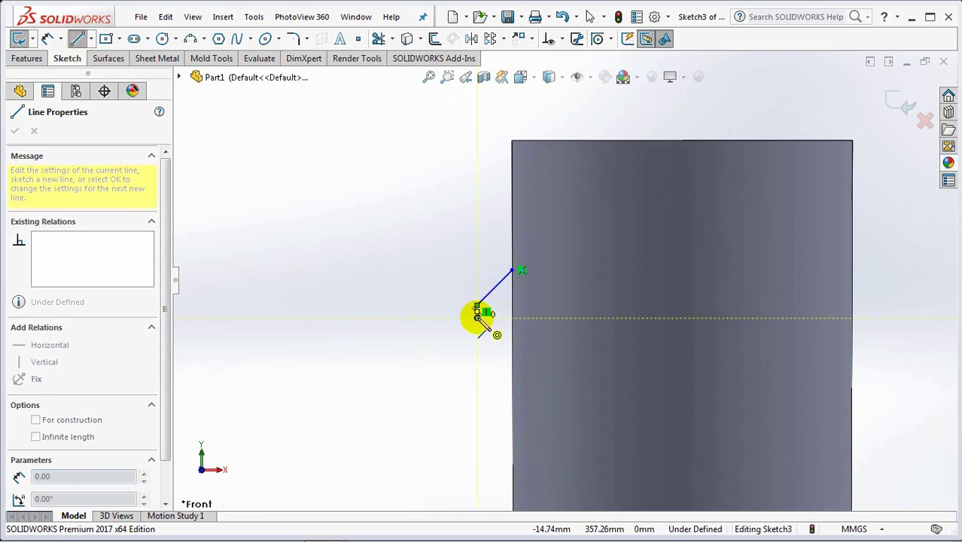
click(490, 337)
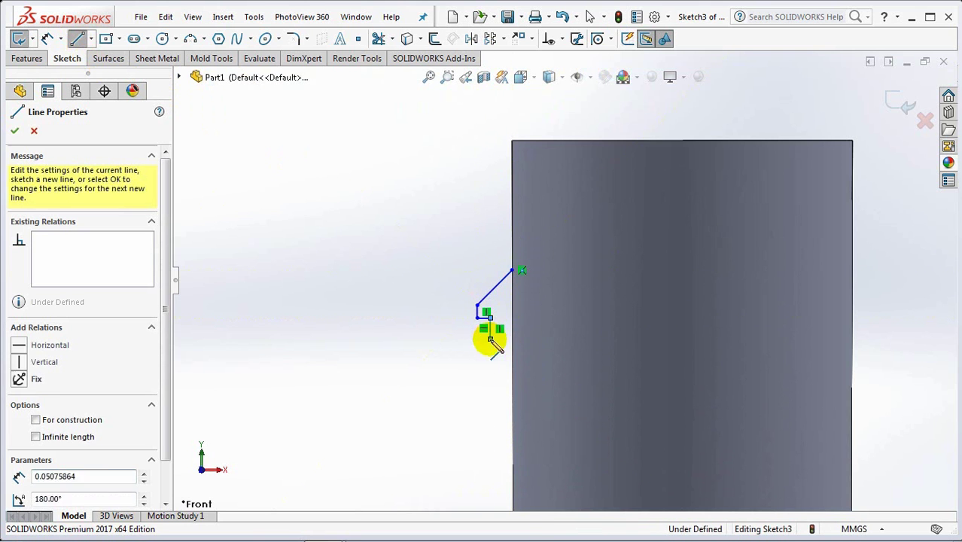
click(512, 339)
click(512, 269)
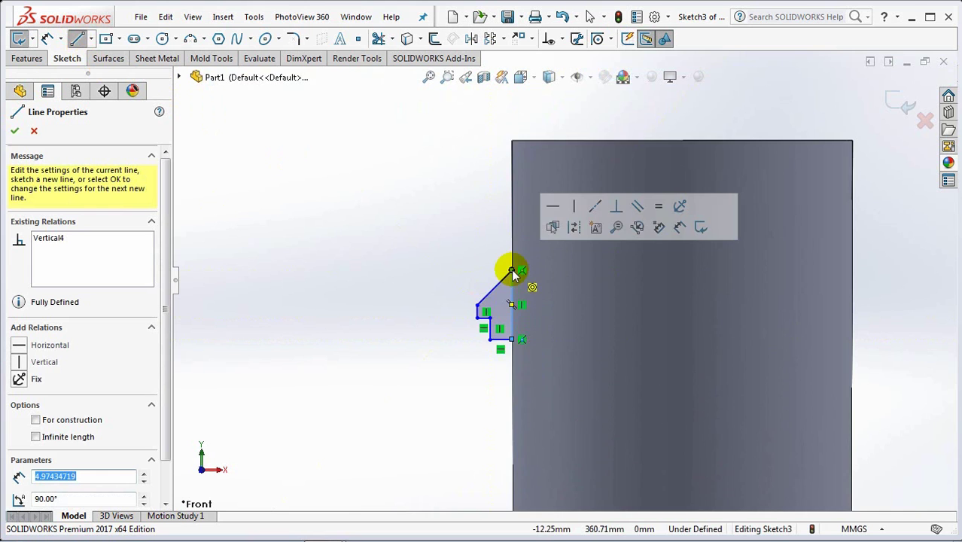
scroll(511, 275, up, 1)
scroll(525, 359, down, 1)
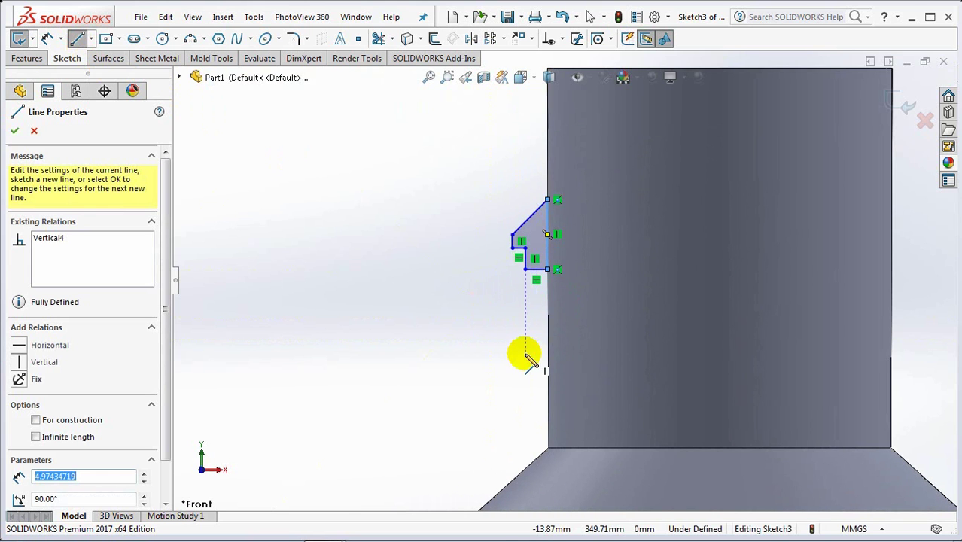
click(548, 325)
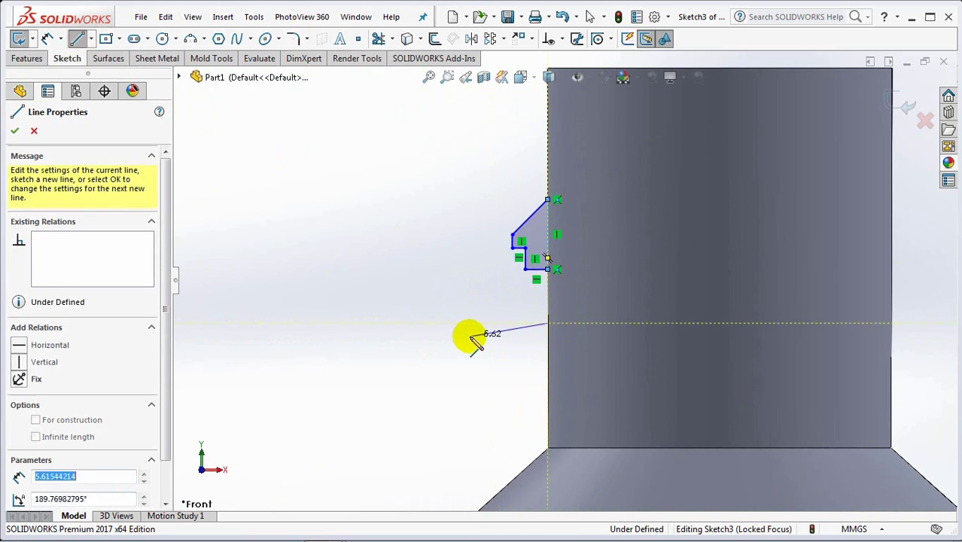
click(469, 336)
click(469, 353)
click(548, 353)
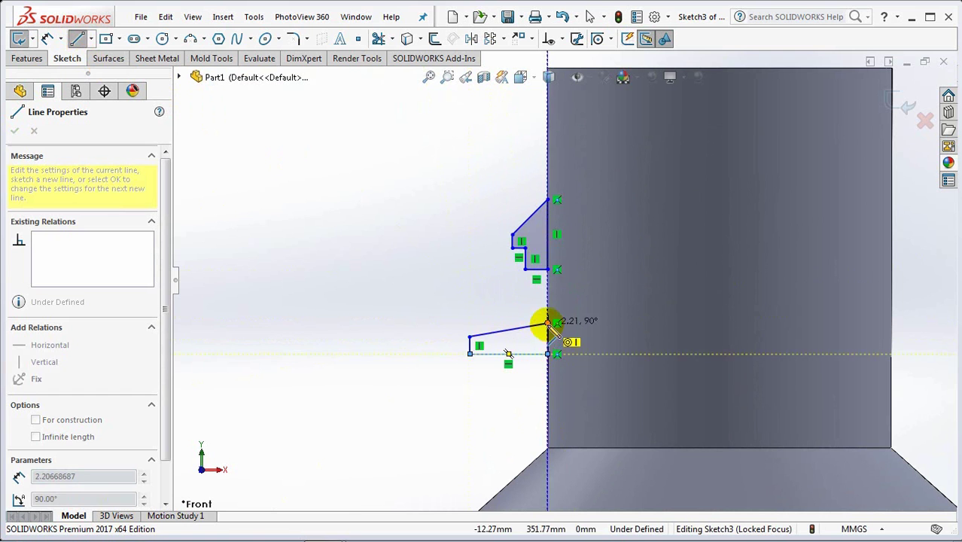
click(549, 325)
Draw a vertical centerline from the neck's top edge to its bottom edge
click(90, 42)
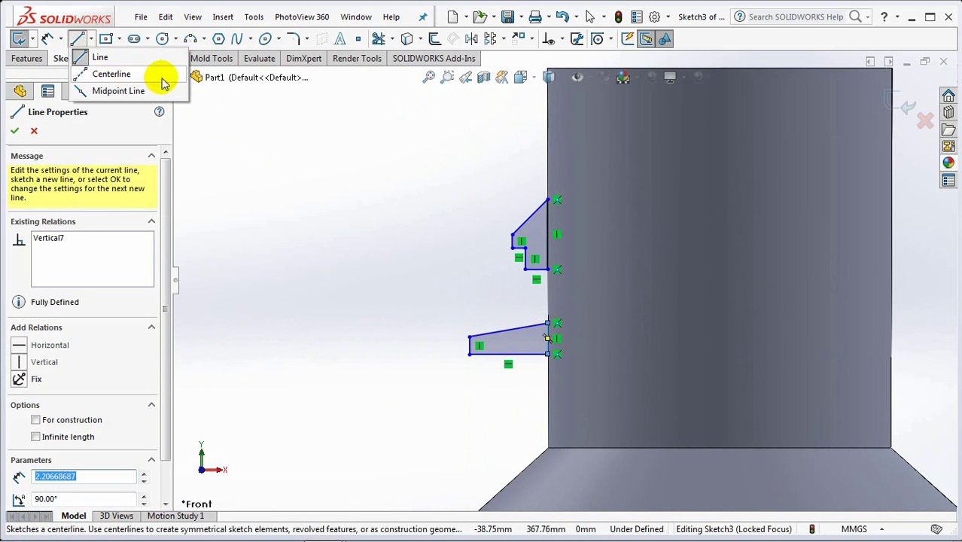
click(96, 73)
click(720, 68)
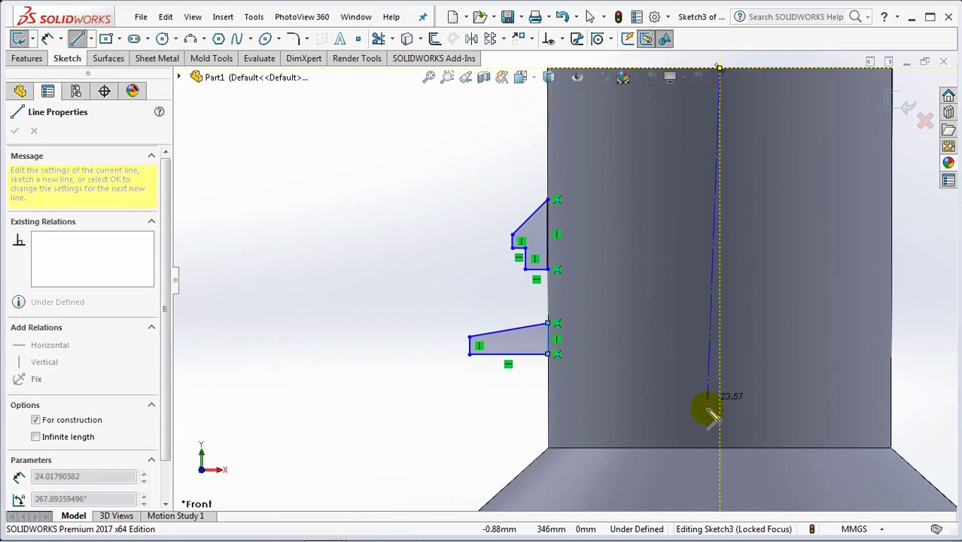
click(720, 448)
right_click(721, 446)
Dimension the upper profile's diagonal line at 45° to the vertical edge
click(827, 367)
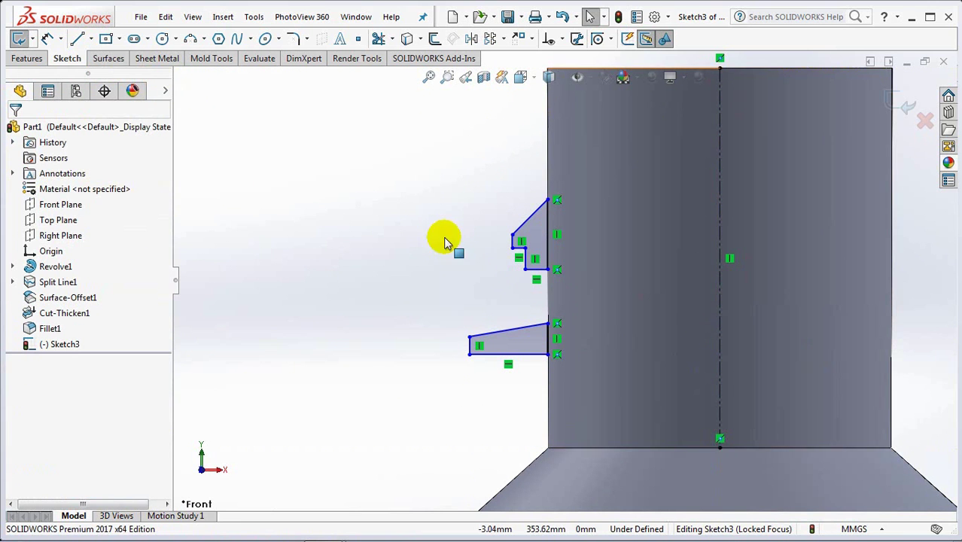
scroll(604, 216, down, 2)
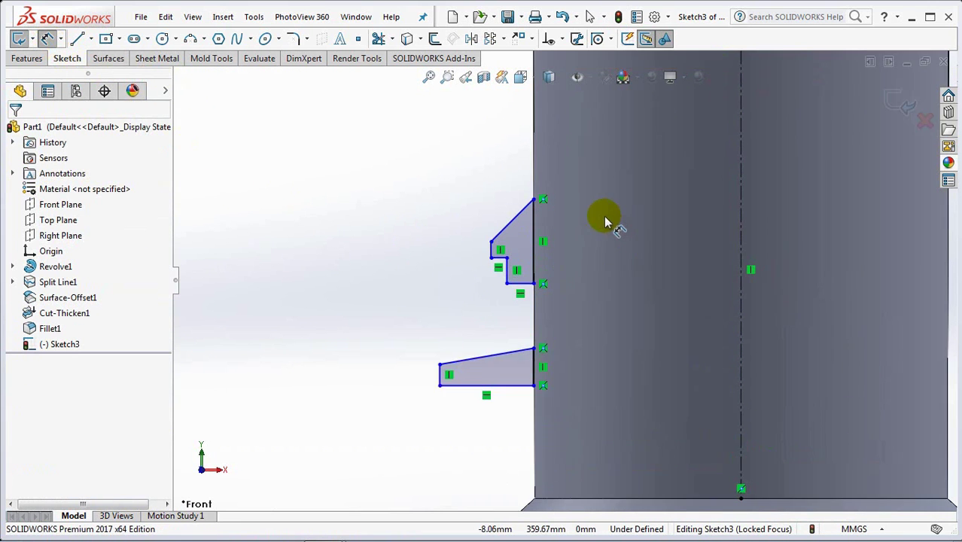
click(496, 228)
click(516, 250)
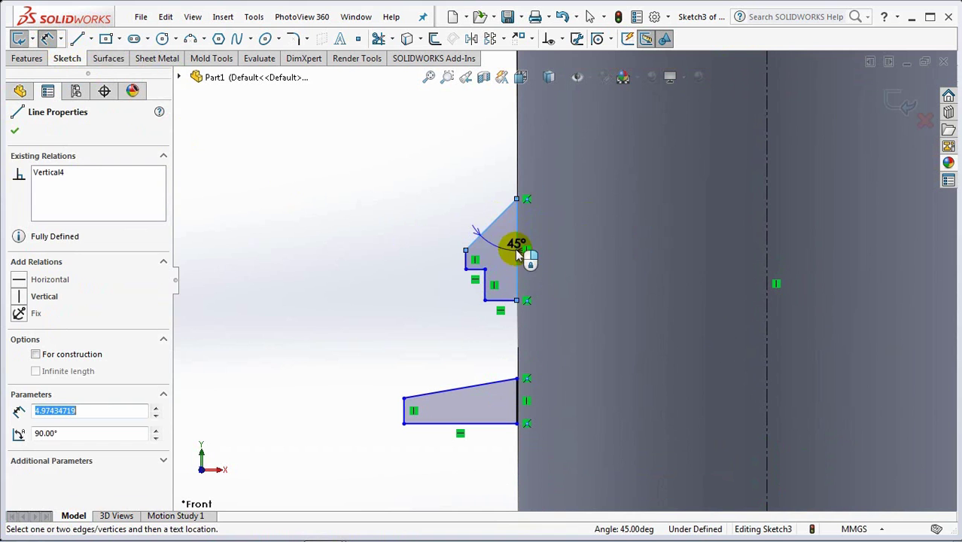
click(498, 251)
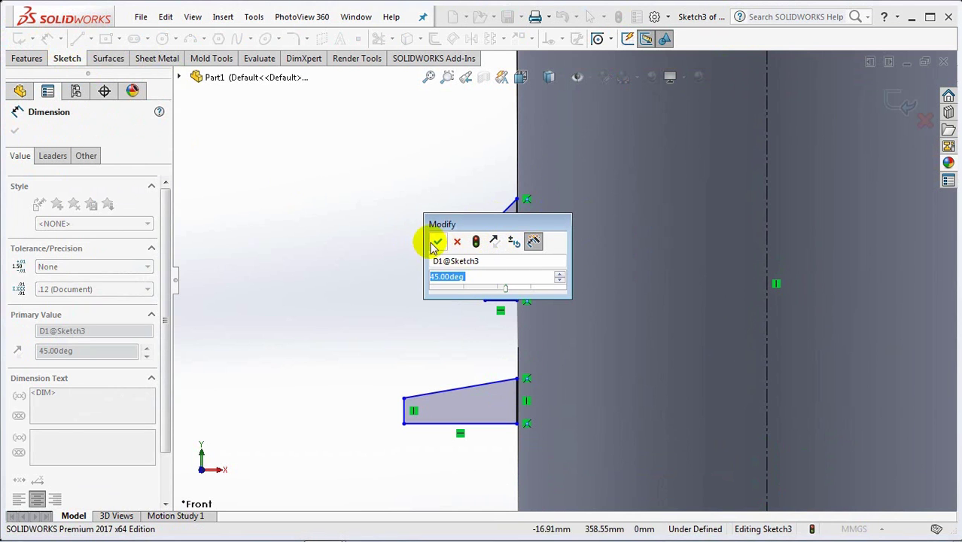
click(432, 241)
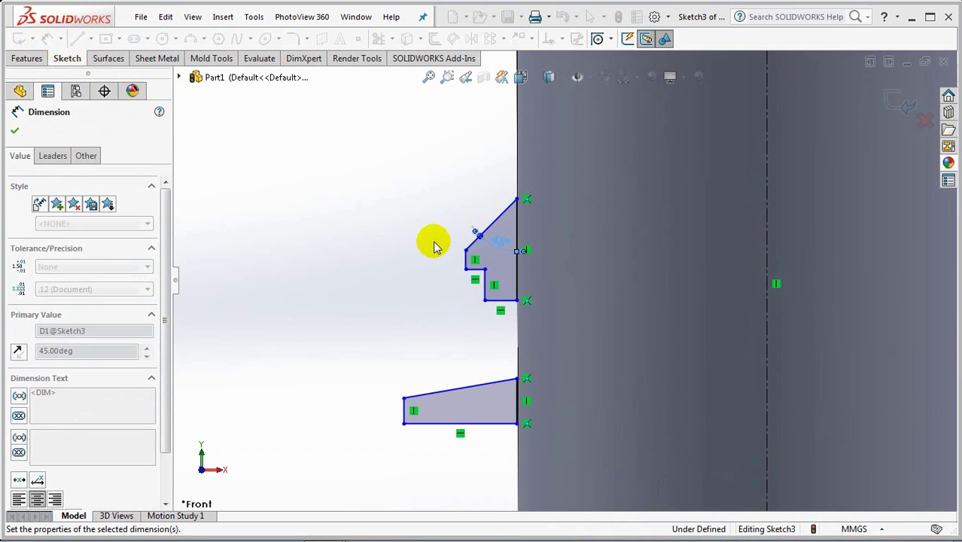
Place the upper profile's edges 13 mm and 14 mm from the centerline
click(496, 296)
click(765, 297)
click(665, 331)
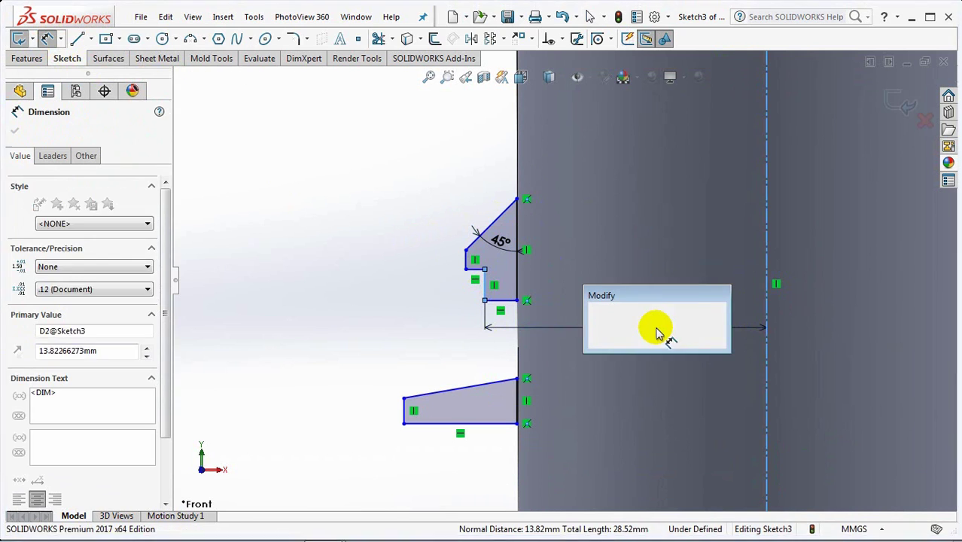
text(13)
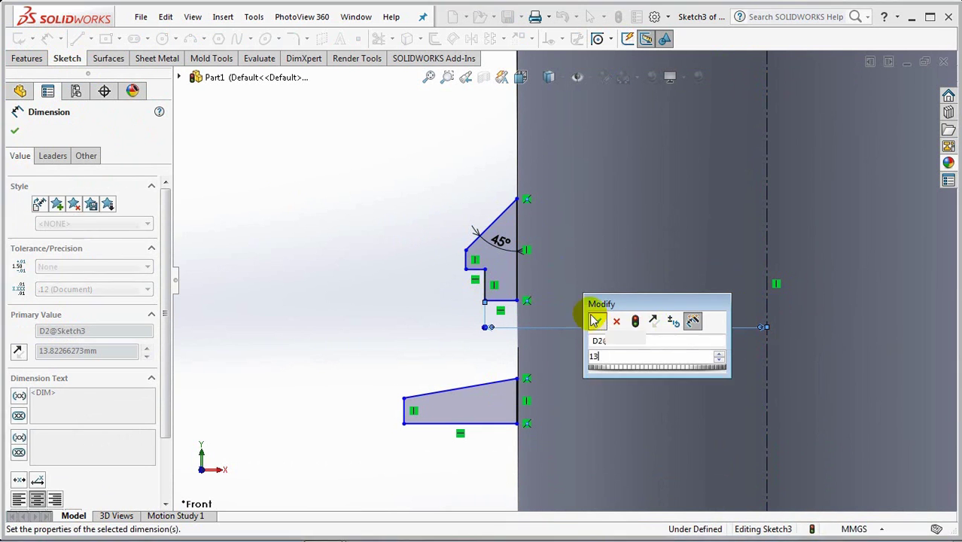
click(596, 320)
click(466, 260)
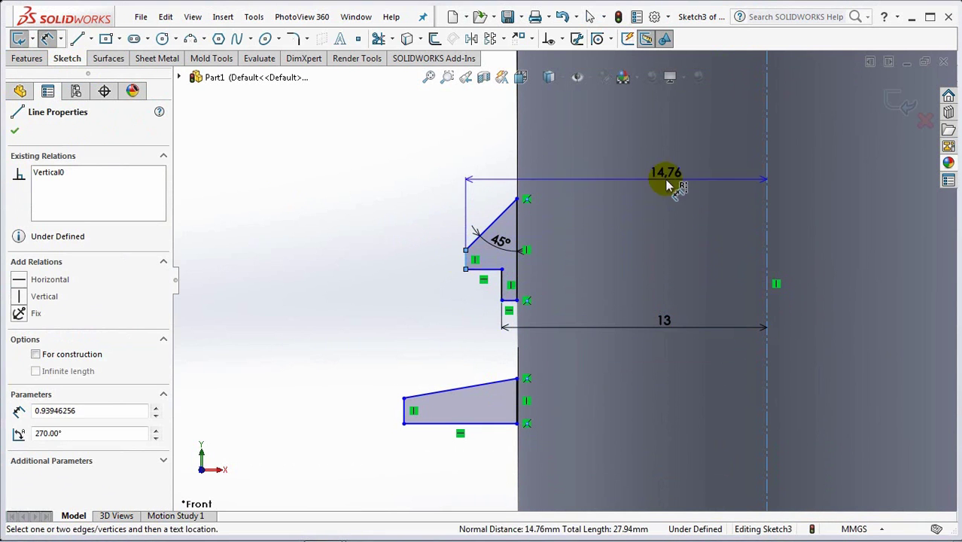
click(666, 161)
text(14)
click(599, 159)
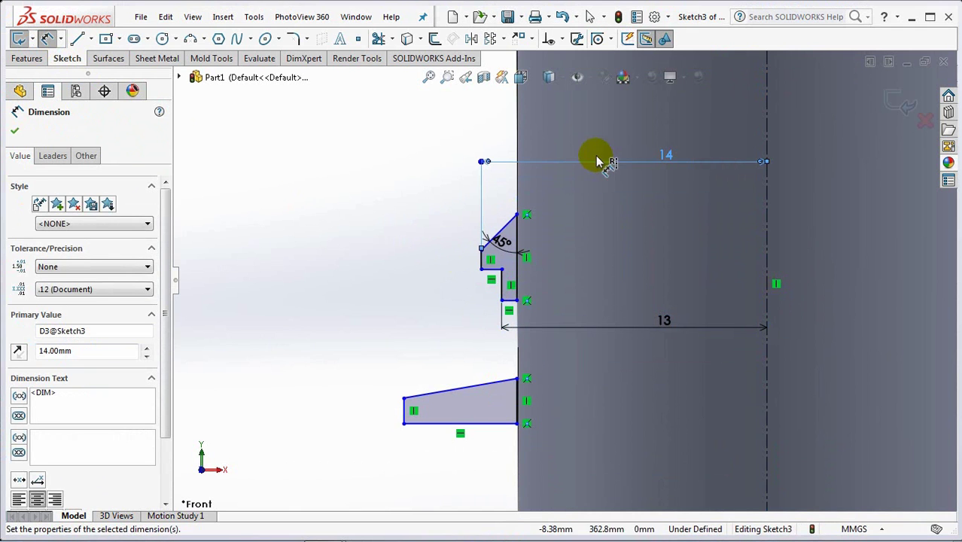
Set the chamfer height to 2 mm and the short step height to 1.7 mm
click(500, 234)
click(517, 217)
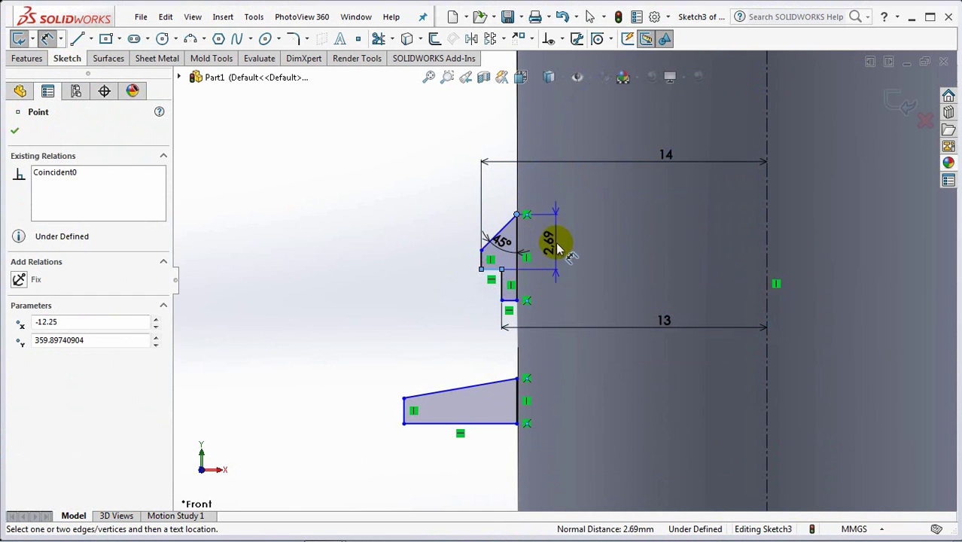
click(456, 249)
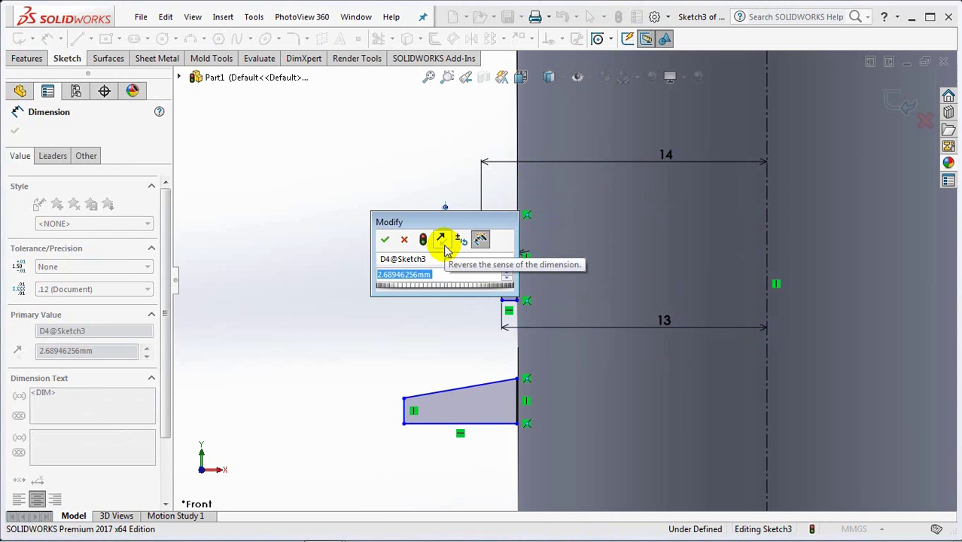
text(2)
click(384, 239)
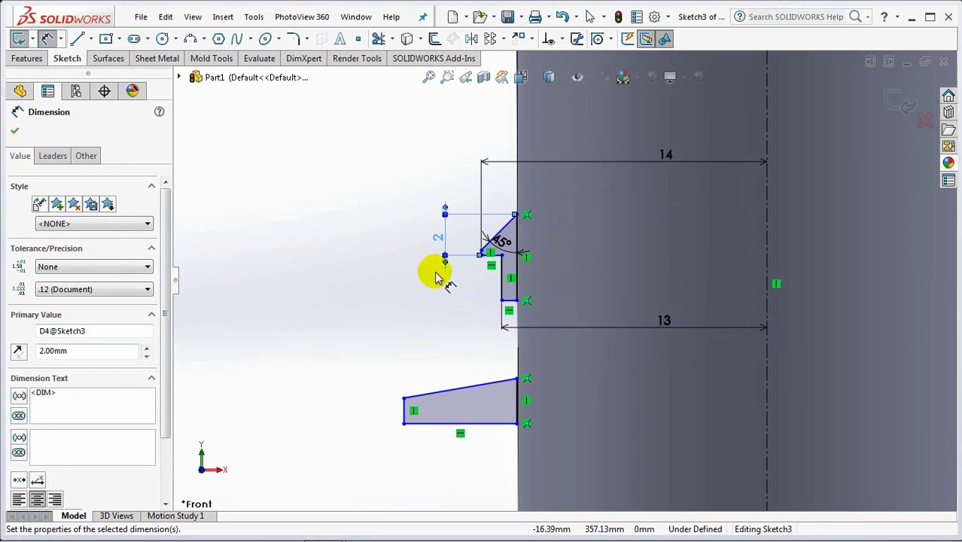
click(509, 292)
click(440, 280)
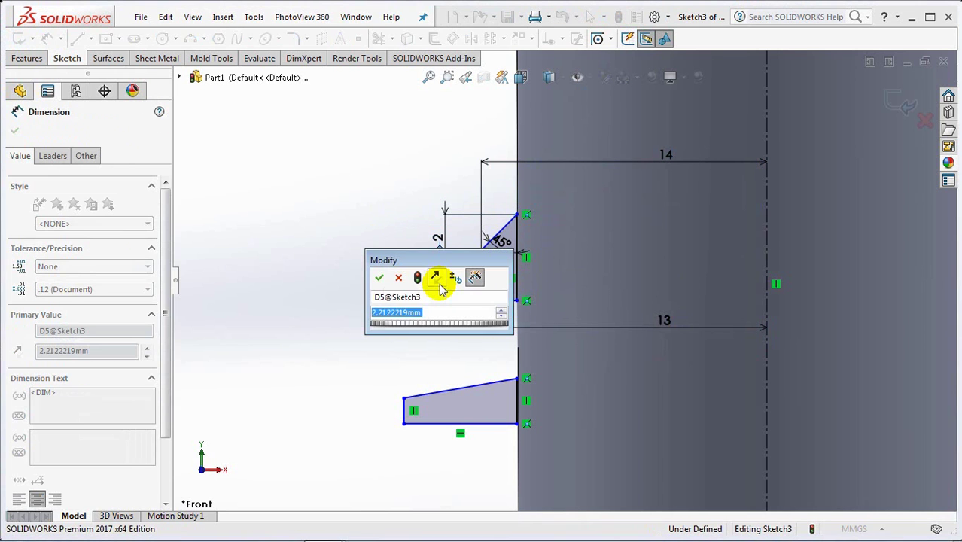
text(1.7)
click(379, 277)
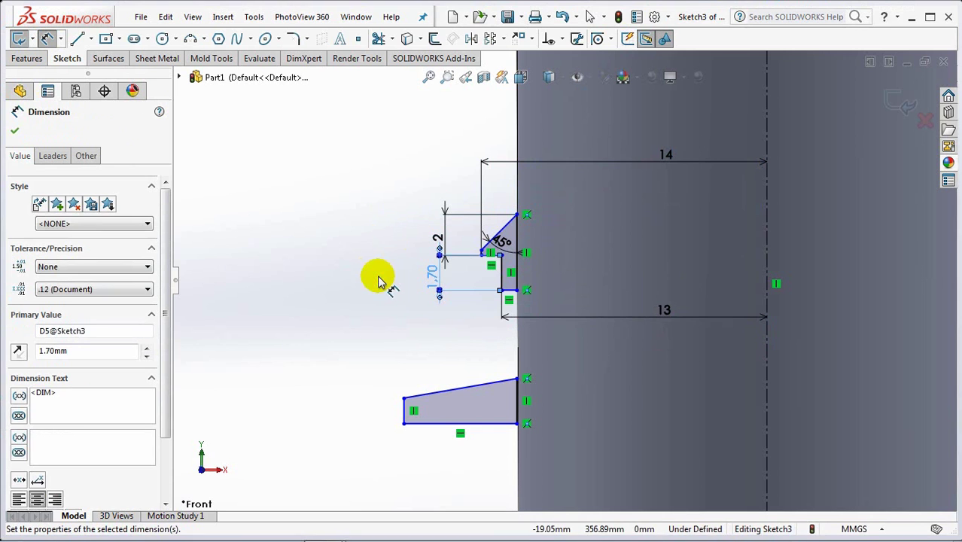
Set the lower profile's outer edge 16.5 mm from the centerline
click(404, 419)
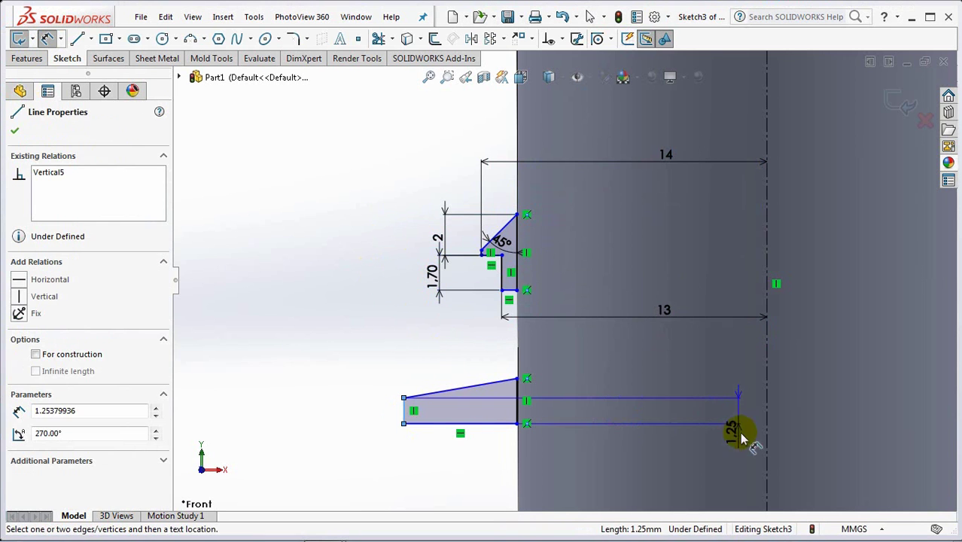
click(767, 444)
click(655, 461)
text(16.5)
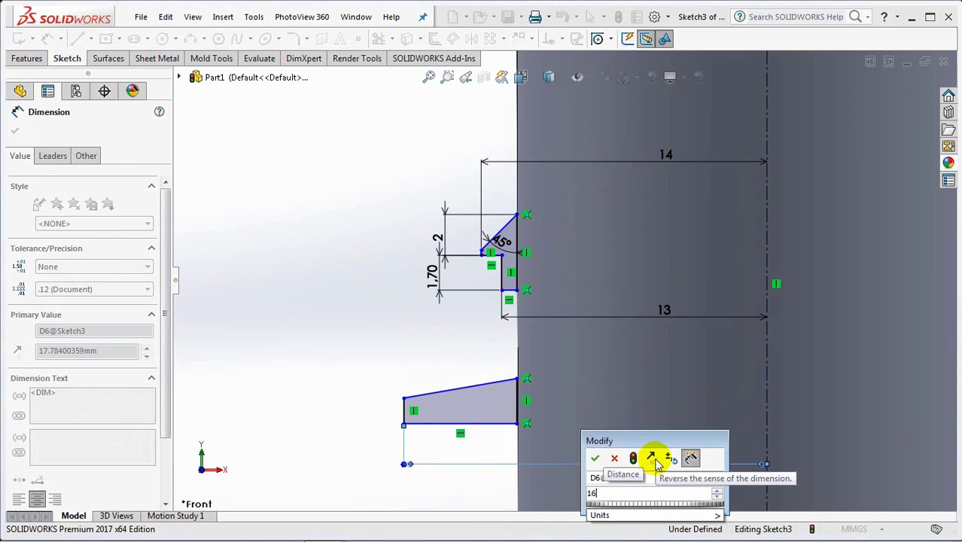
click(595, 458)
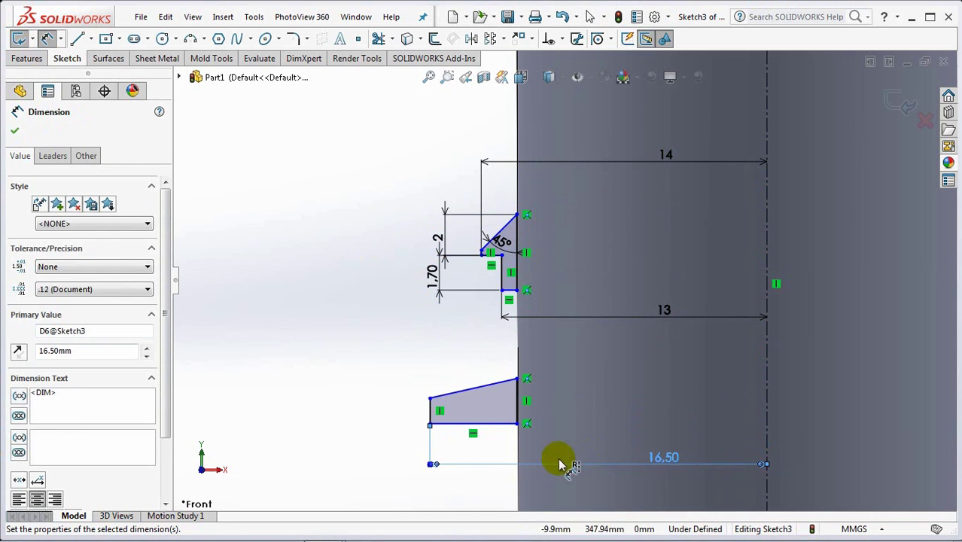
Give the lower profile a 15° slope and a 1 mm left edge height
click(493, 390)
click(490, 423)
click(558, 398)
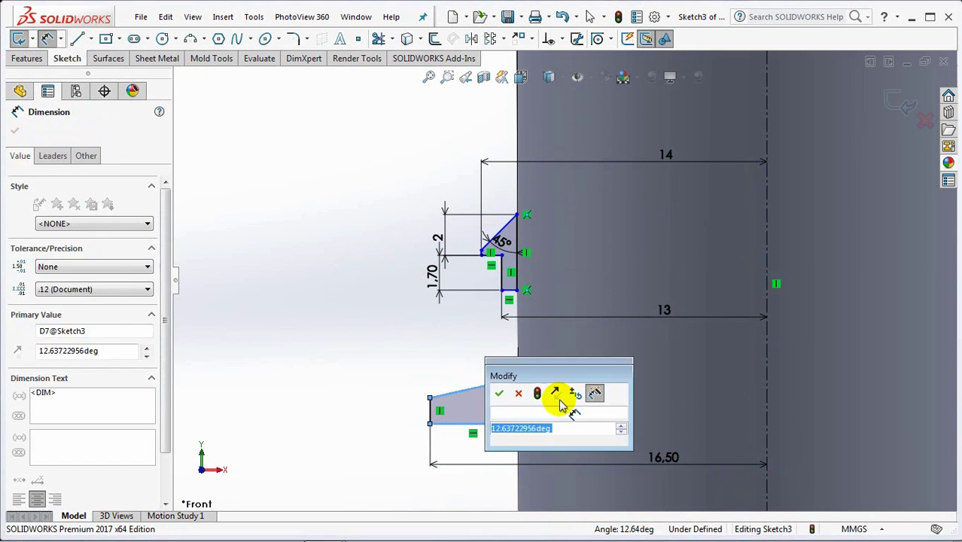
text(15)
click(499, 393)
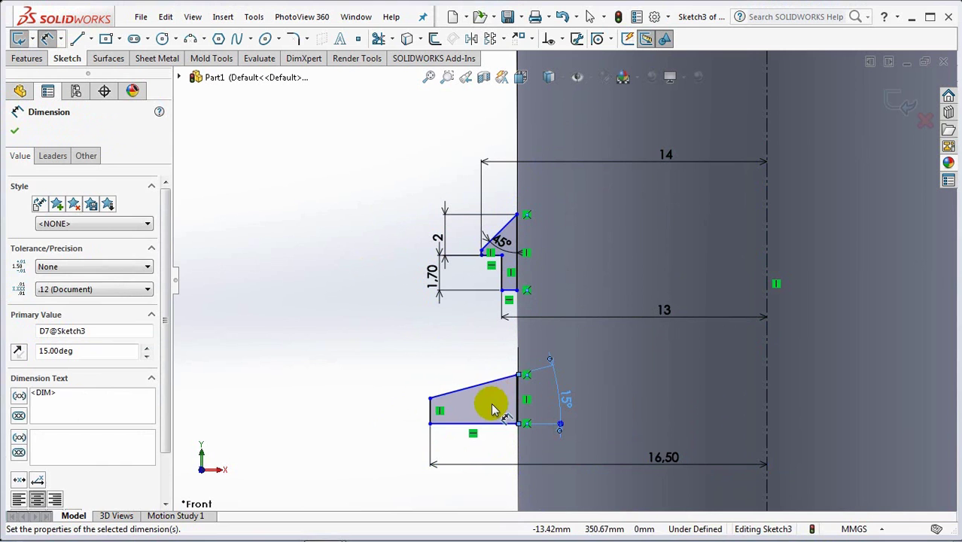
click(433, 421)
click(407, 412)
text(1)
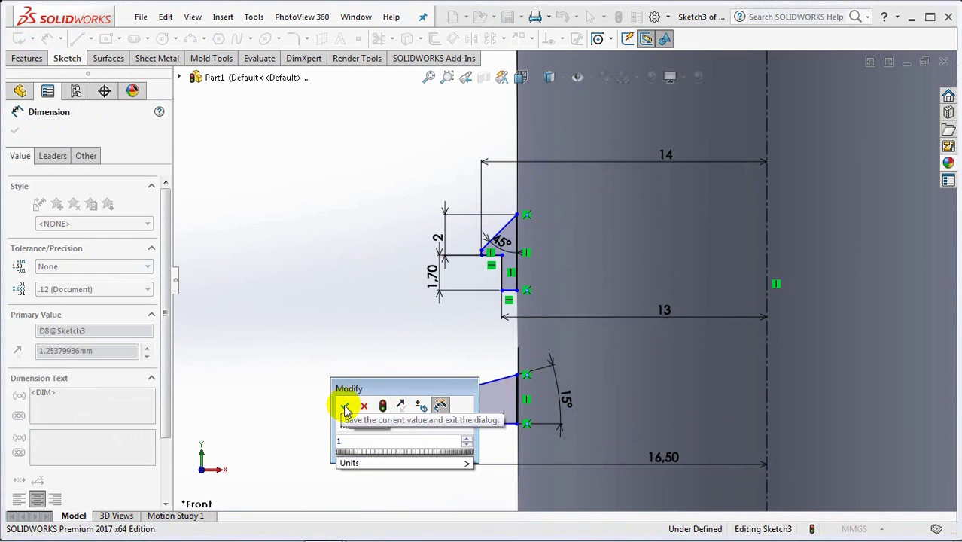
click(344, 405)
key(Escape)
Space the two ring profiles 3.5 mm apart
click(497, 253)
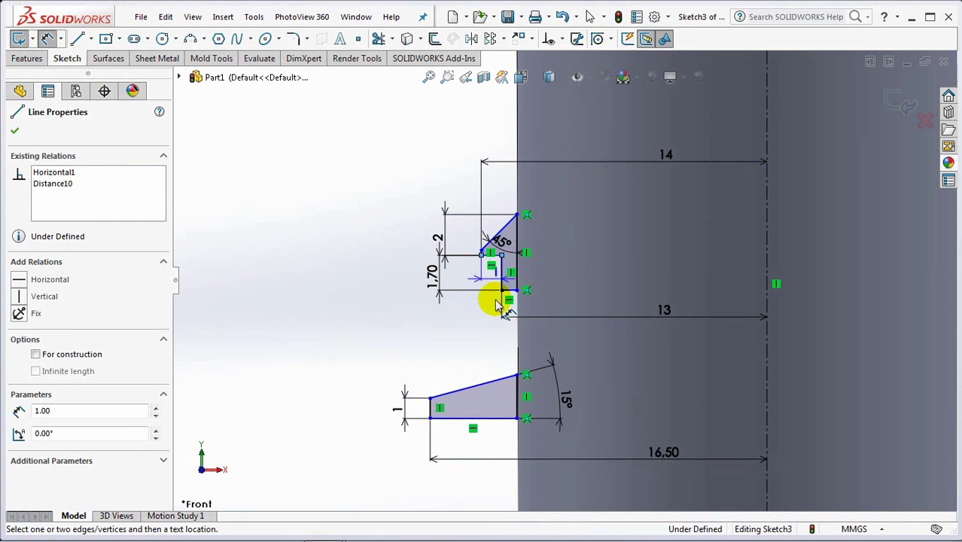
click(517, 374)
click(409, 316)
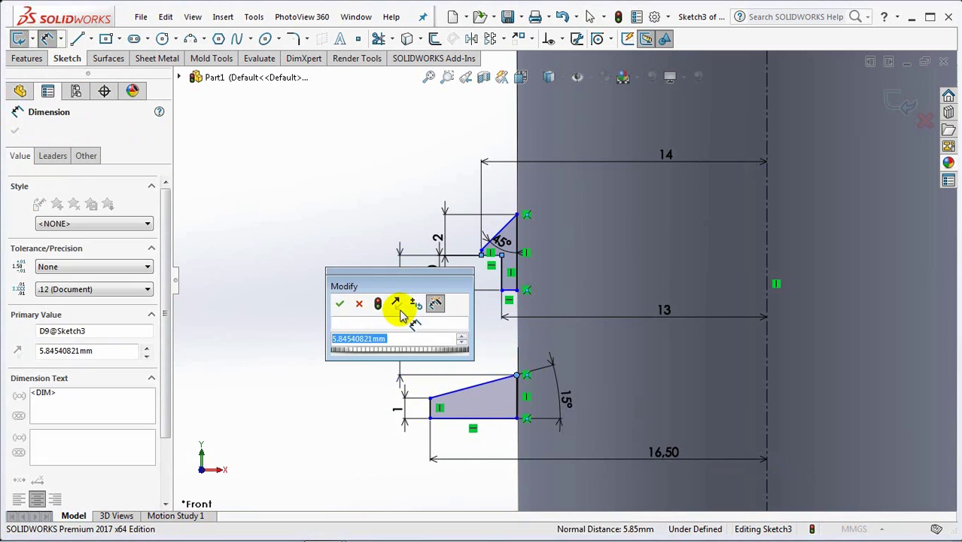
text(3.5)
click(340, 305)
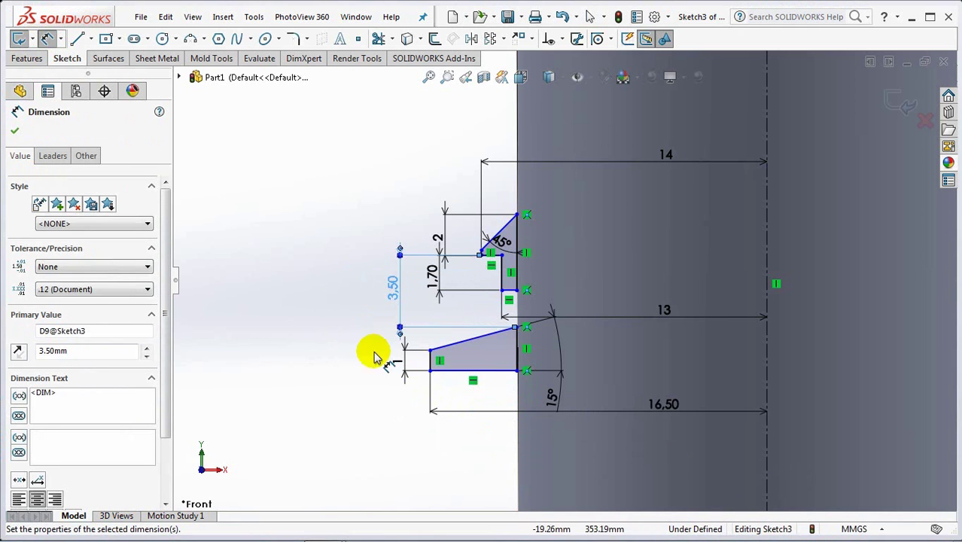
Dimension the lower profile's bottom line 17 mm below the neck top
click(493, 369)
scroll(516, 302, up, 3)
click(565, 123)
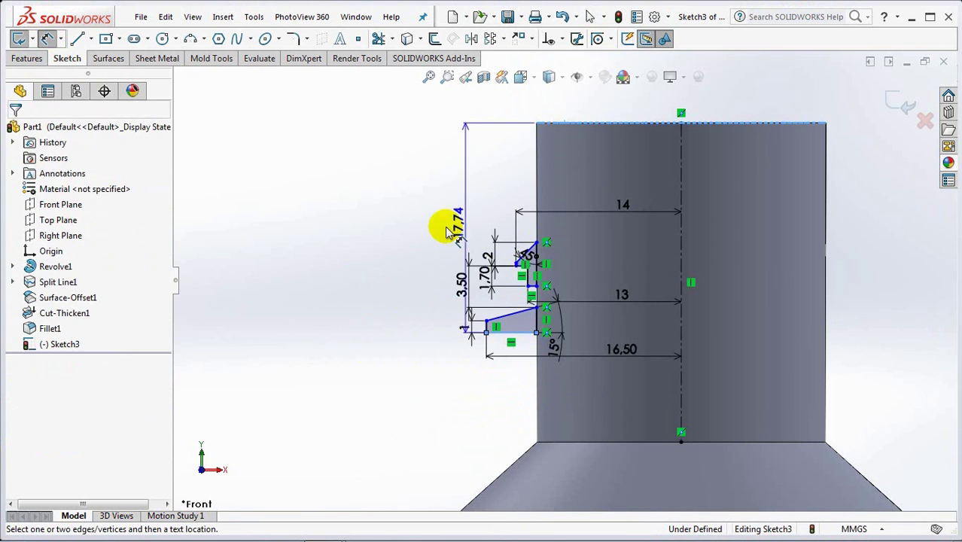
click(428, 235)
text(17)
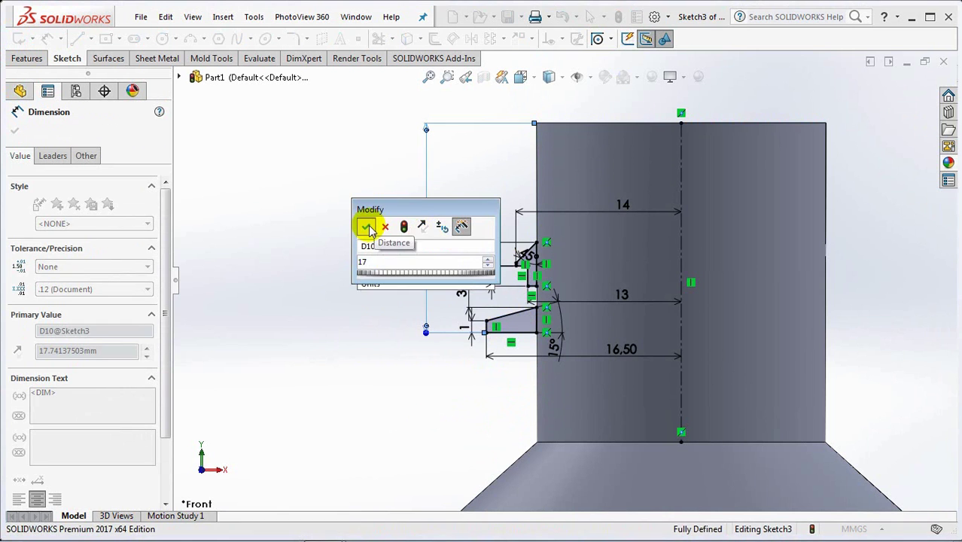
click(365, 226)
scroll(483, 273, up, 2)
scroll(482, 288, down, 2)
scroll(559, 271, down, 1)
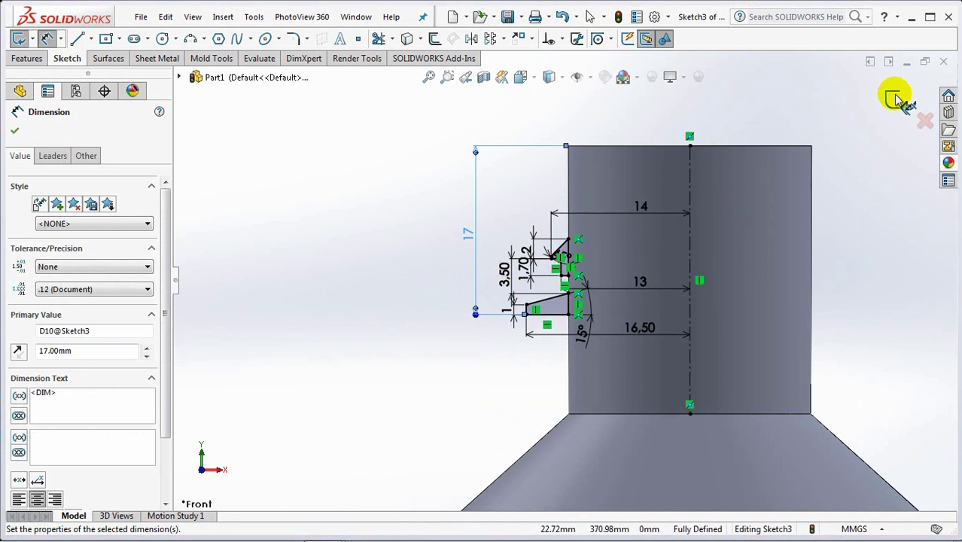
Revolve the two ring profiles 360° around the centerline to form the neck rings
click(895, 102)
key(r)
middle_drag(891, 114, 853, 150)
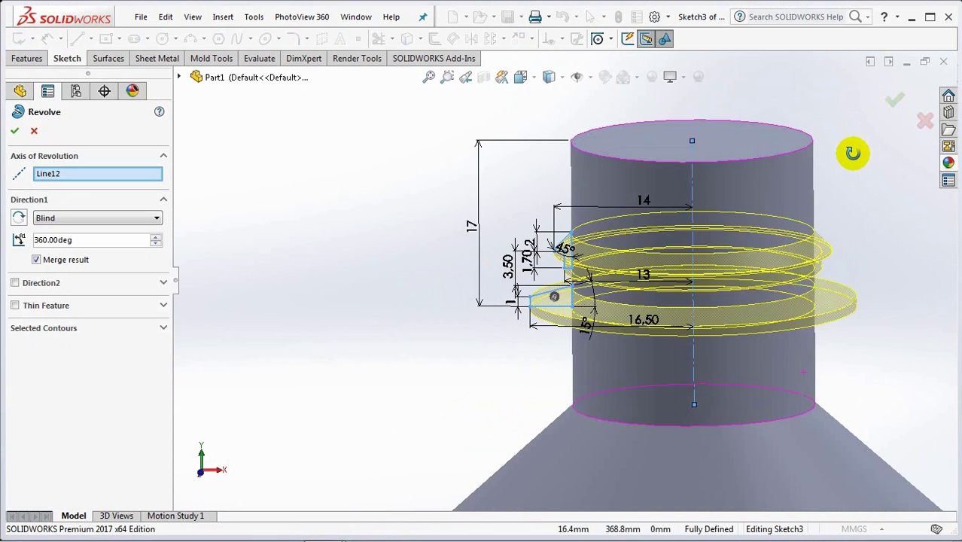
click(896, 101)
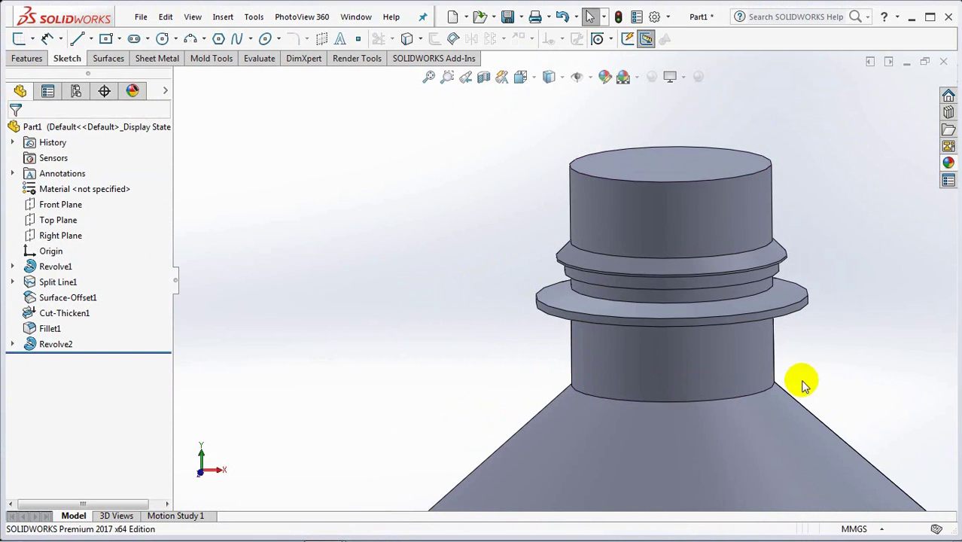
scroll(801, 382, up, 1)
Offset the neck cylinder face below the rings outward by 1 mm with Move Face
click(211, 59)
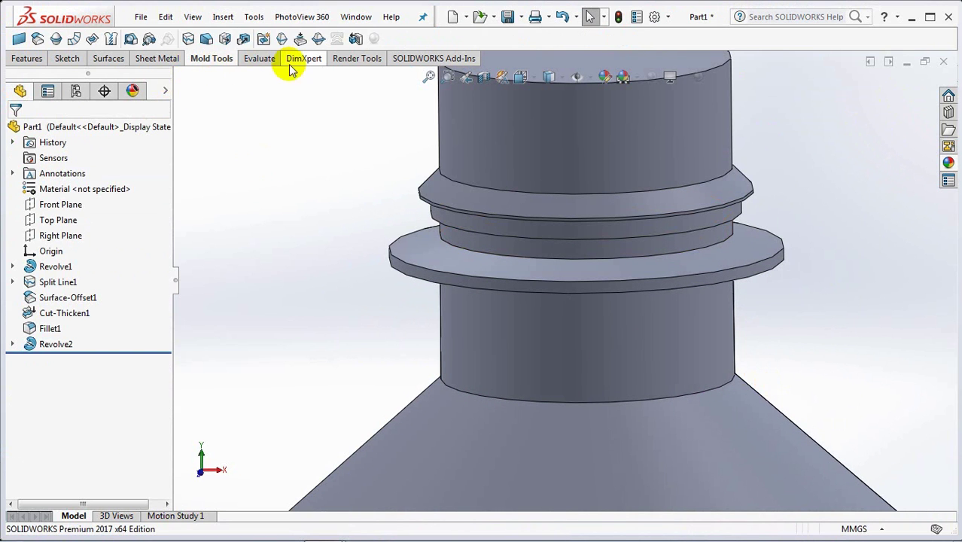
click(224, 39)
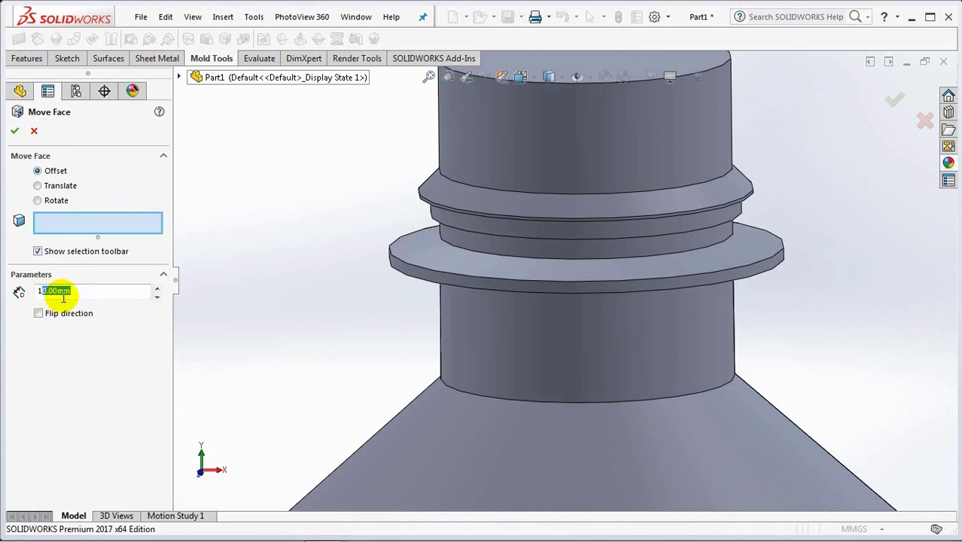
text(1)
click(482, 328)
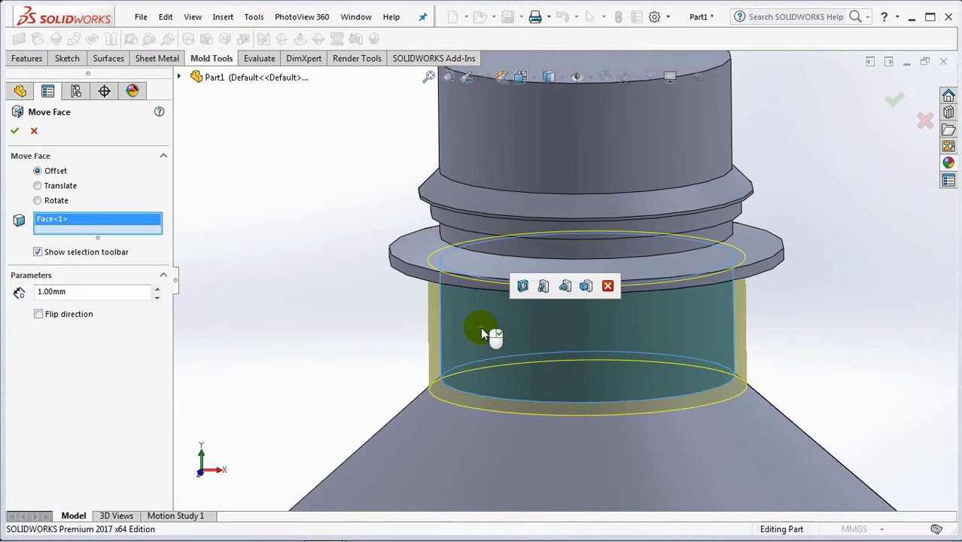
key(Return)
click(27, 59)
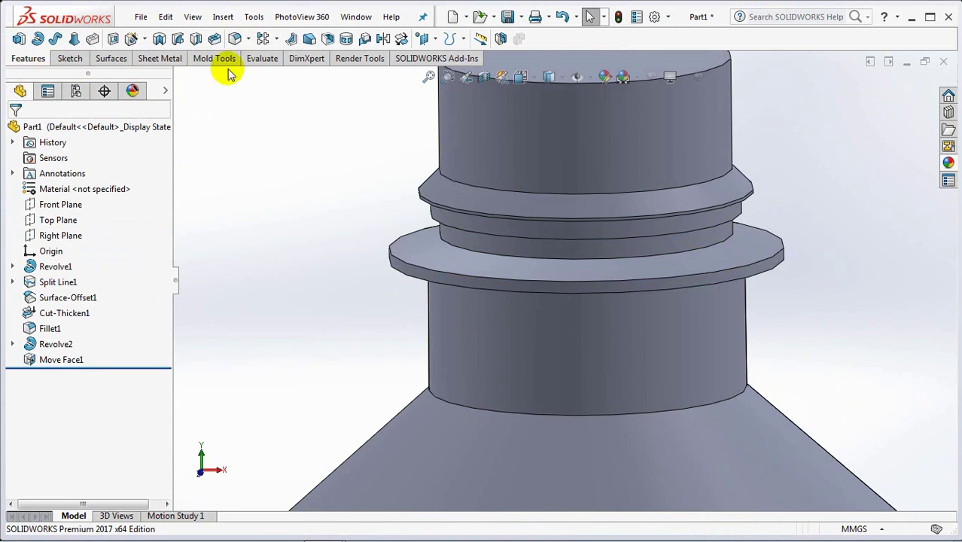
Round the edge where the neck meets the shoulder with a 5 mm fillet
click(234, 39)
click(130, 415)
text(5.00mm)
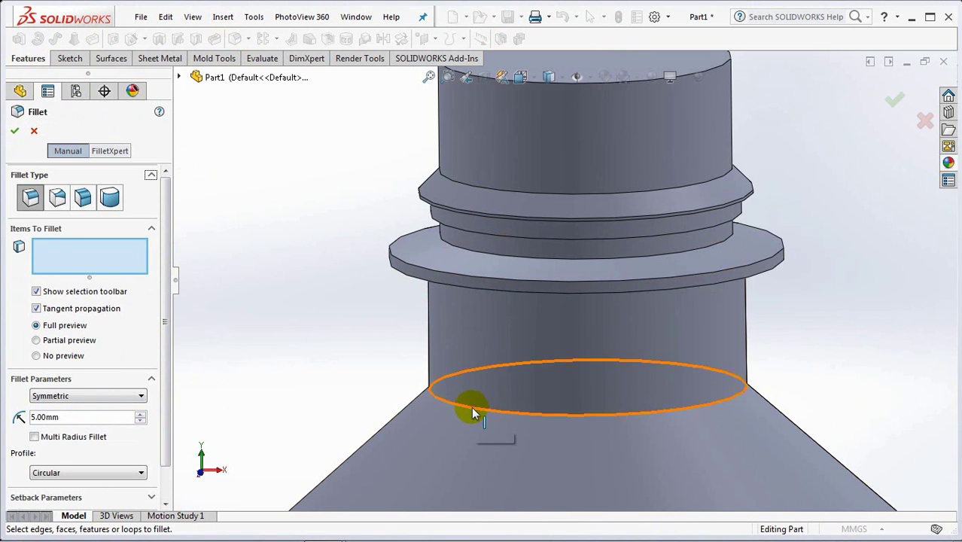
click(471, 407)
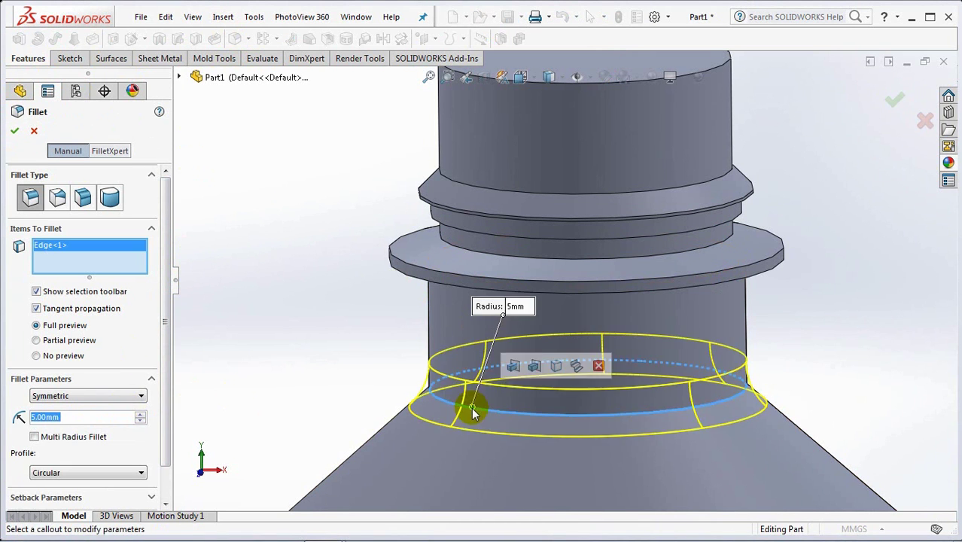
key(Return)
scroll(360, 341, up, 4)
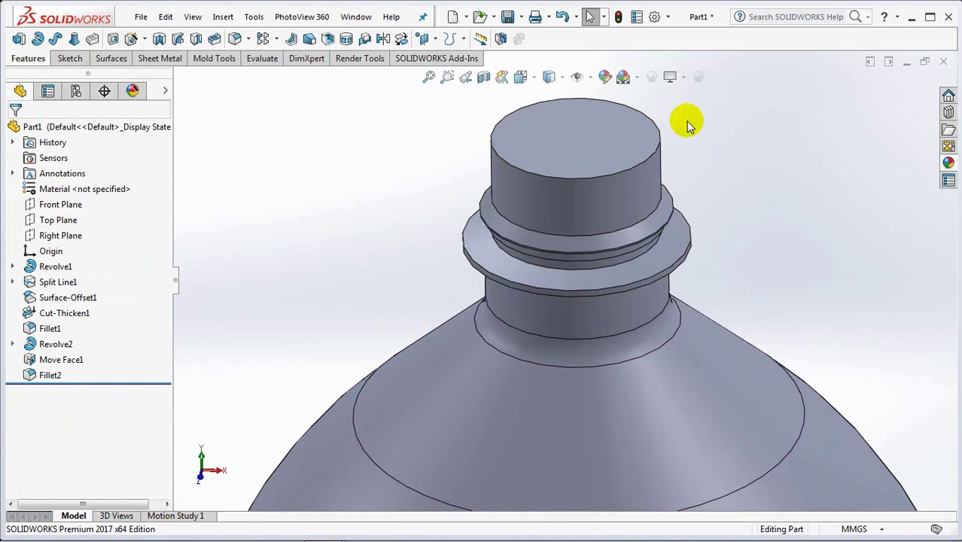
Create Plane1 offset 1.2 mm from the neck's top face
click(427, 38)
click(460, 58)
click(514, 150)
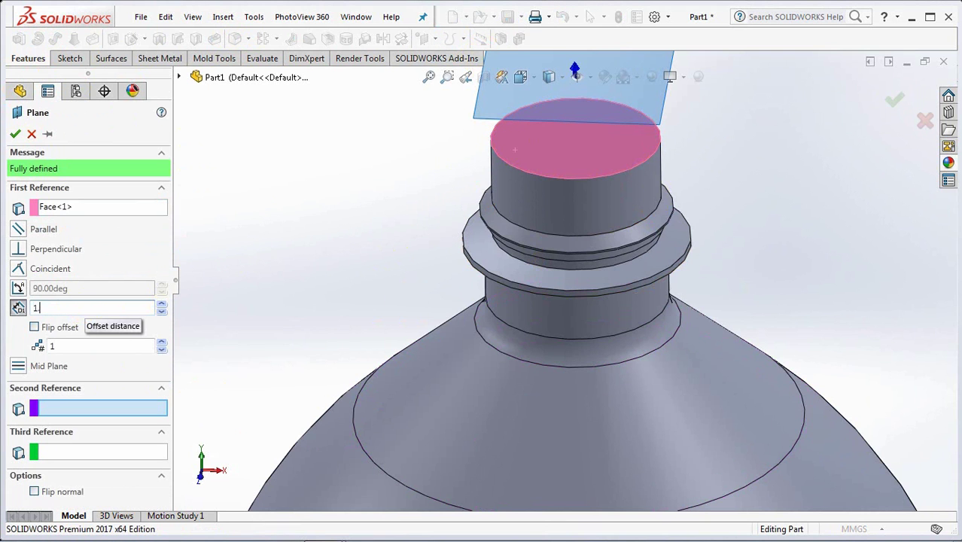
text(1.2)
key(Return)
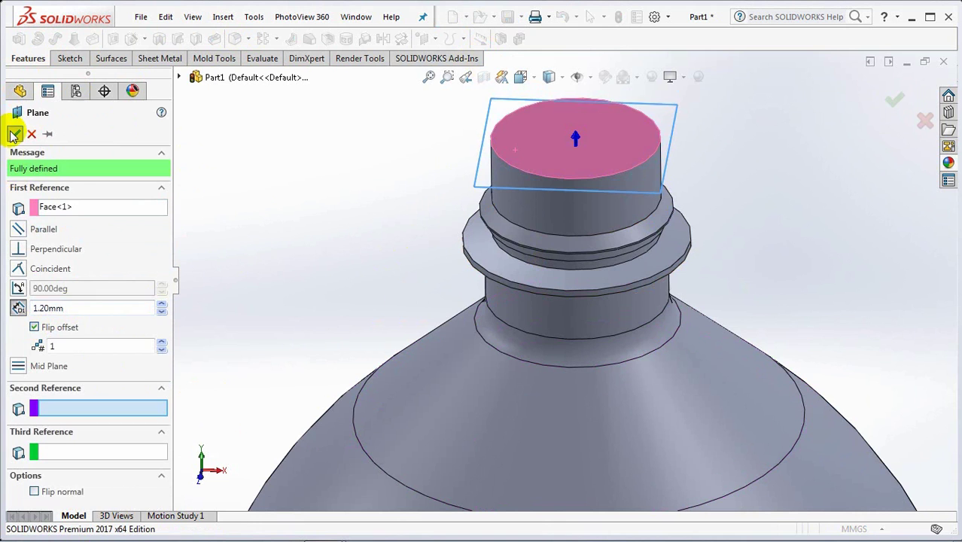
click(15, 133)
On Plane1, sketch a circle offset 1.5 mm inward from the neck's top circular edge
click(463, 42)
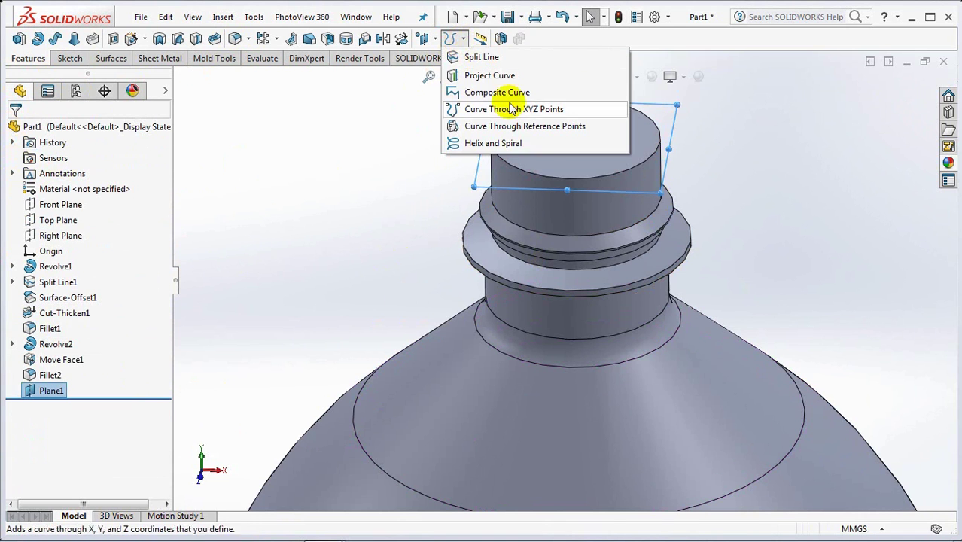
click(545, 144)
mouse_move(544, 144)
middle_down()
mouse_move(545, 166)
mouse_move(494, 112)
middle_up()
scroll(559, 168, up, 3)
click(434, 40)
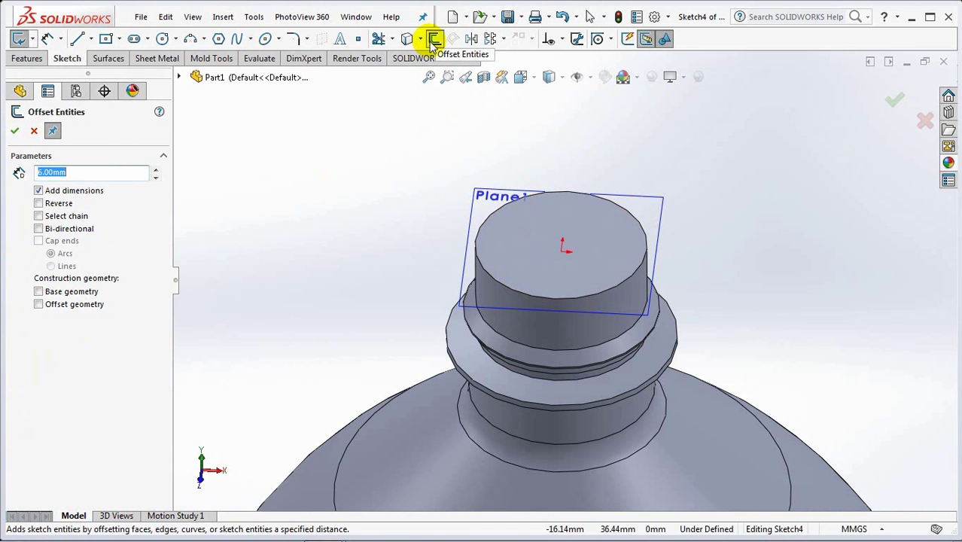
text(1.5)
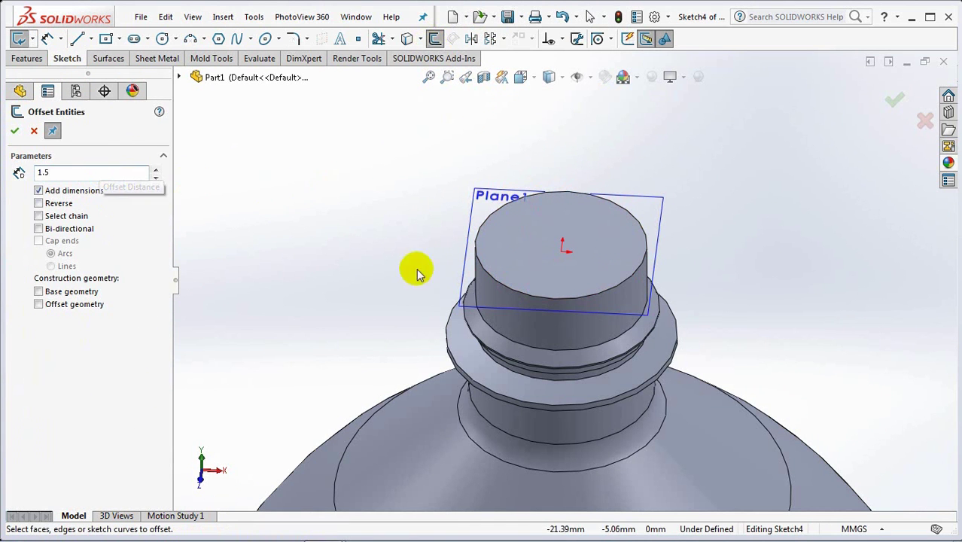
click(517, 293)
click(65, 228)
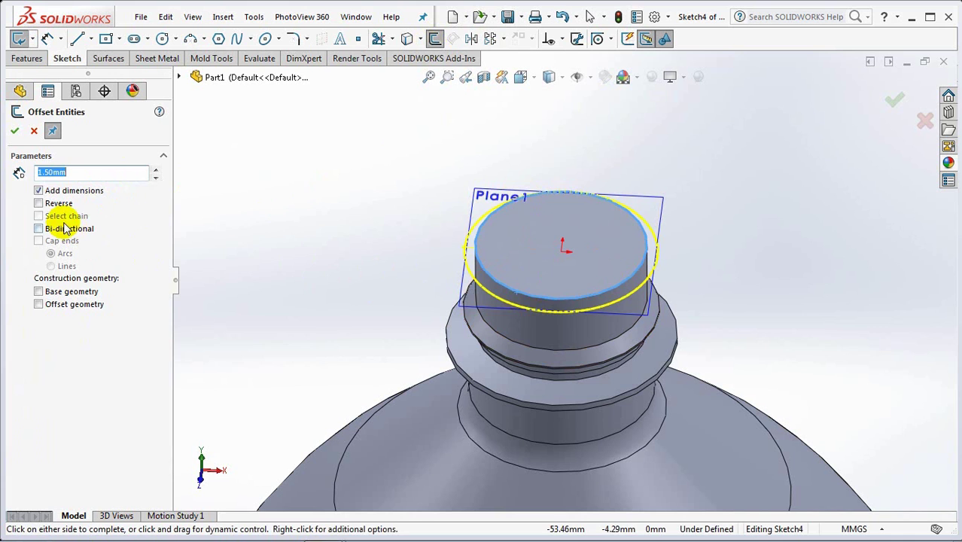
click(15, 131)
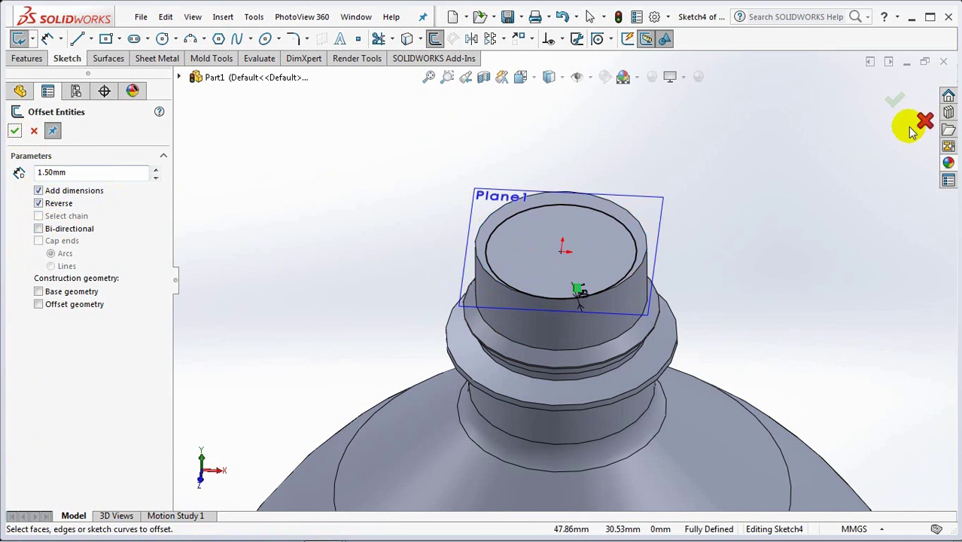
Switch the helix to variable pitch, running from the top downward with a 0° start angle
click(893, 100)
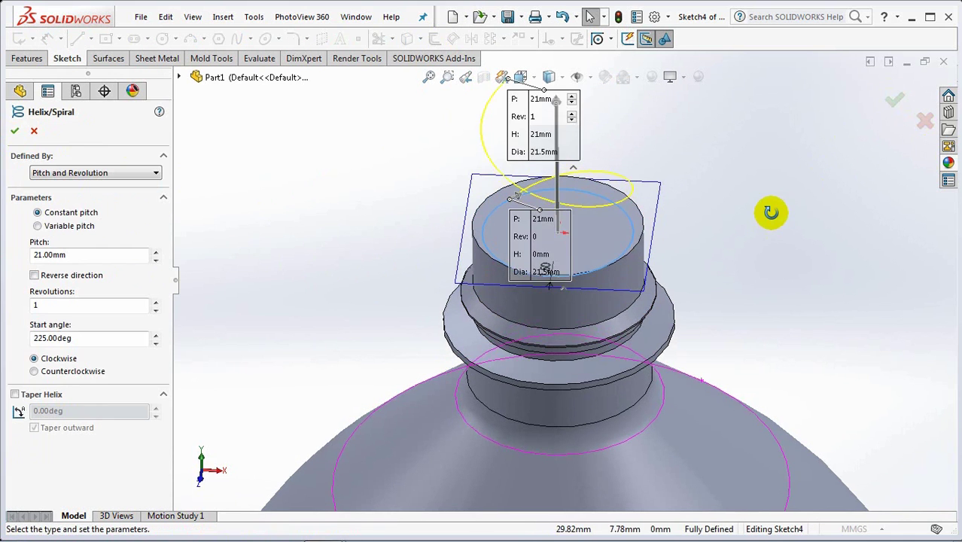
click(38, 226)
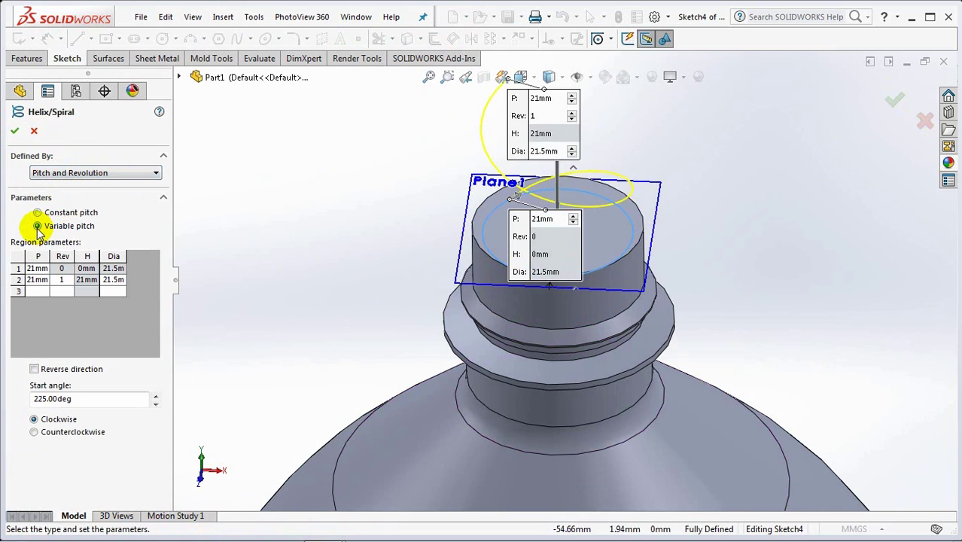
click(34, 369)
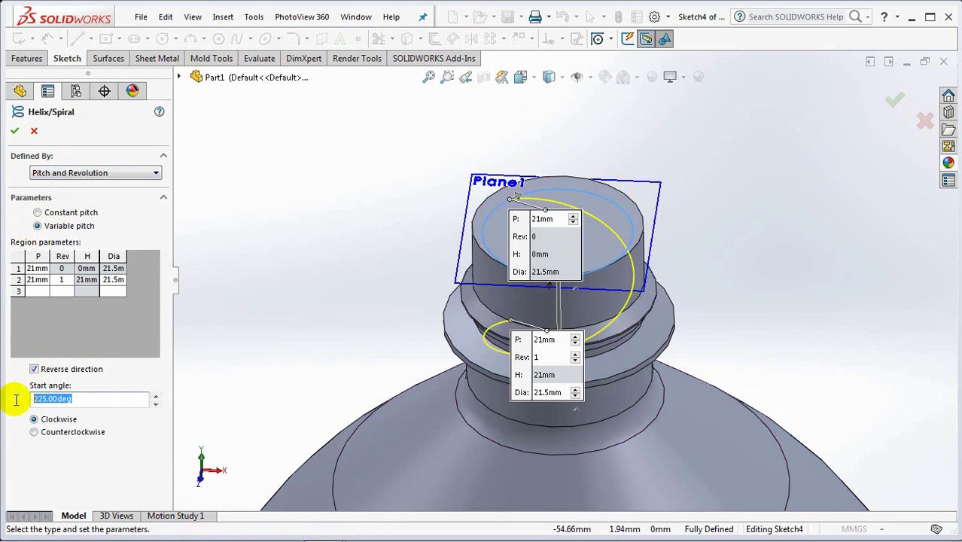
key(Tab)
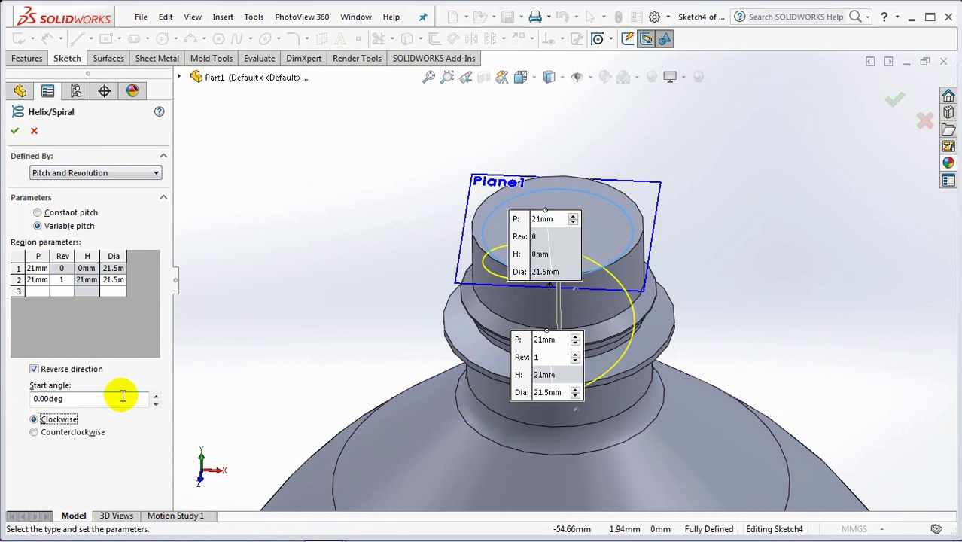
middle_drag(338, 296, 366, 253)
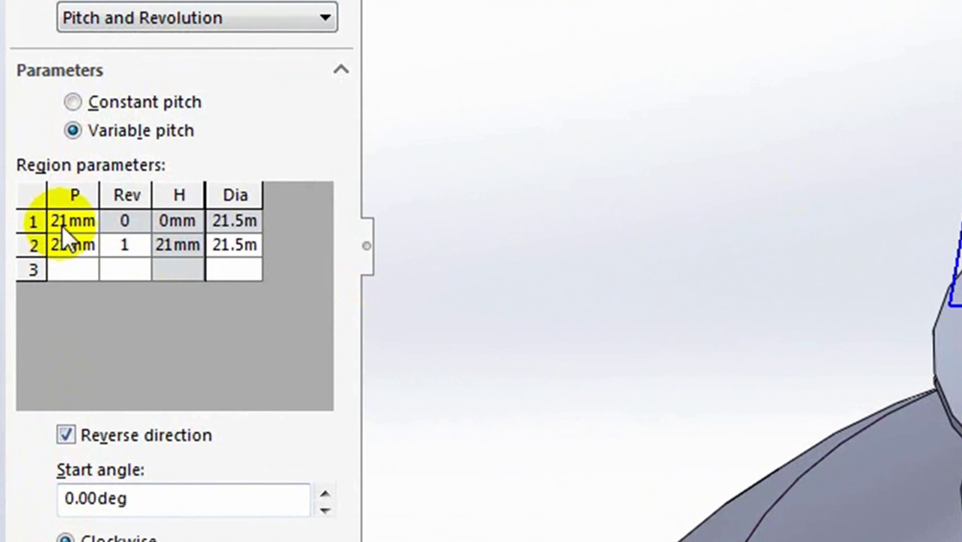
Enter pitch 2.5 for regions 1 and 2, with 0.15 revolutions and 24.5 diameter
click(55, 235)
text(2.5)
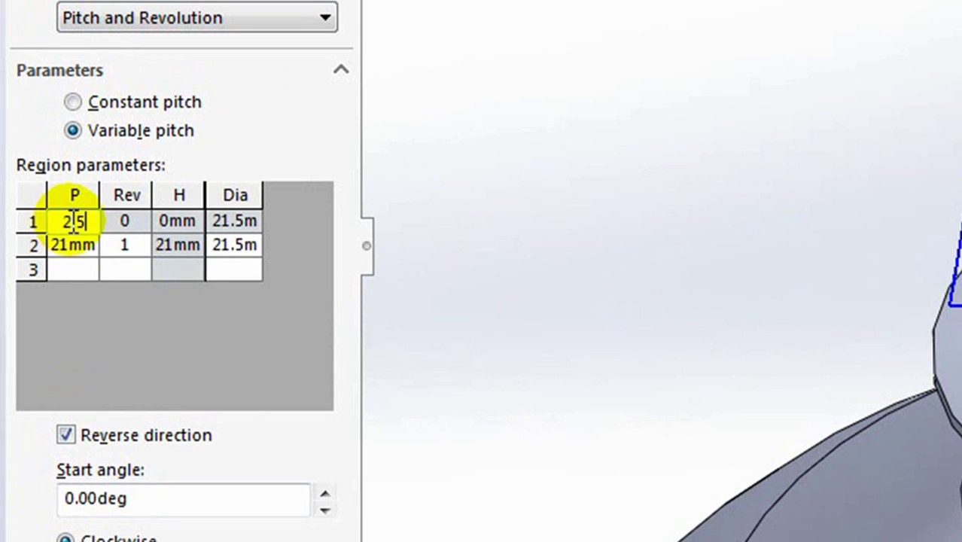
click(125, 219)
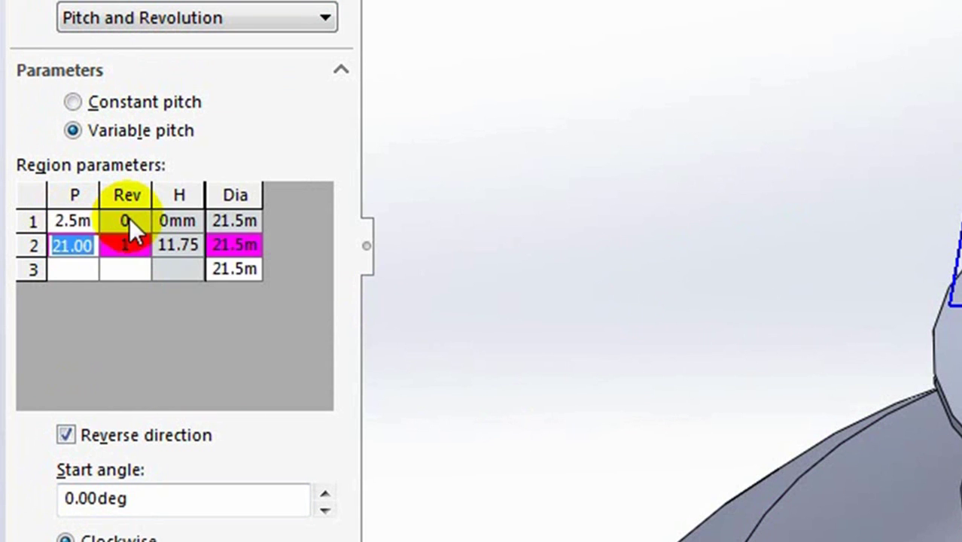
click(85, 245)
text(2)
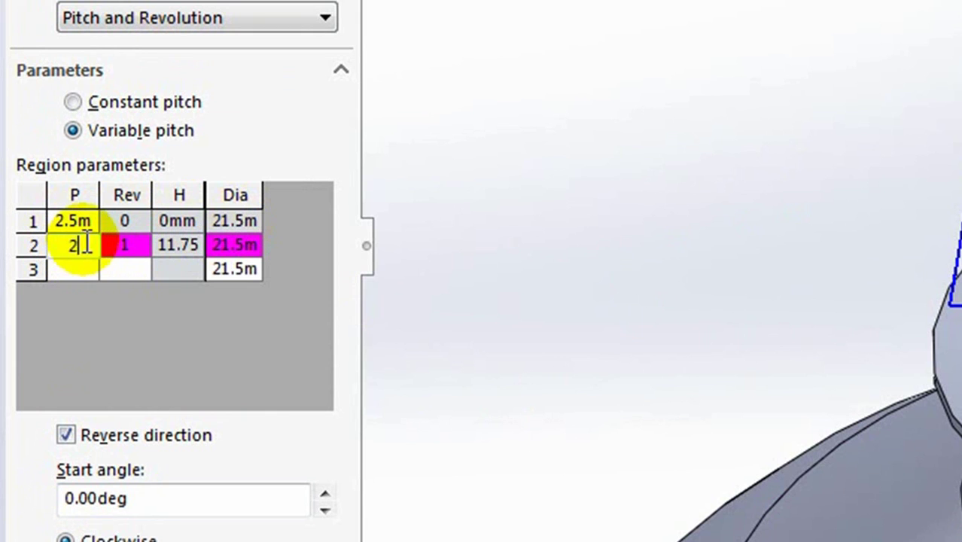
text(.5)
click(125, 244)
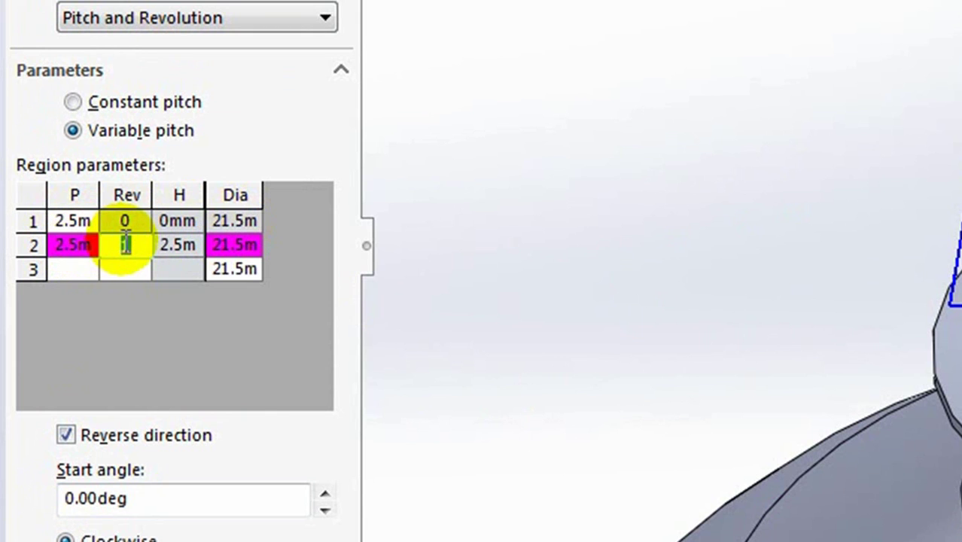
text(0.15)
click(234, 243)
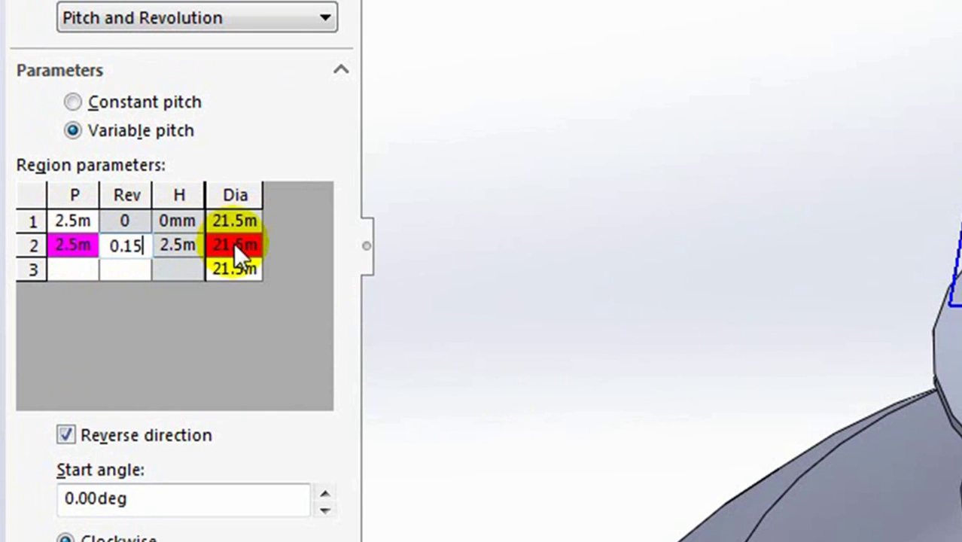
text(24.)
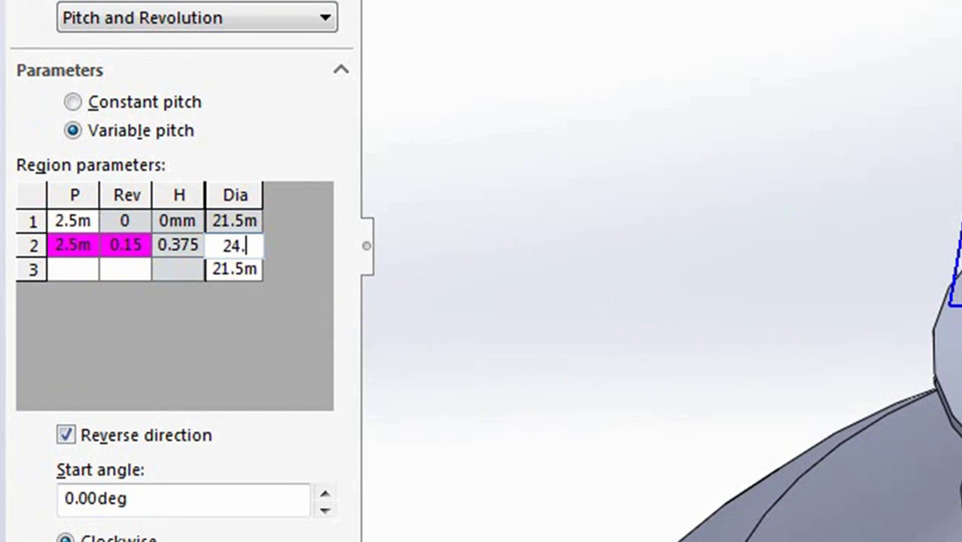
click(62, 269)
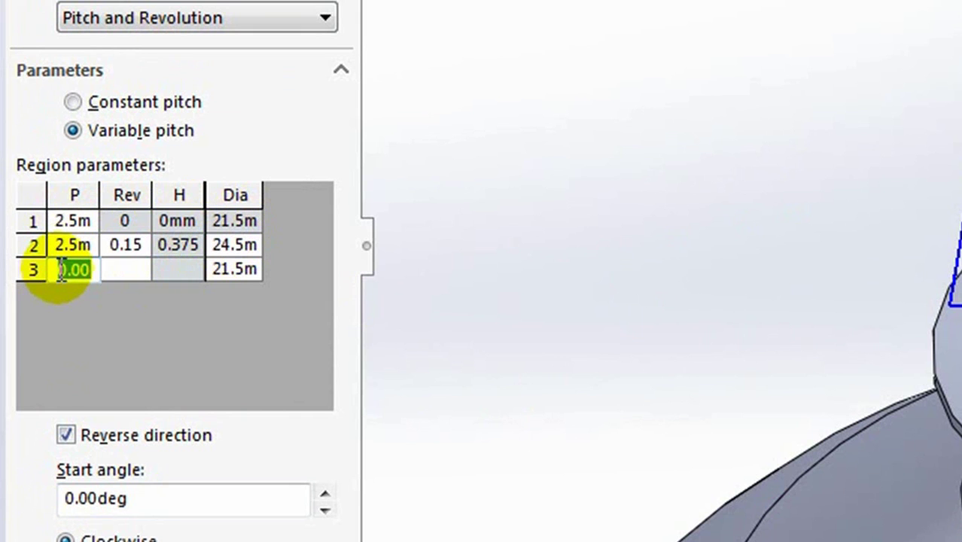
Fill the third region (pitch 2.5, 1.85 revolutions, 24.5 diameter) and the fourth region's values
text(2.5)
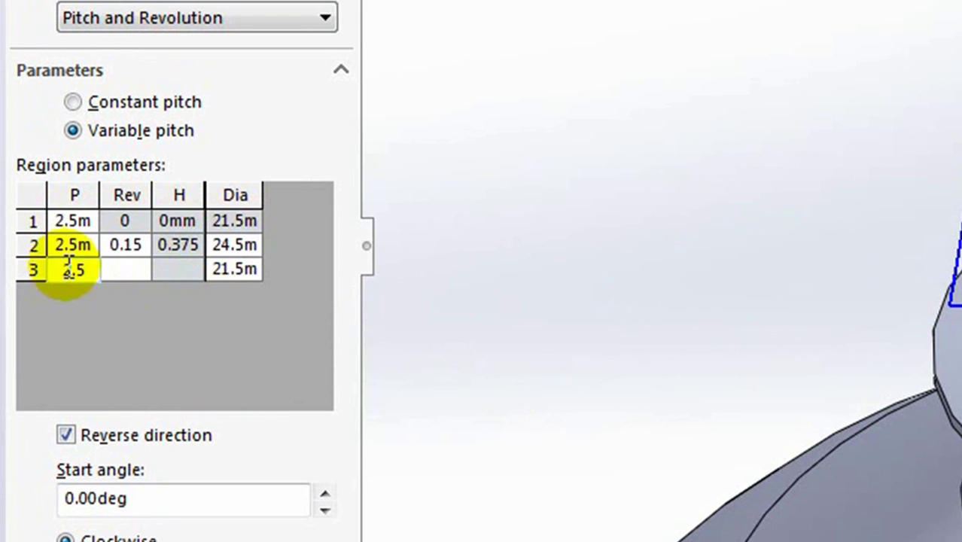
click(134, 269)
text(1)
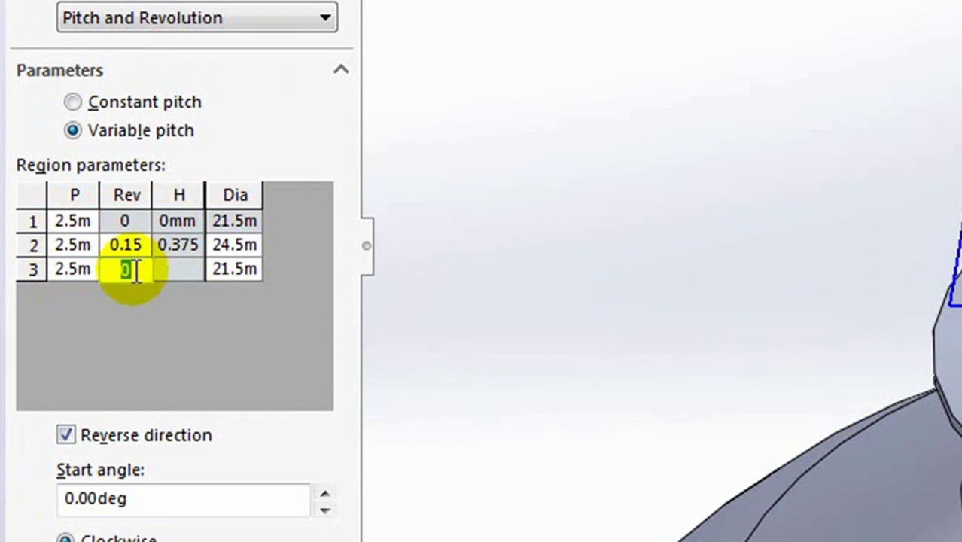
text(.85)
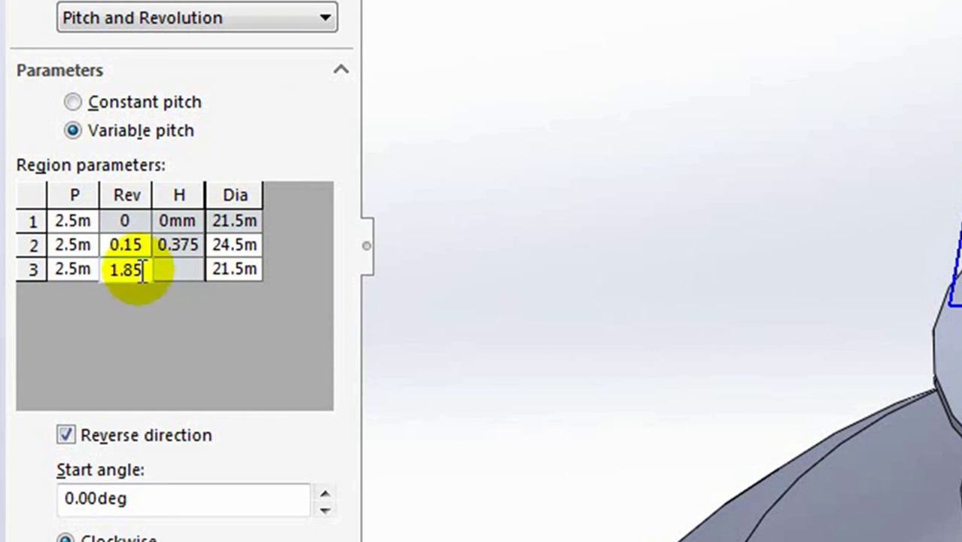
click(239, 268)
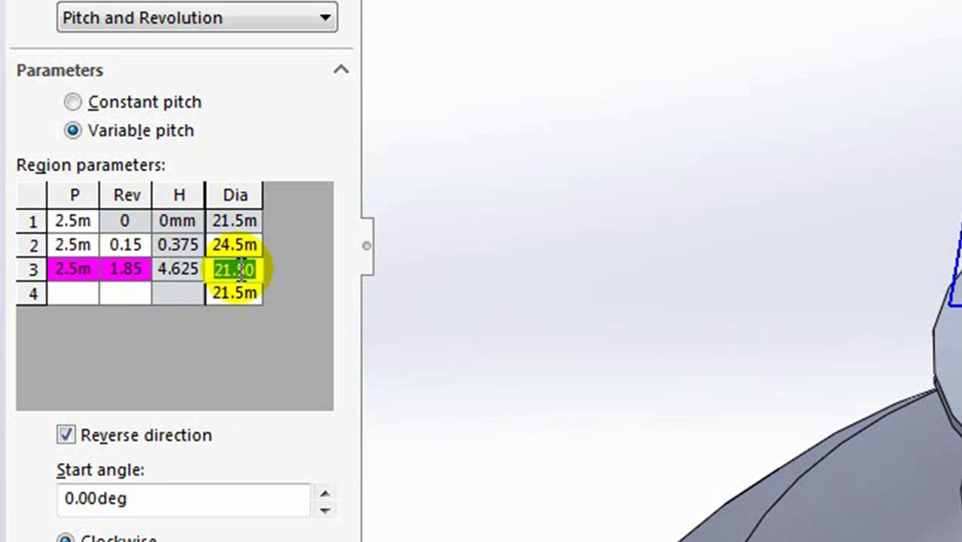
text(24.5)
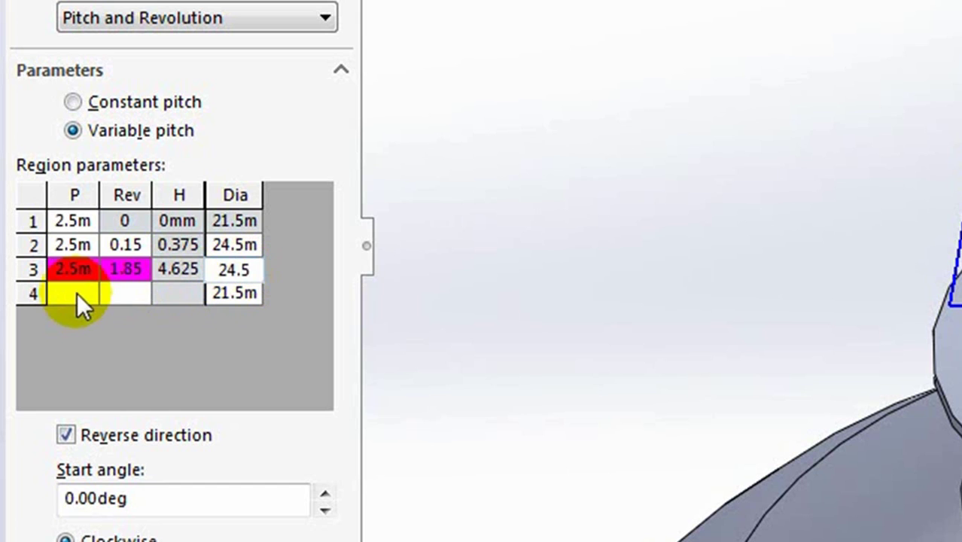
click(73, 293)
text(2.5m)
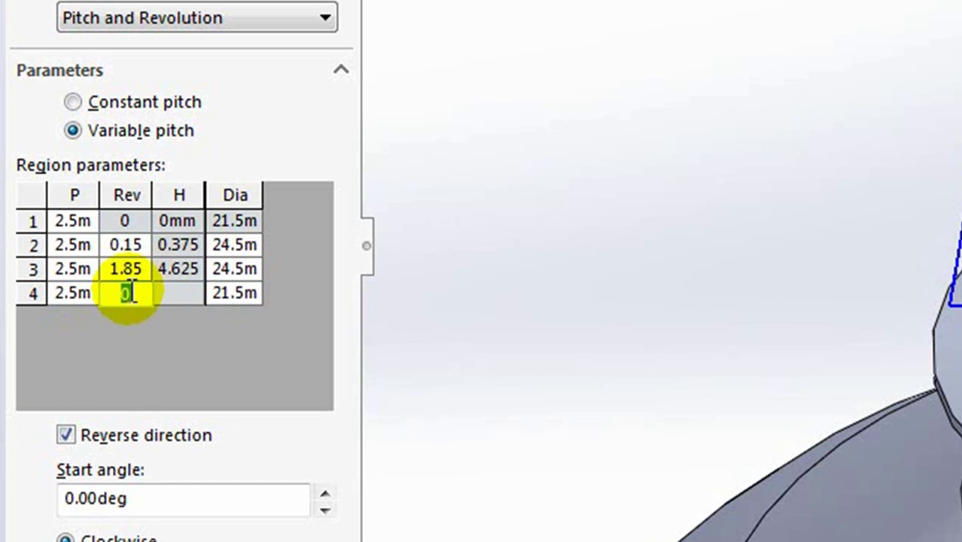
text(1.9)
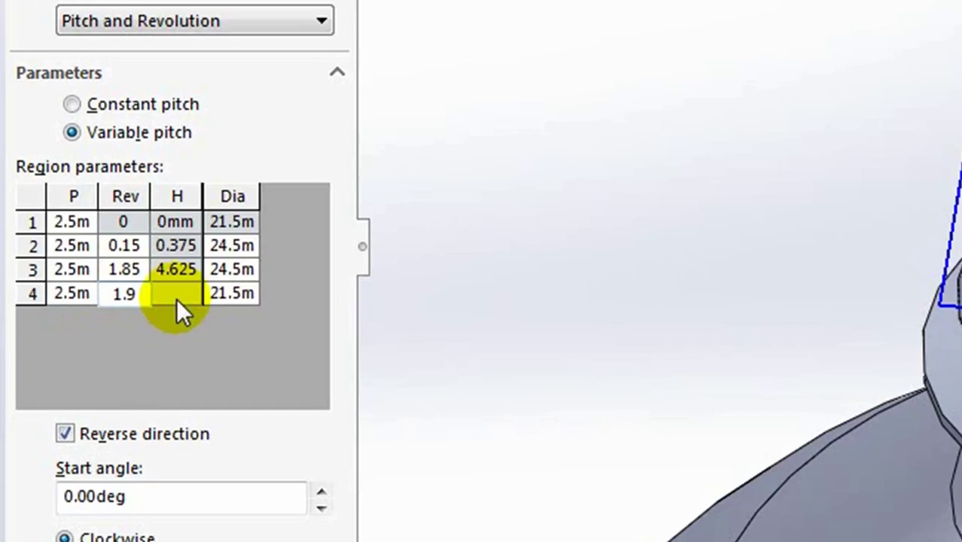
click(176, 298)
text(4.75m)
middle_drag(372, 290, 361, 300)
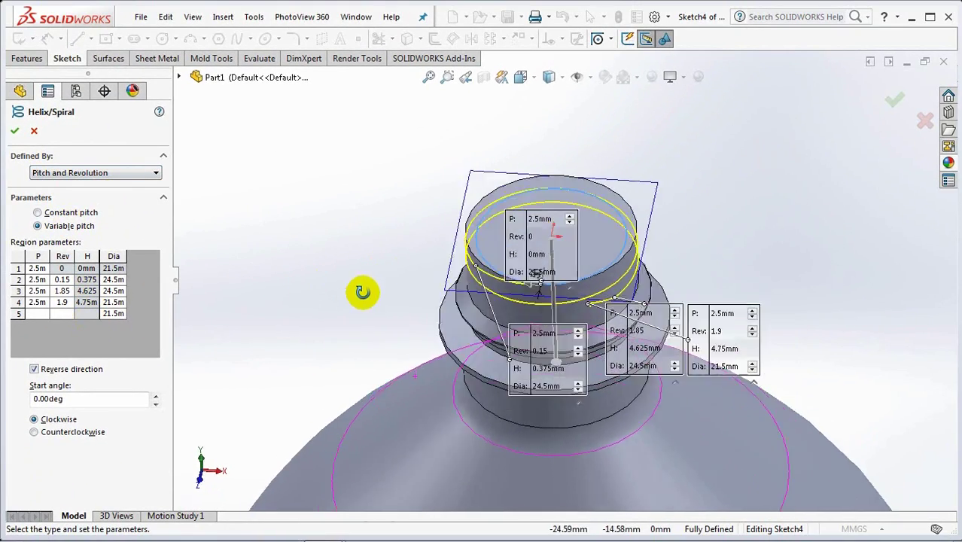
Create the helix, then start a new sketch on the Front Plane, viewed normal to it
click(14, 130)
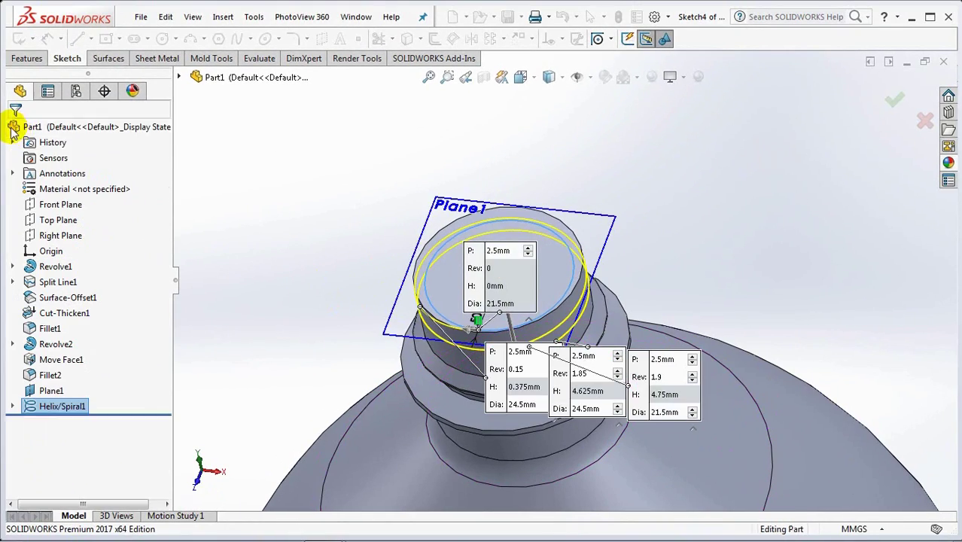
click(271, 231)
middle_drag(279, 254, 269, 221)
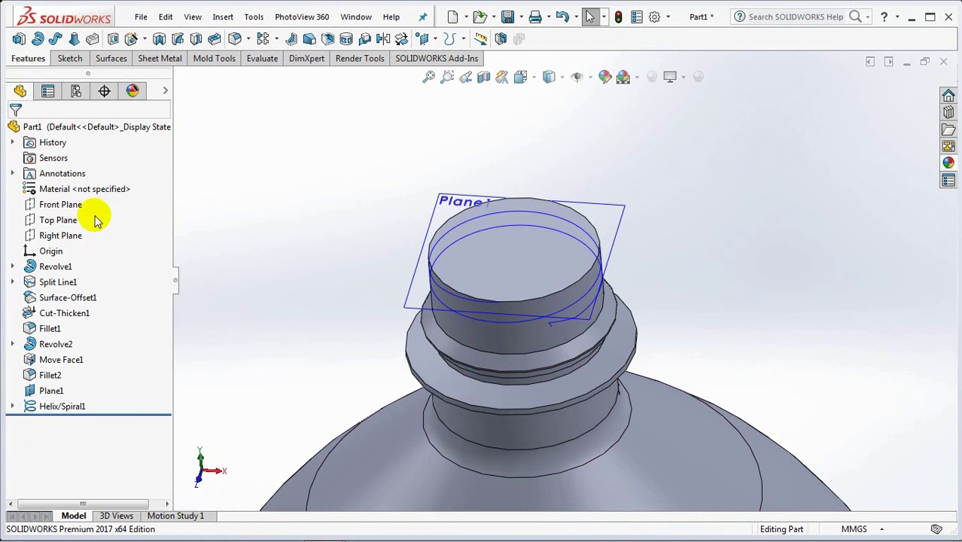
click(71, 205)
click(148, 188)
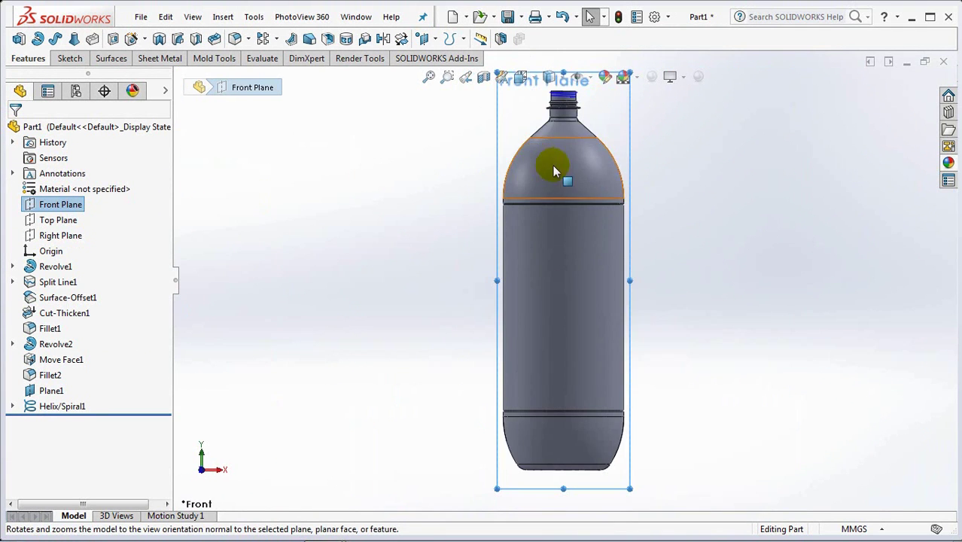
scroll(575, 229, down, 10)
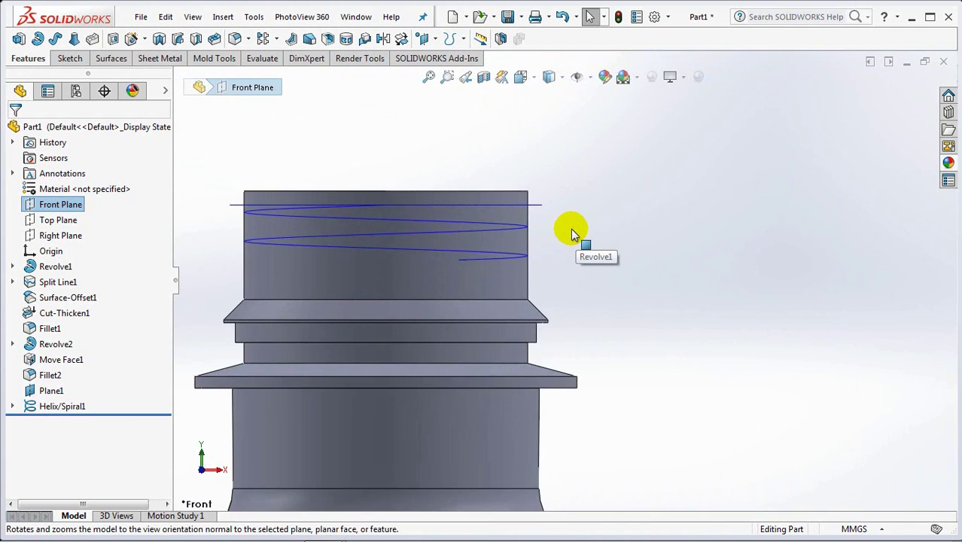
click(28, 204)
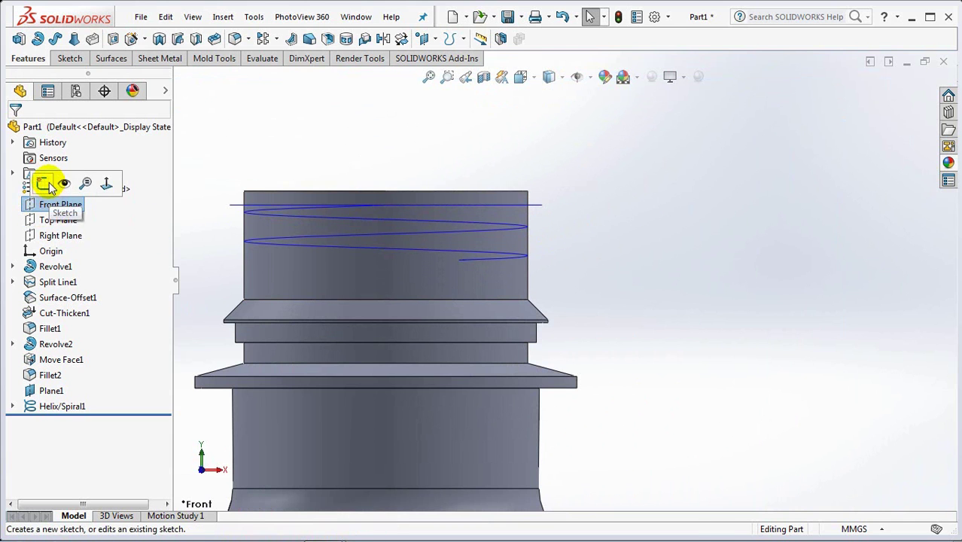
click(45, 184)
scroll(545, 218, down, 3)
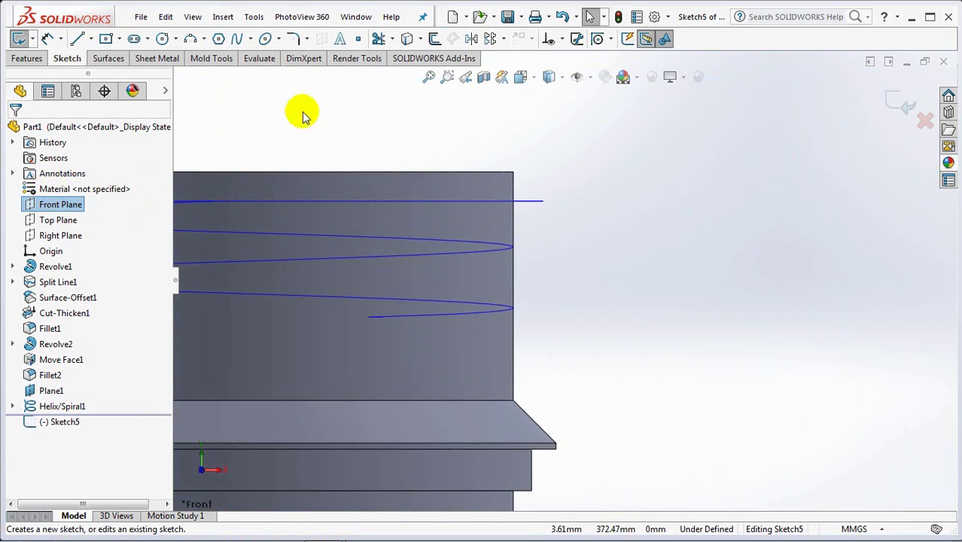
Draw a closed four-sided line profile at the helix tip against the neck edge
click(76, 39)
scroll(520, 245, down, 1)
click(515, 247)
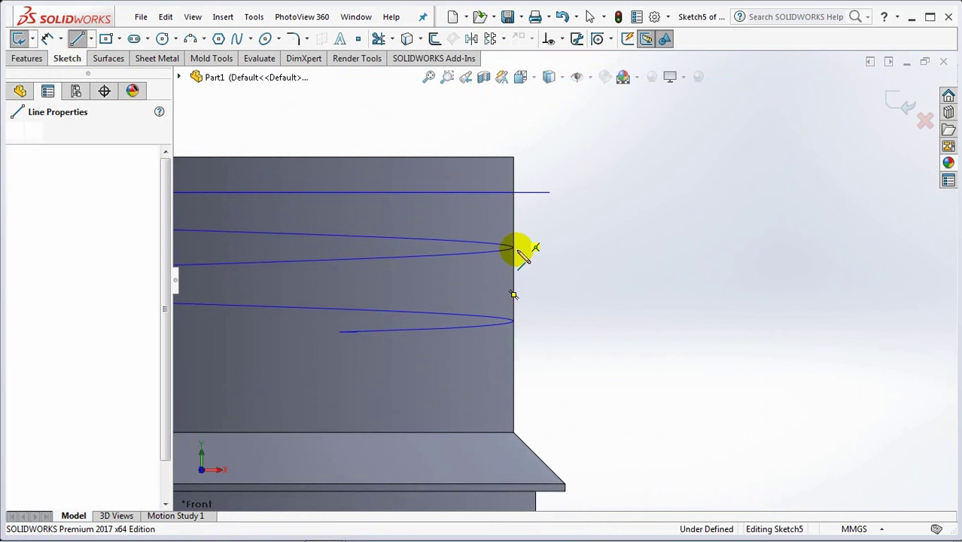
click(514, 270)
scroll(572, 265, down, 2)
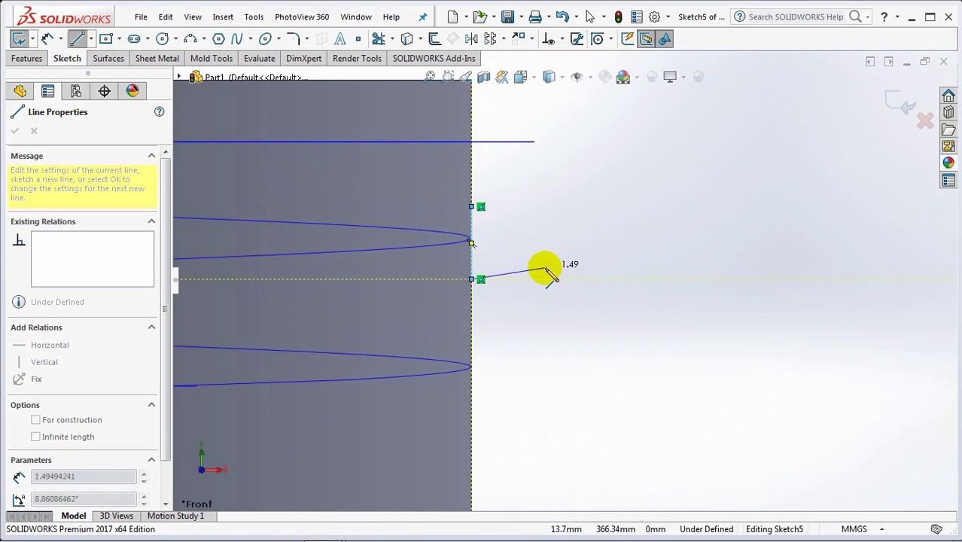
click(556, 266)
click(545, 228)
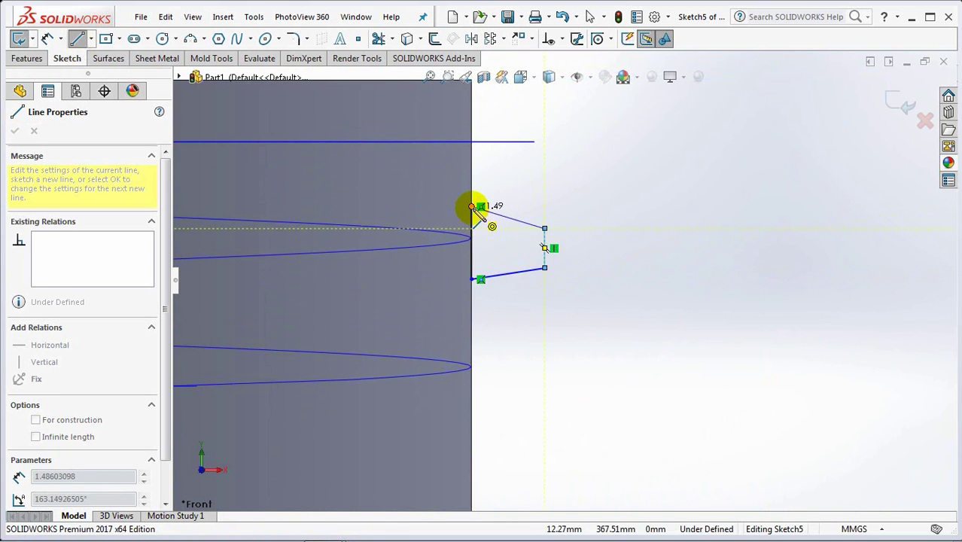
click(473, 208)
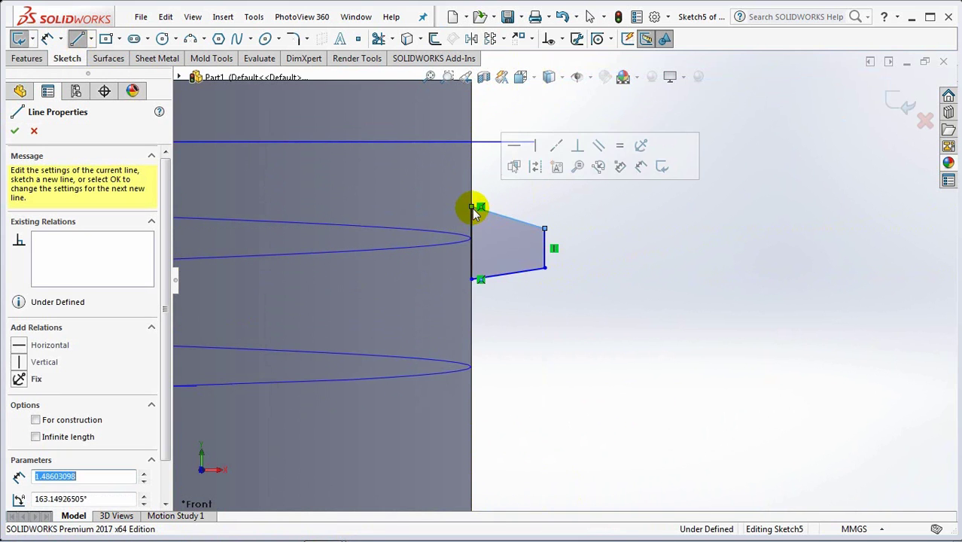
right_click(611, 233)
click(647, 239)
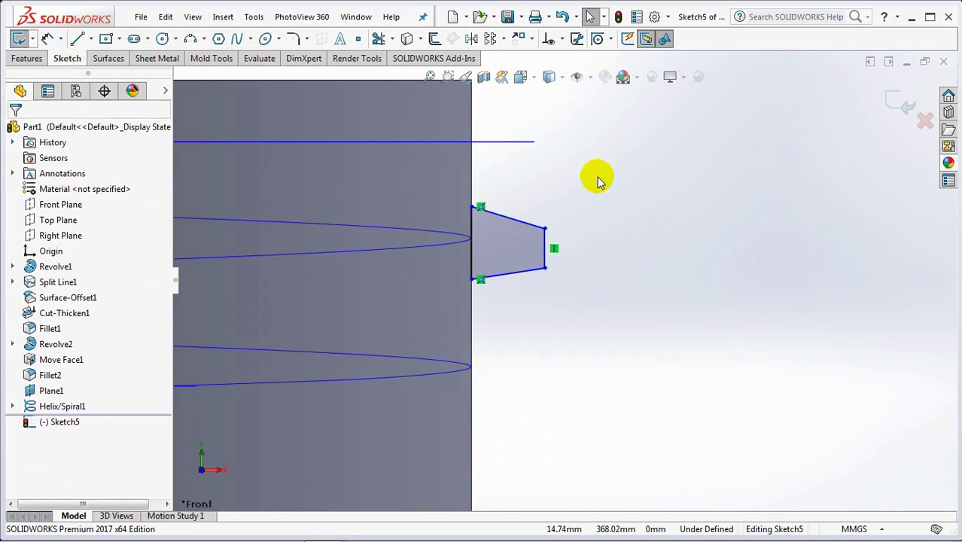
Make the top and bottom slanted lines of the profile equal
click(562, 42)
click(623, 75)
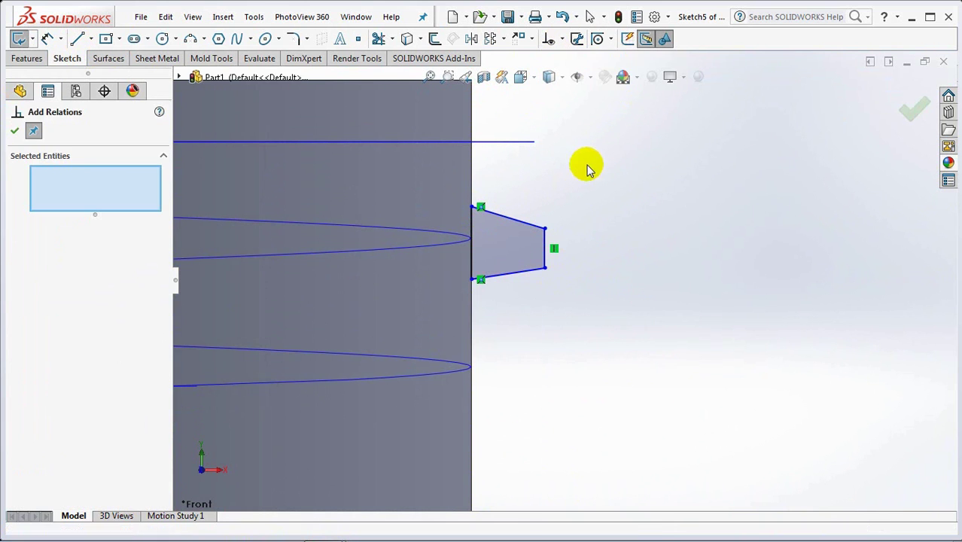
click(533, 225)
click(531, 269)
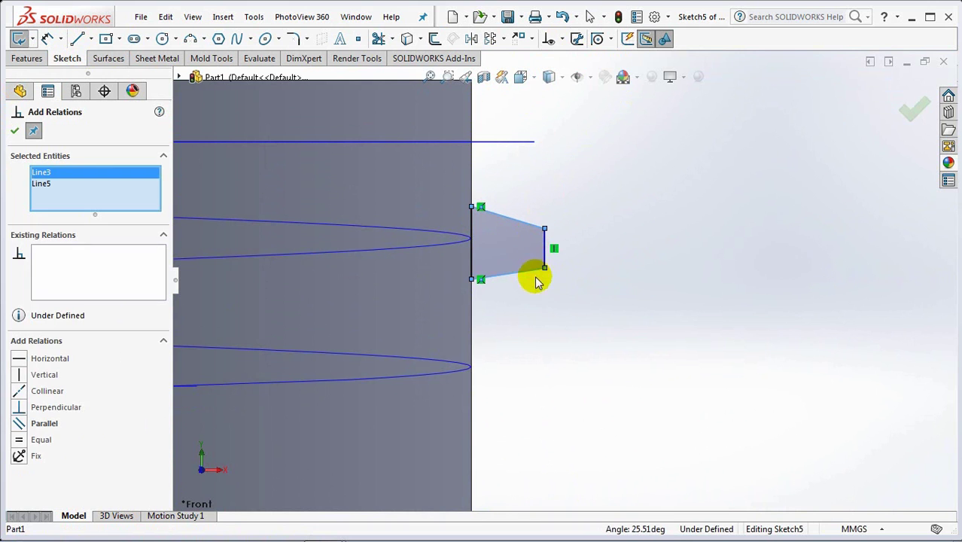
click(19, 440)
Dimension a 30° angle between the two slanted lines
click(47, 38)
scroll(522, 276, down, 3)
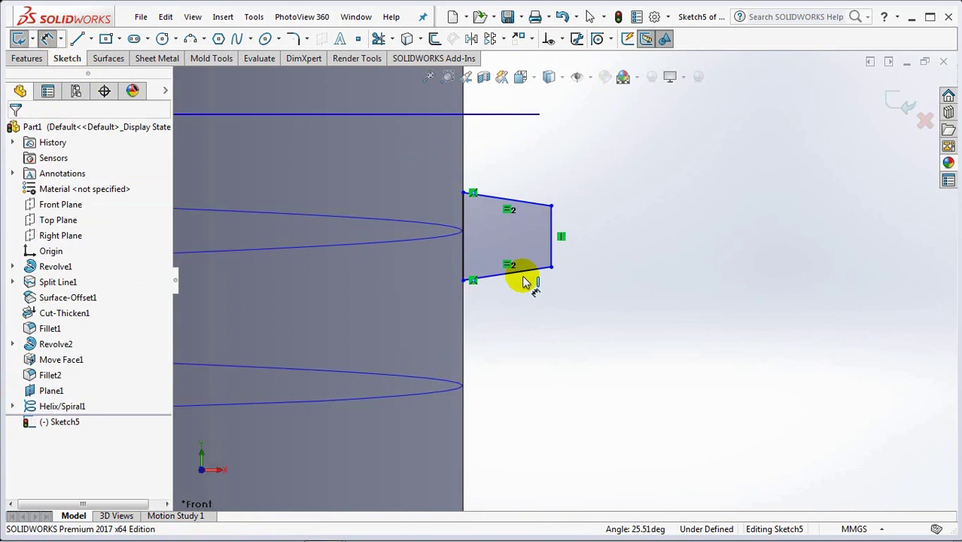
click(533, 270)
click(546, 167)
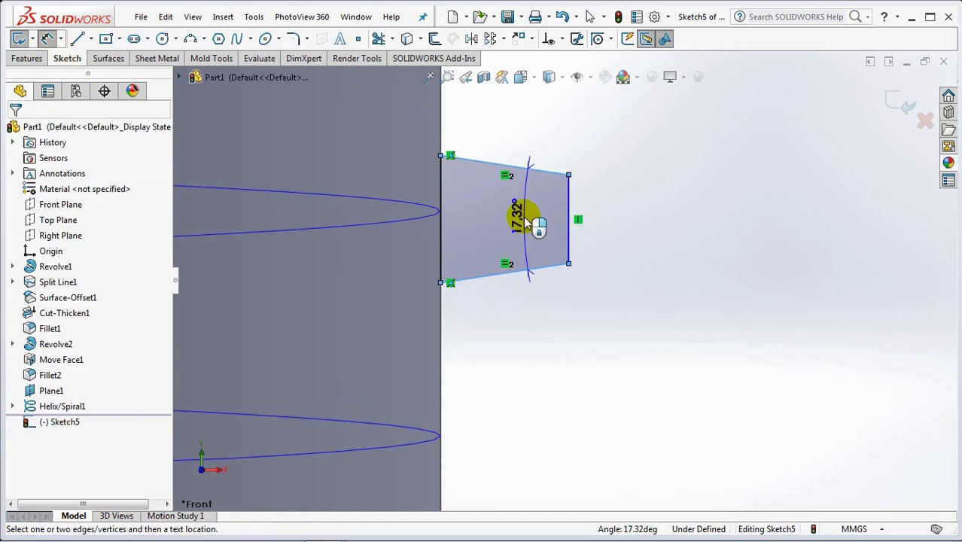
click(523, 220)
text(30)
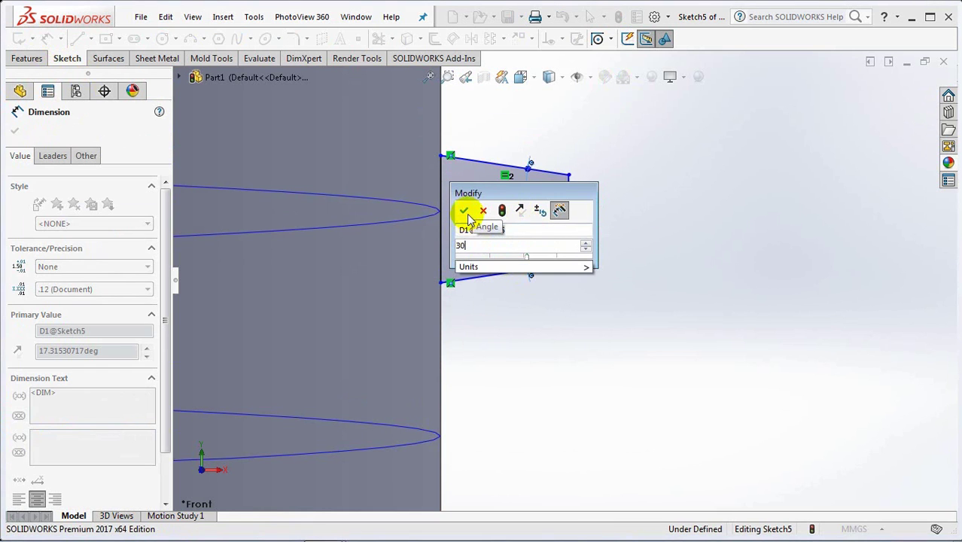
click(464, 210)
Dimension the inner vertical edge to 1.50 and the profile width to 1.50
click(444, 252)
click(397, 242)
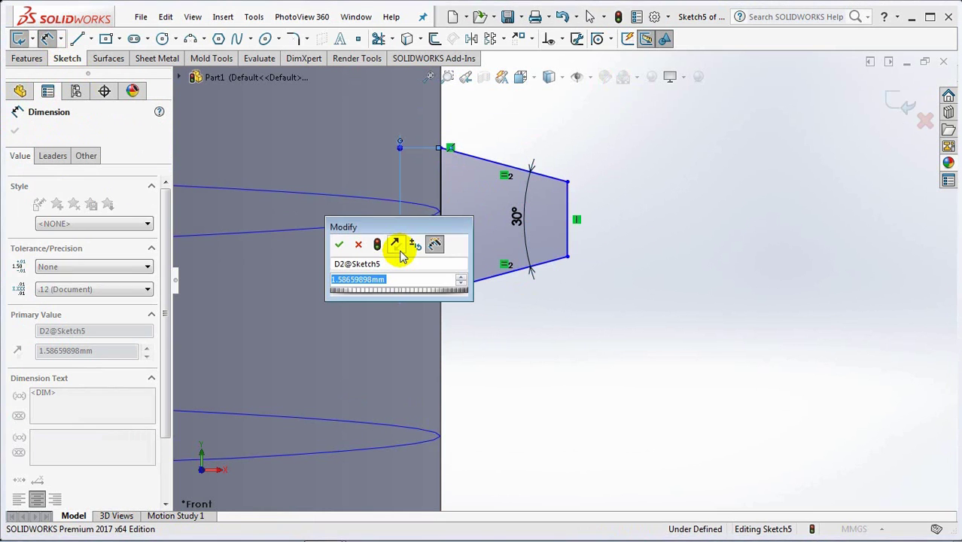
text(1.5)
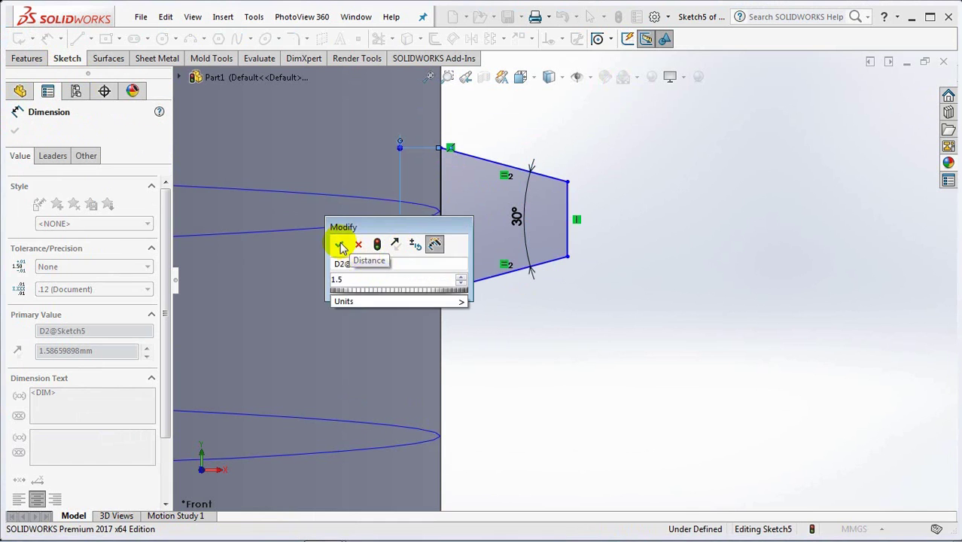
click(338, 244)
click(568, 239)
click(436, 254)
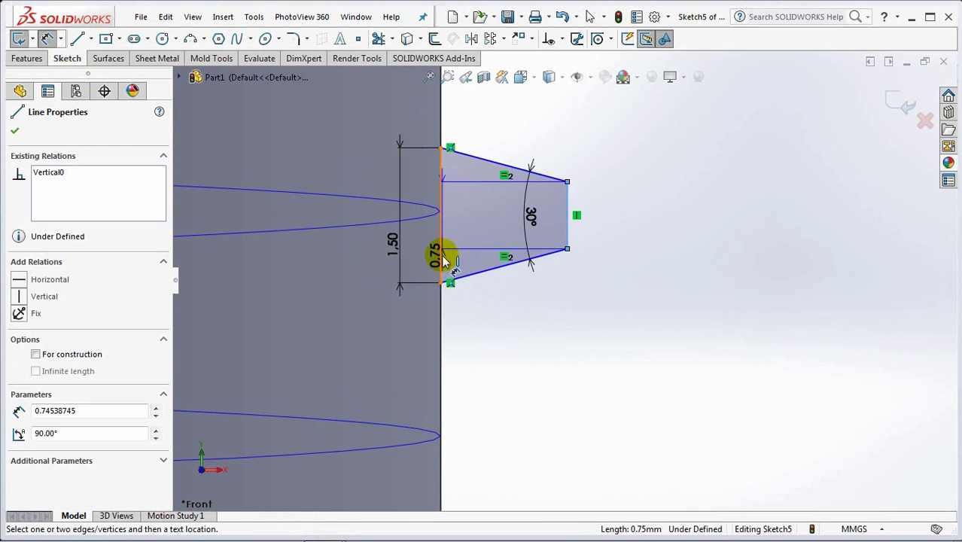
click(515, 331)
text(1.5)
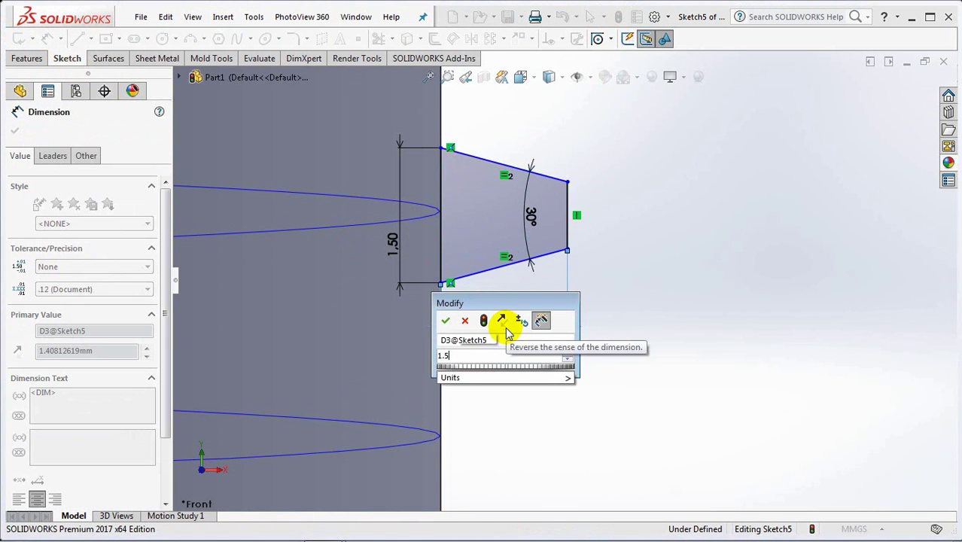
click(445, 321)
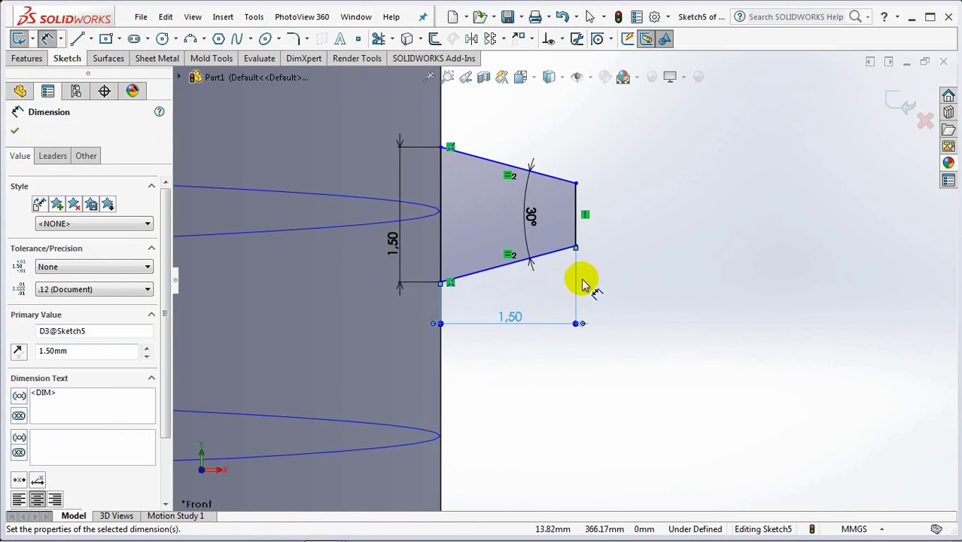
click(45, 38)
click(272, 245)
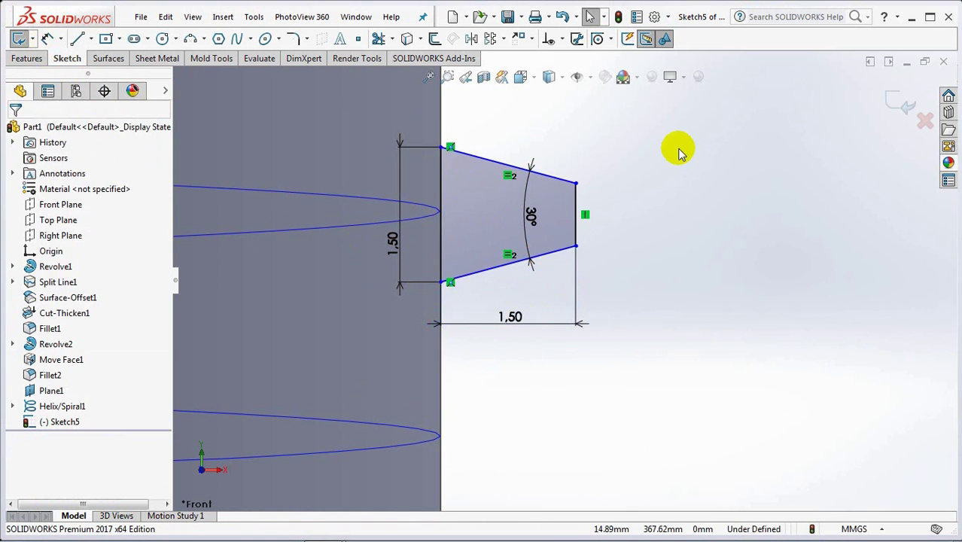
Draw a horizontal centerline across the profile with its left end snapped to the spline tip
click(90, 39)
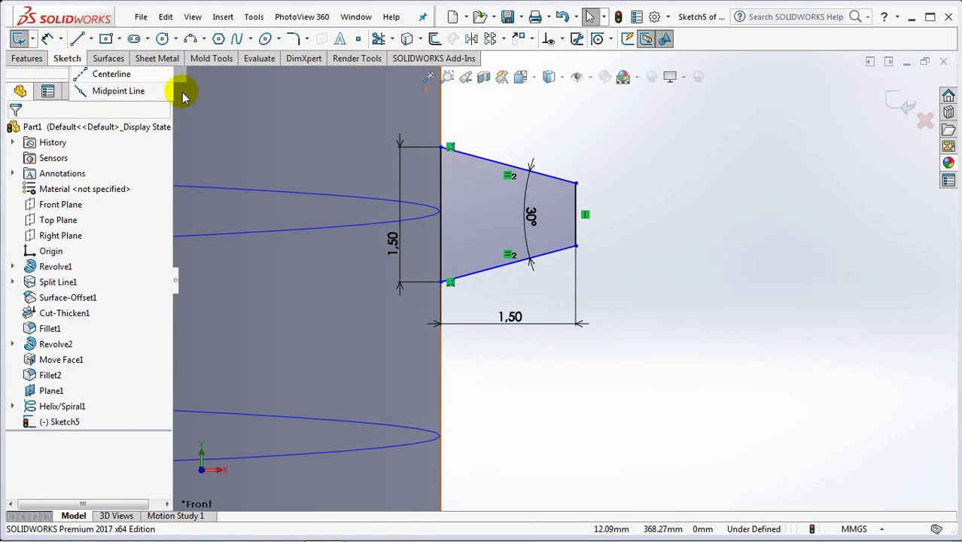
click(112, 73)
click(441, 214)
click(576, 215)
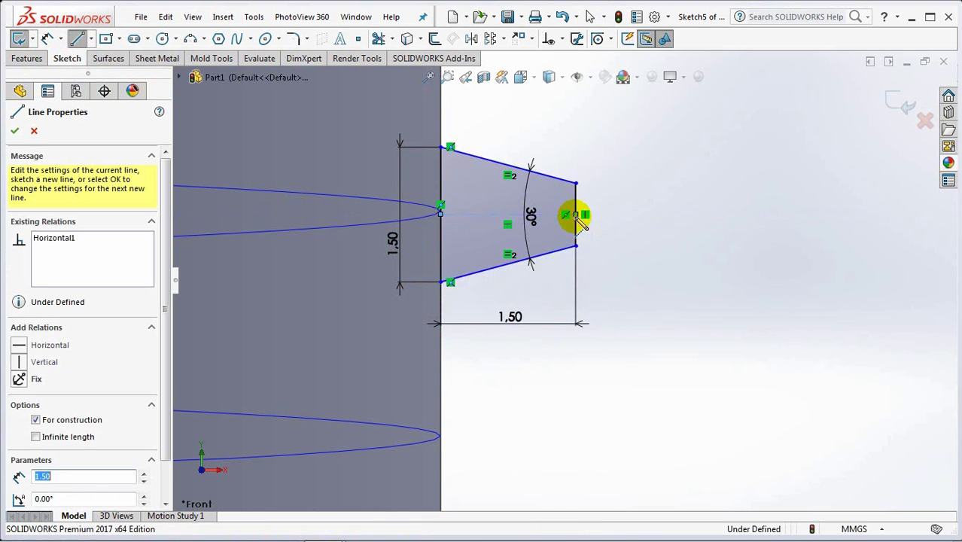
right_click(581, 220)
click(615, 227)
scroll(457, 207, down, 5)
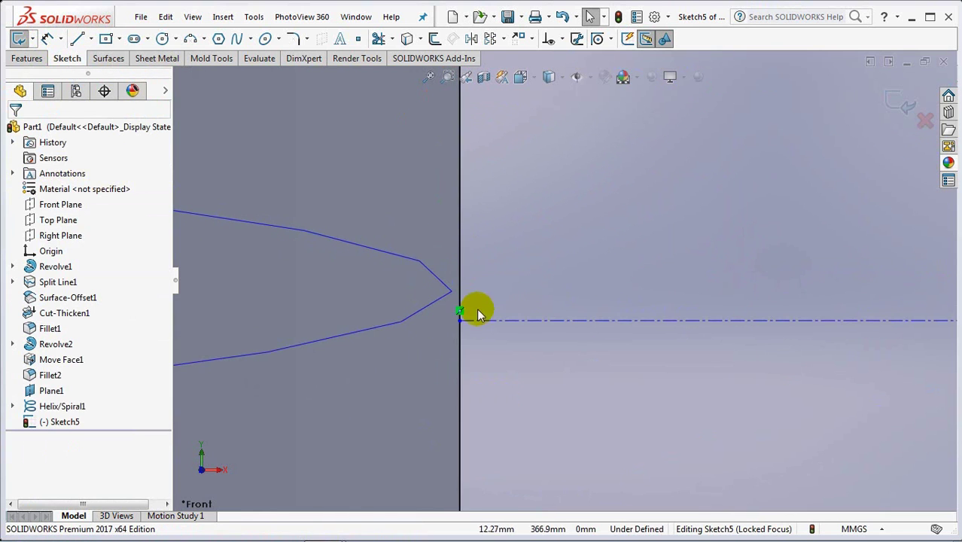
drag(458, 319, 457, 291)
scroll(549, 339, up, 3)
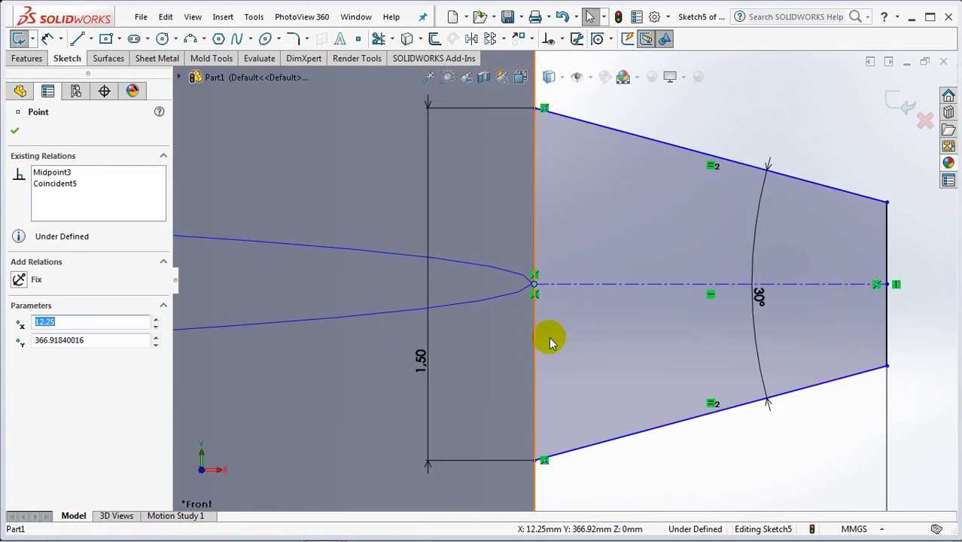
scroll(549, 342, up, 3)
scroll(550, 342, up, 2)
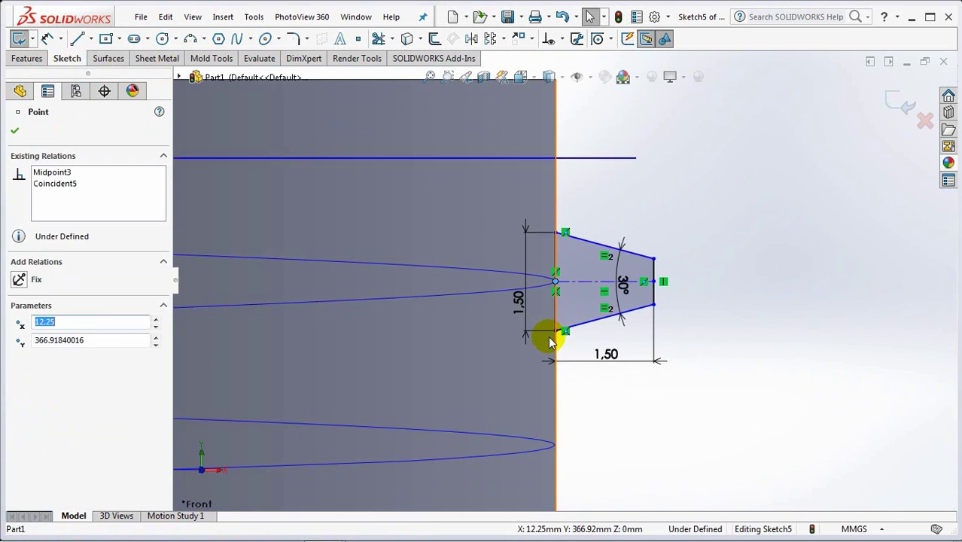
Dimension the centerline 1.9 from the line above it
click(47, 41)
click(580, 280)
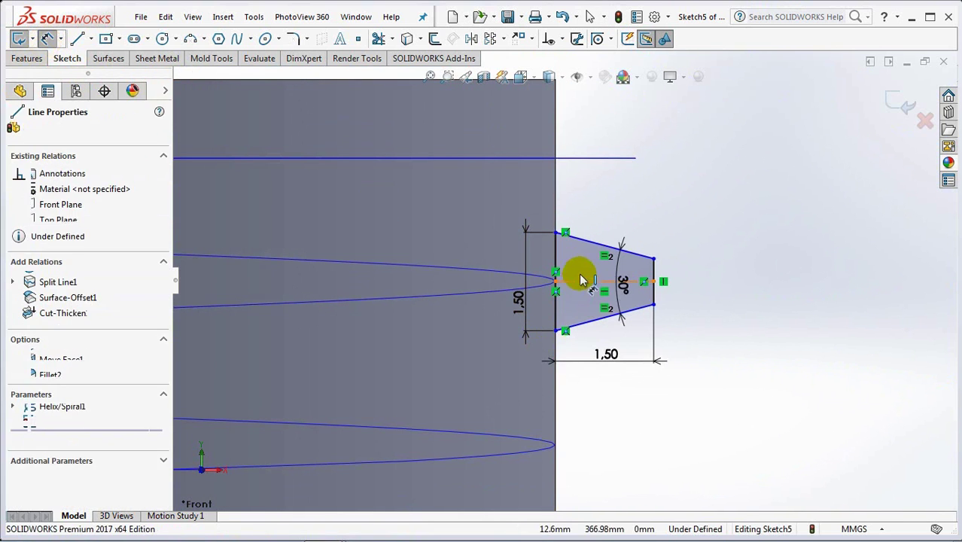
click(646, 199)
click(720, 220)
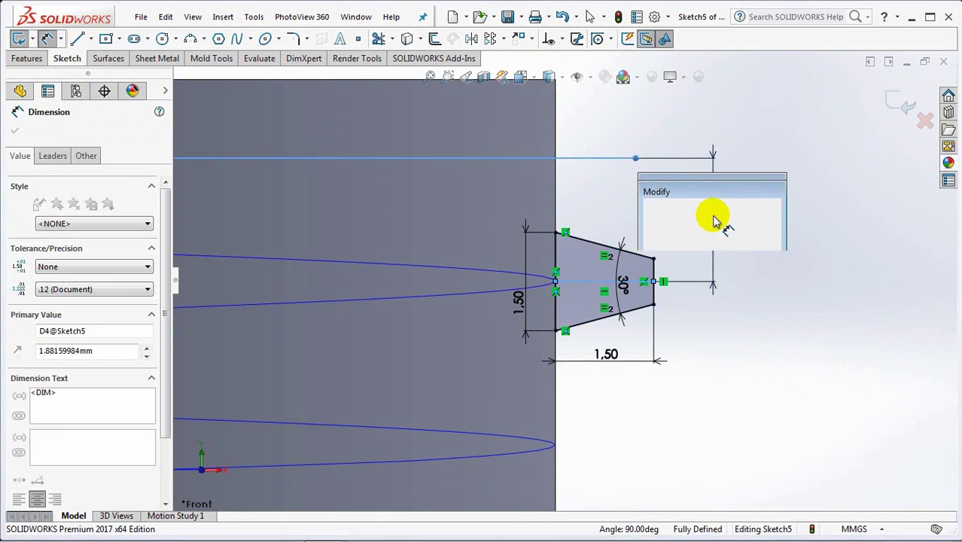
text(1.9)
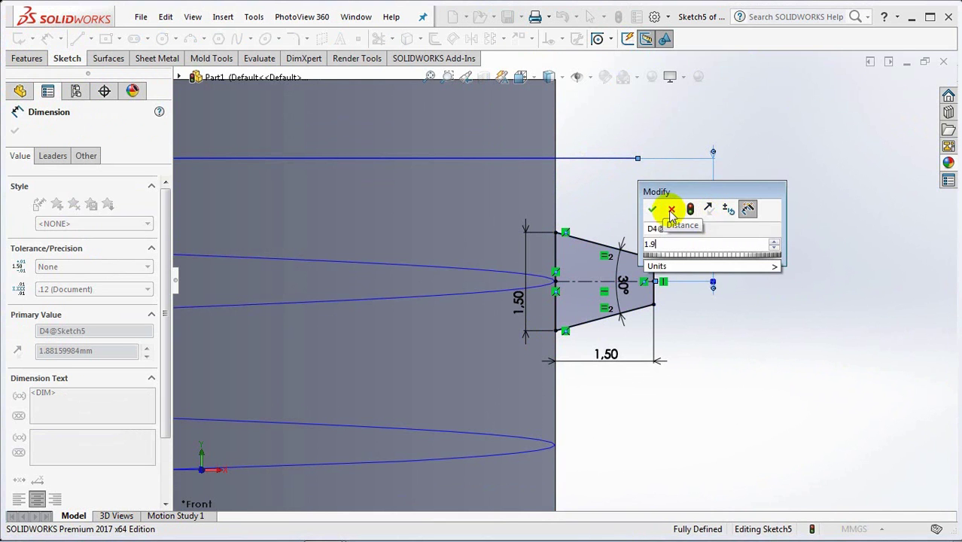
click(652, 210)
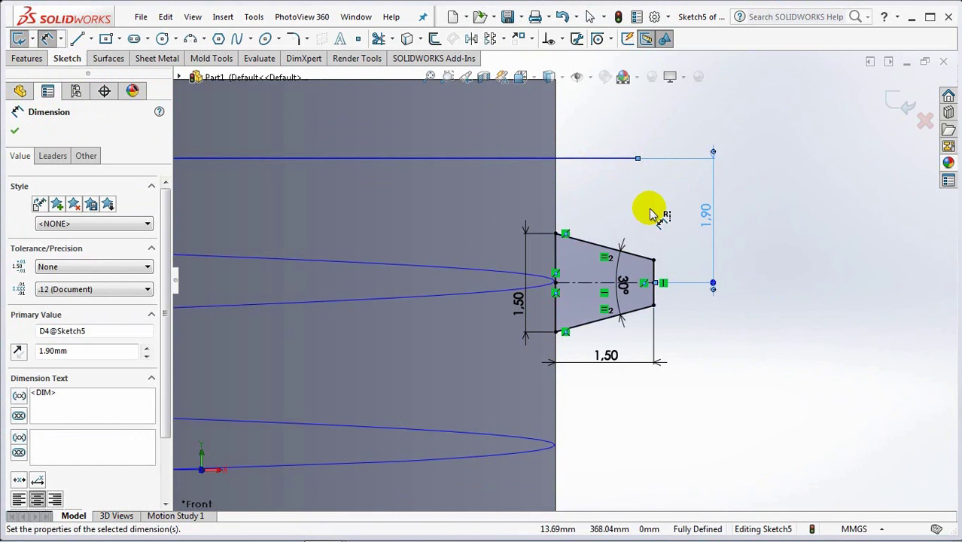
Add 0.3 mm sketch fillets to the upper and lower outer corners, then exit Sketch5
click(293, 38)
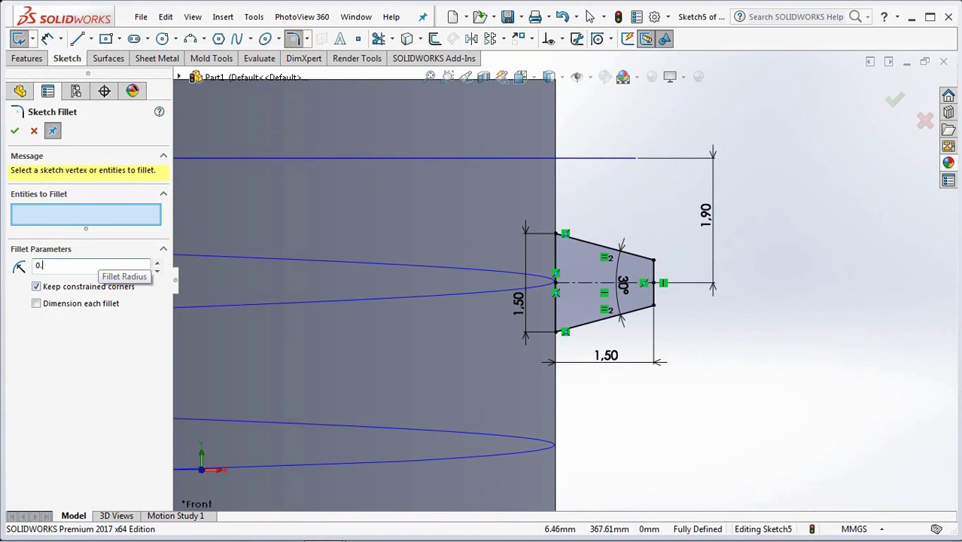
scroll(659, 320, down, 5)
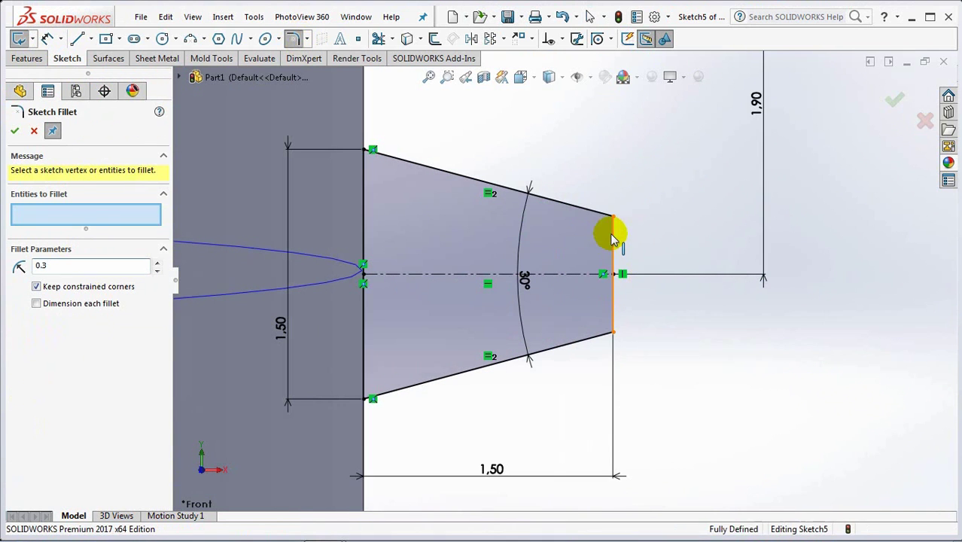
click(611, 218)
click(520, 290)
click(609, 328)
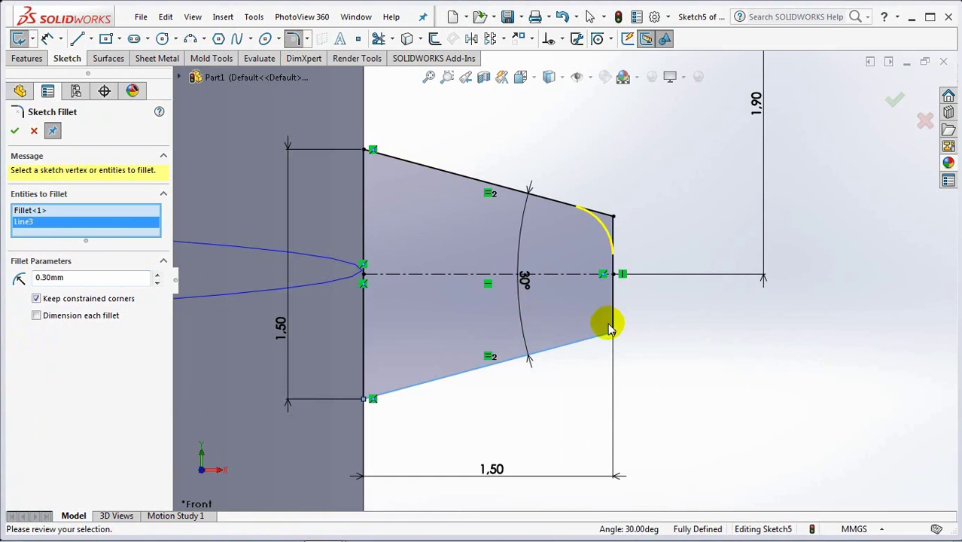
click(518, 287)
scroll(649, 320, up, 4)
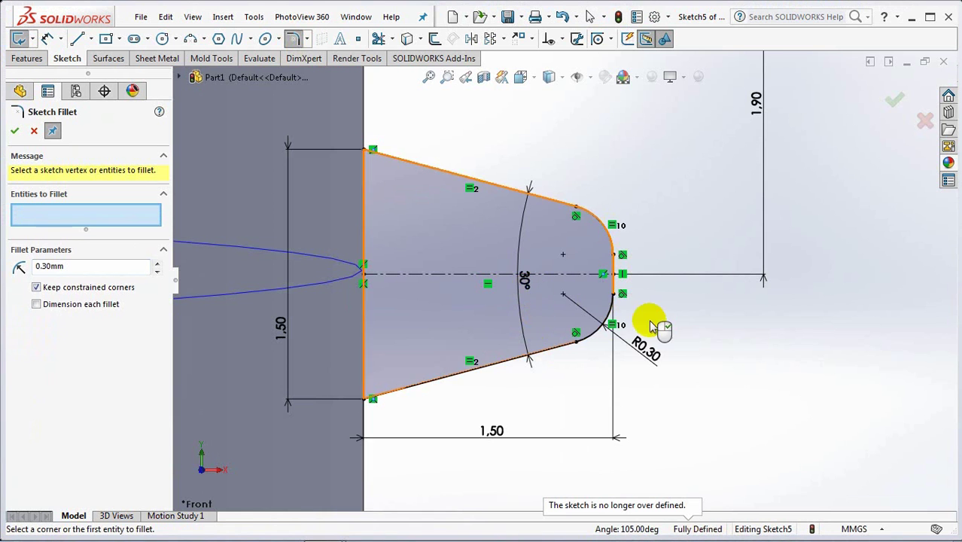
scroll(749, 343, up, 7)
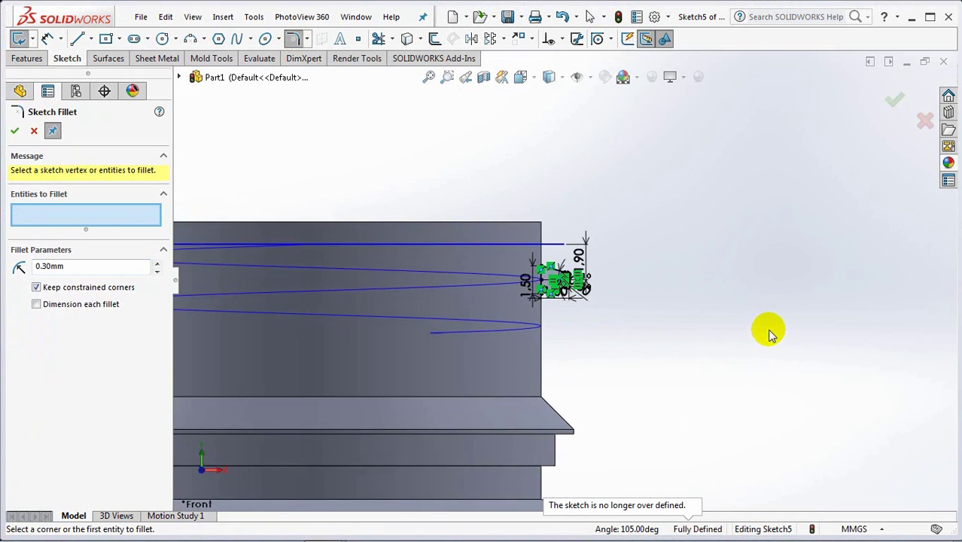
click(897, 102)
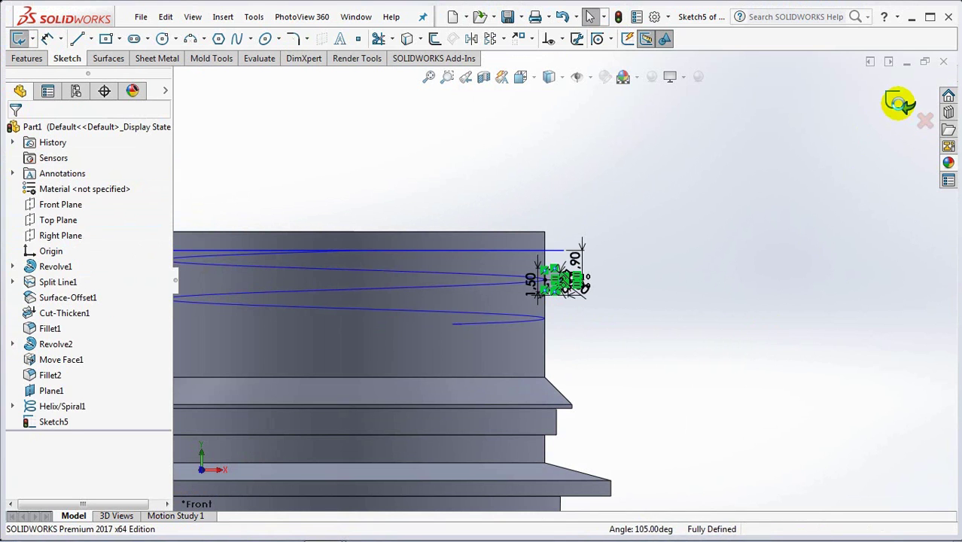
click(897, 103)
middle_drag(784, 230, 743, 283)
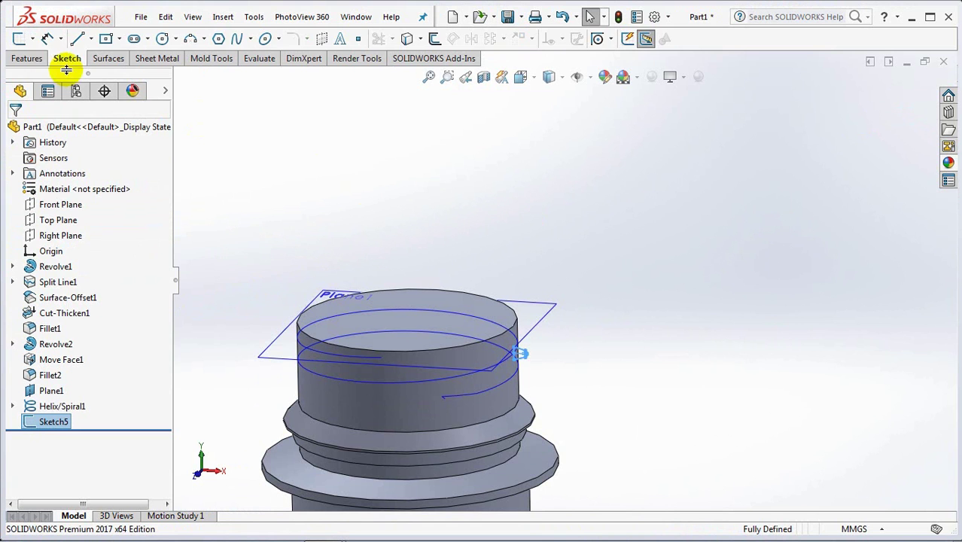
Sweep the Sketch5 profile along Helix/Spiral1 in both directions to form the thread
click(36, 59)
click(57, 40)
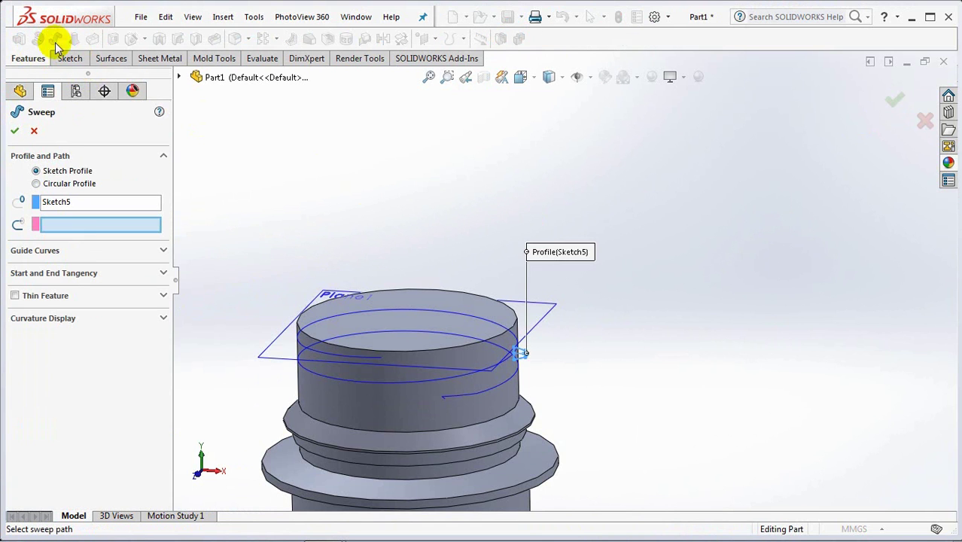
scroll(416, 407, down, 3)
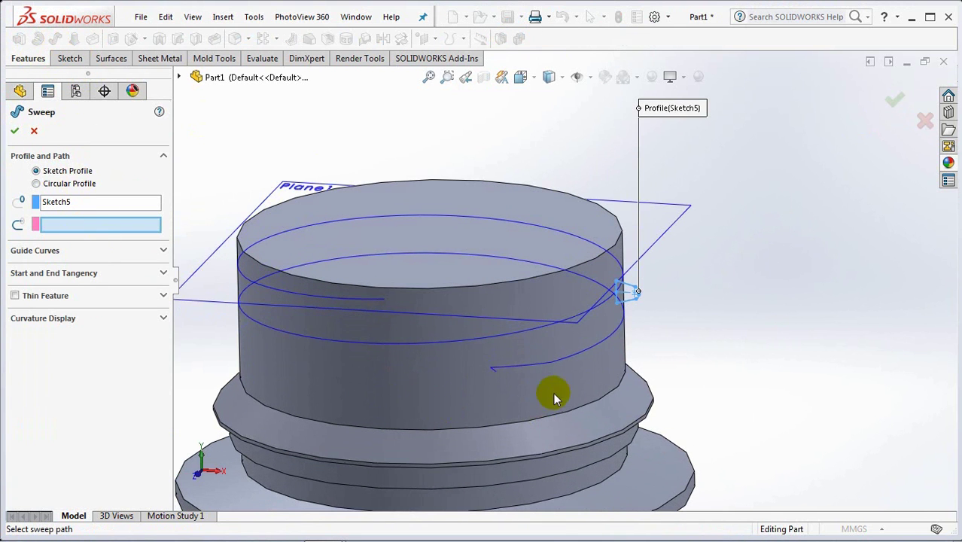
click(531, 332)
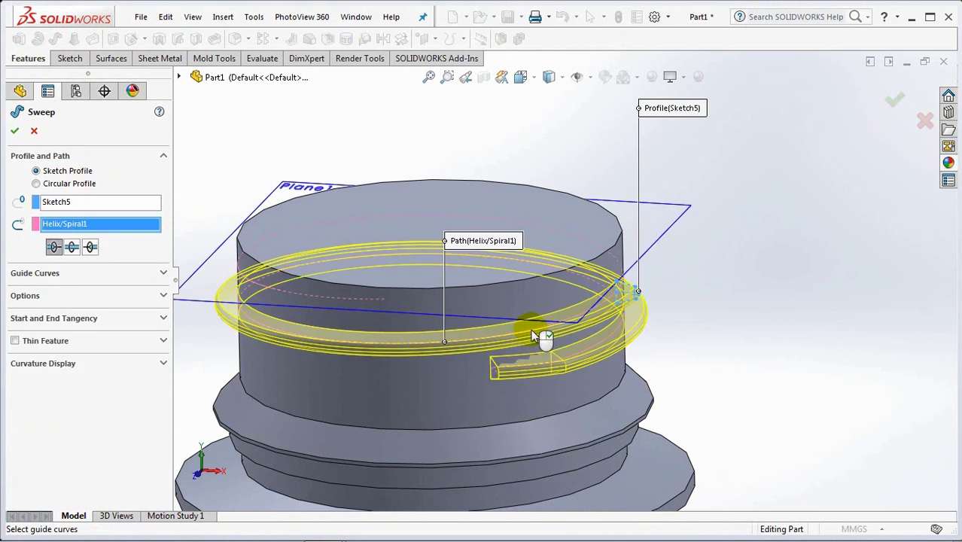
click(72, 247)
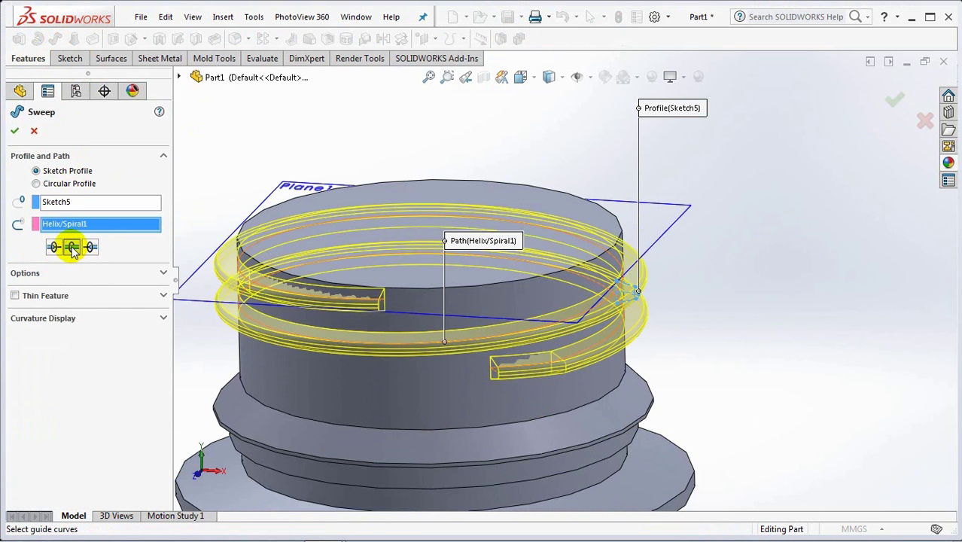
click(14, 130)
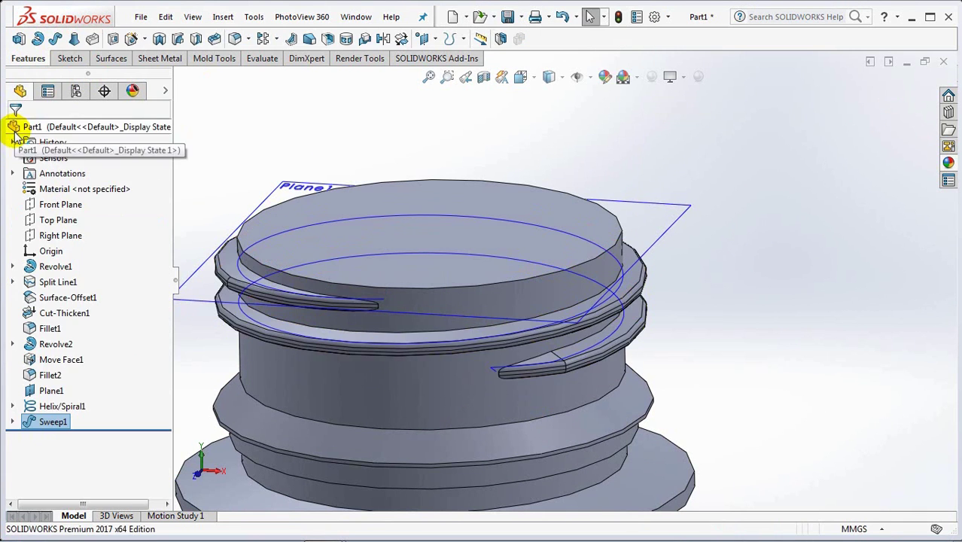
Hide Plane1 and Helix/Spiral1, then orbit to look down on the threaded neck
click(644, 209)
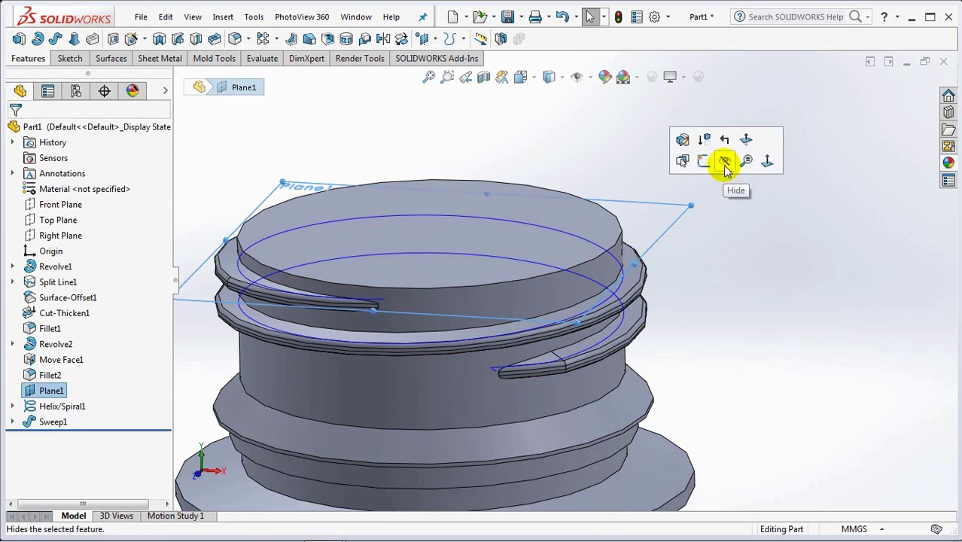
click(726, 161)
click(563, 237)
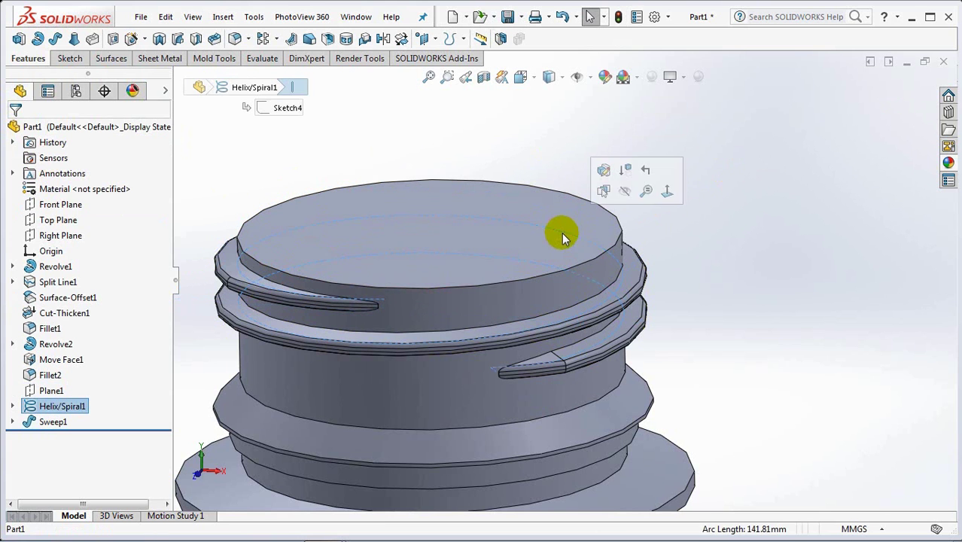
click(624, 190)
middle_drag(728, 205, 531, 319)
scroll(389, 325, up, 5)
middle_drag(624, 168, 624, 177)
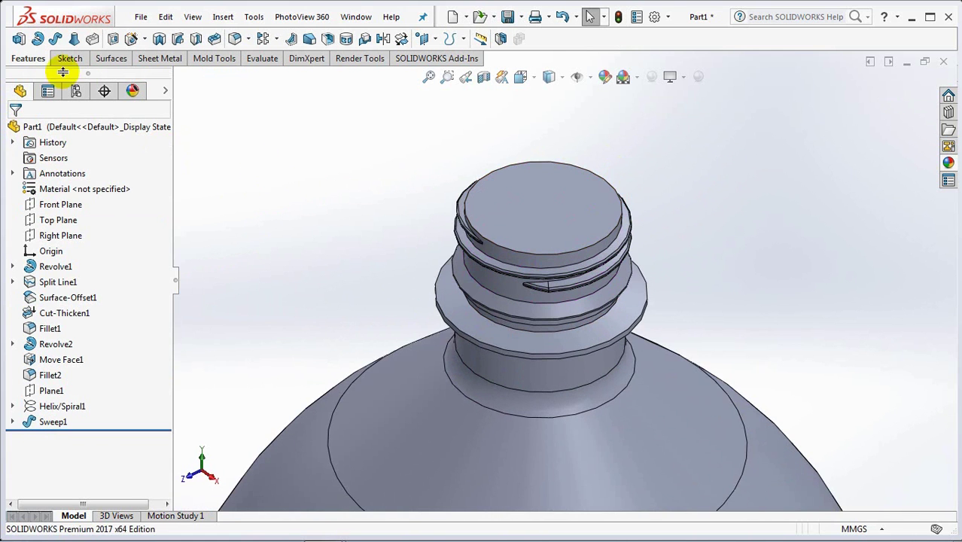
On the neck's top face, sketch an origin-centred circle and dimension it to Ø25
click(17, 40)
click(554, 182)
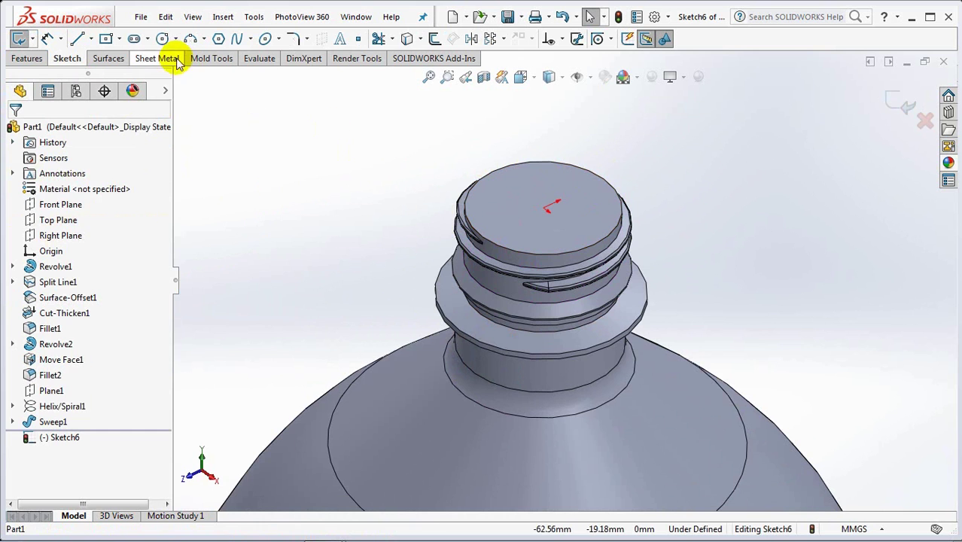
click(162, 39)
click(543, 208)
click(586, 160)
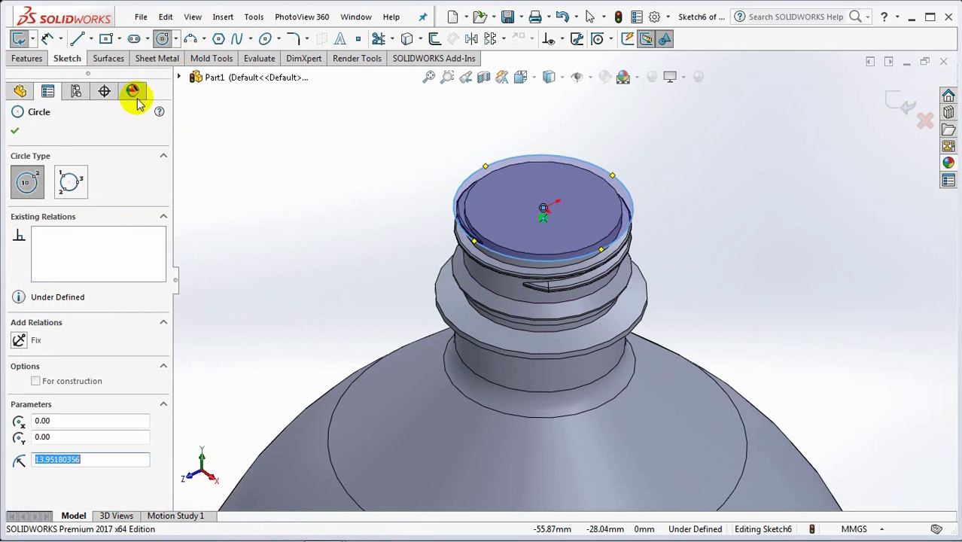
click(45, 39)
click(624, 187)
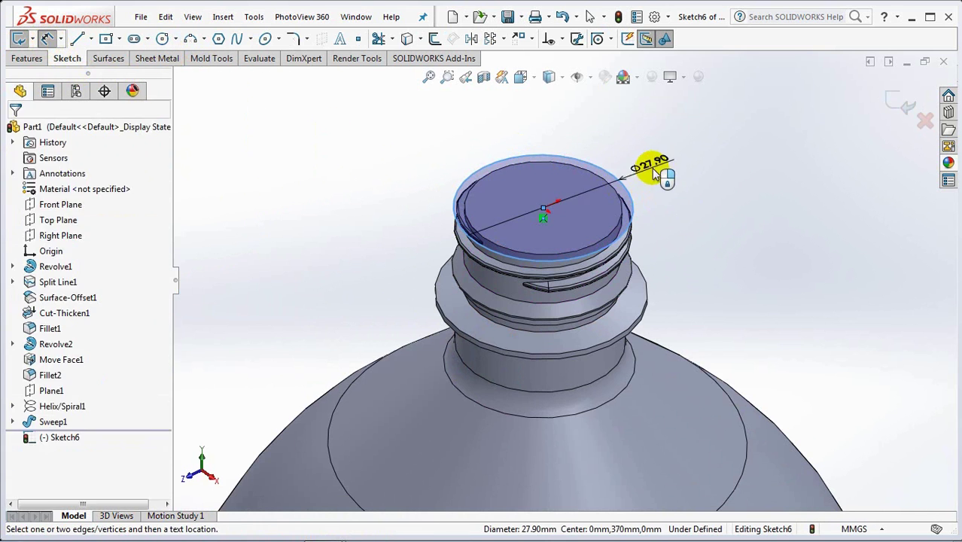
click(653, 171)
text(26)
key(BackSpace)
text(5)
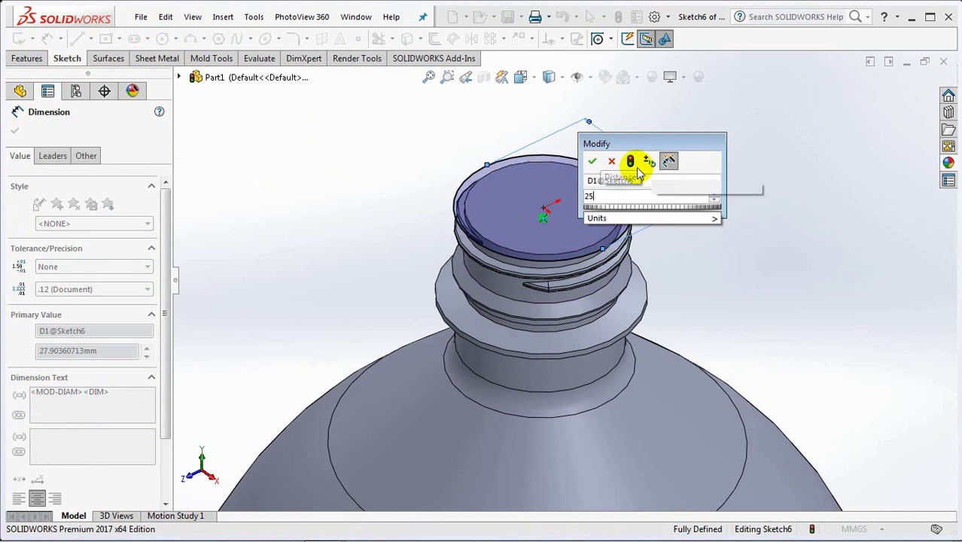
click(592, 161)
Extrude the Ø25 circle as a 1.5 mm blind boss with reversed direction
click(894, 107)
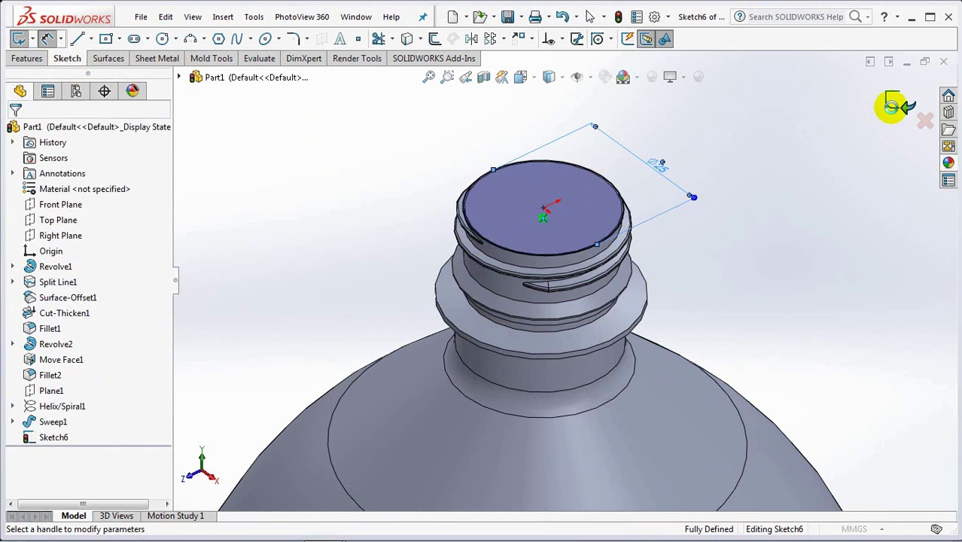
click(885, 103)
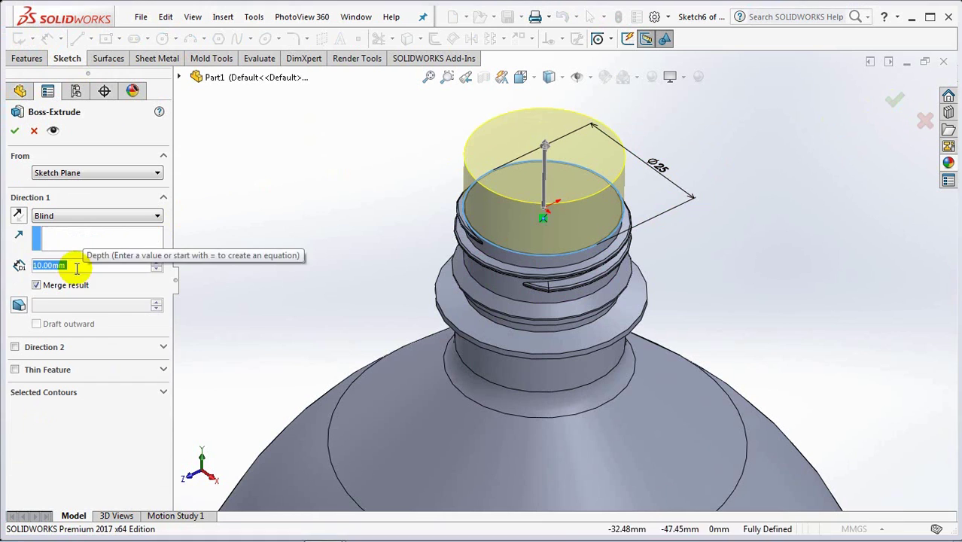
text(1.5)
key(Return)
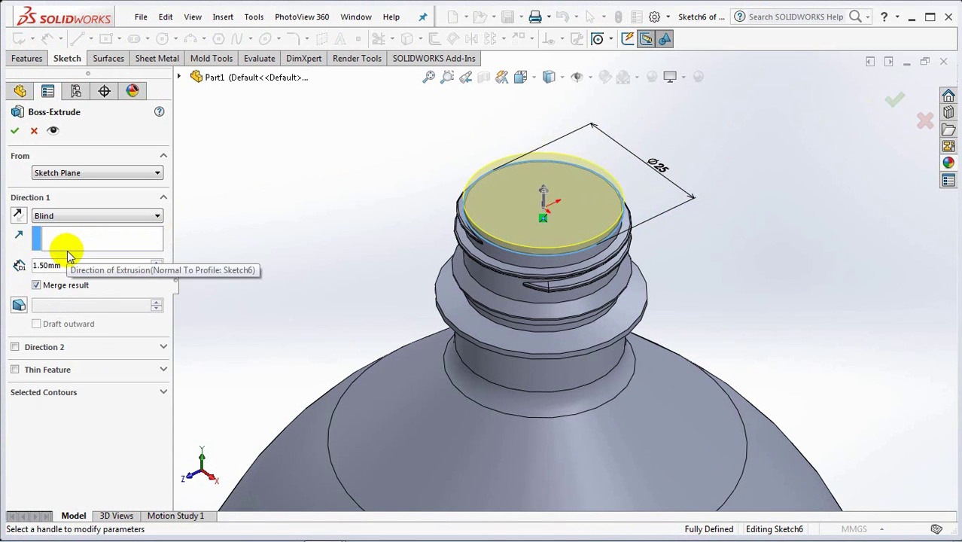
click(18, 216)
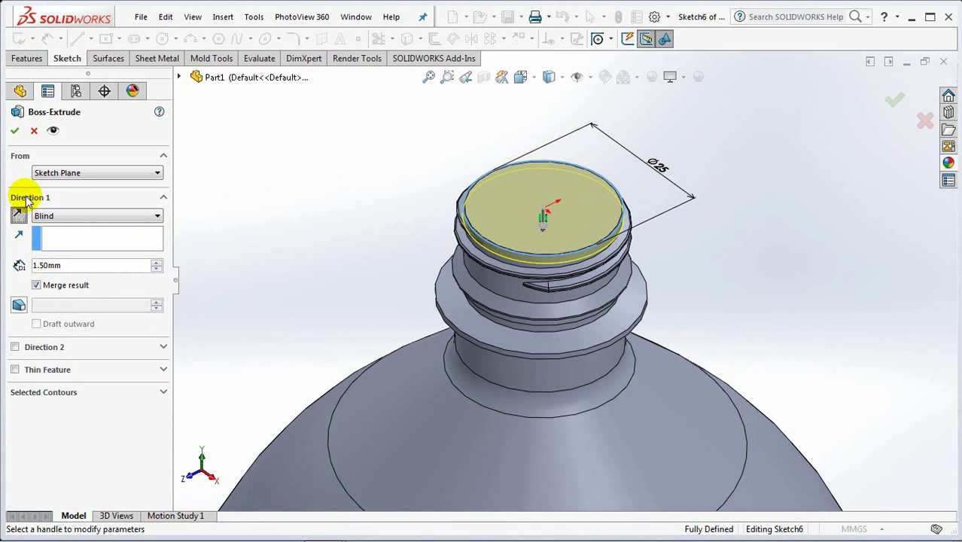
click(16, 132)
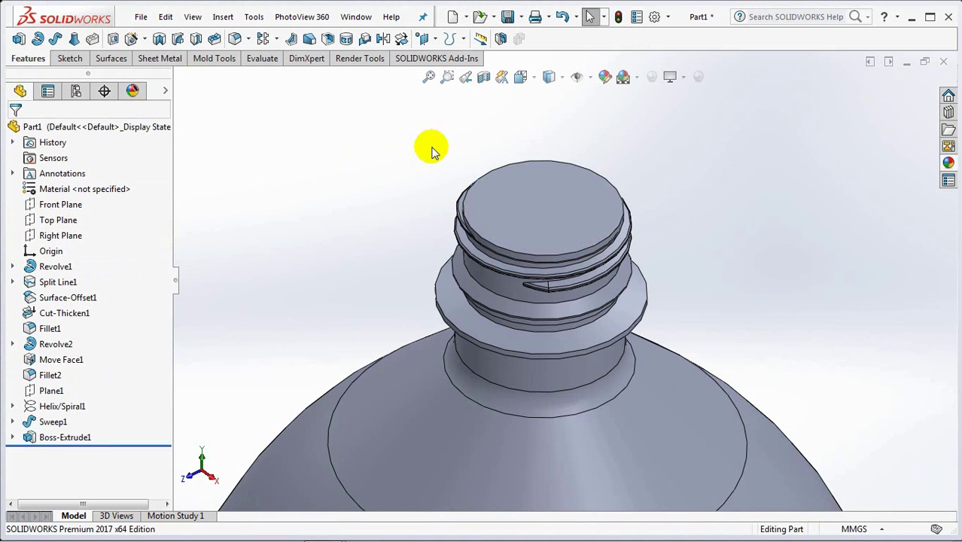
Start a new sketch on the Front Plane, viewed normal to it
key(f)
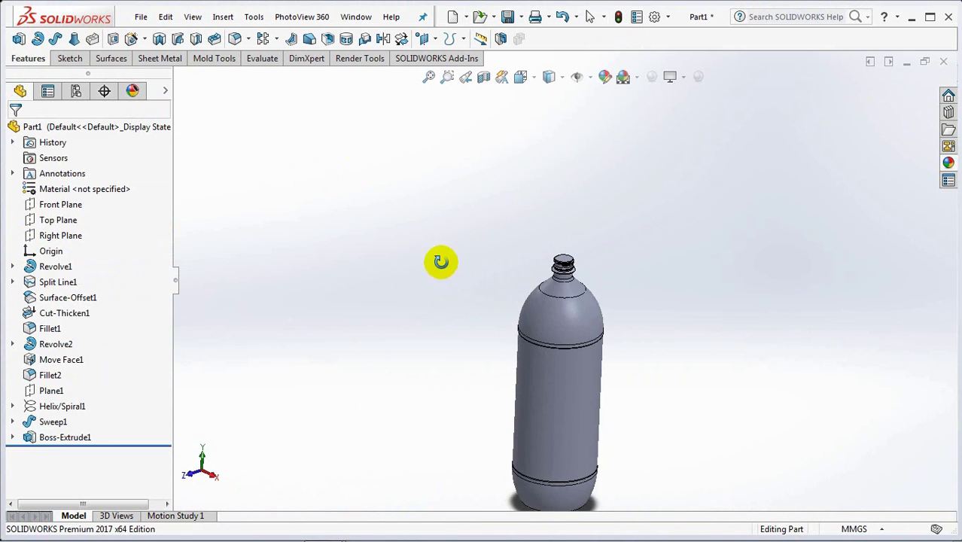
click(59, 207)
click(133, 182)
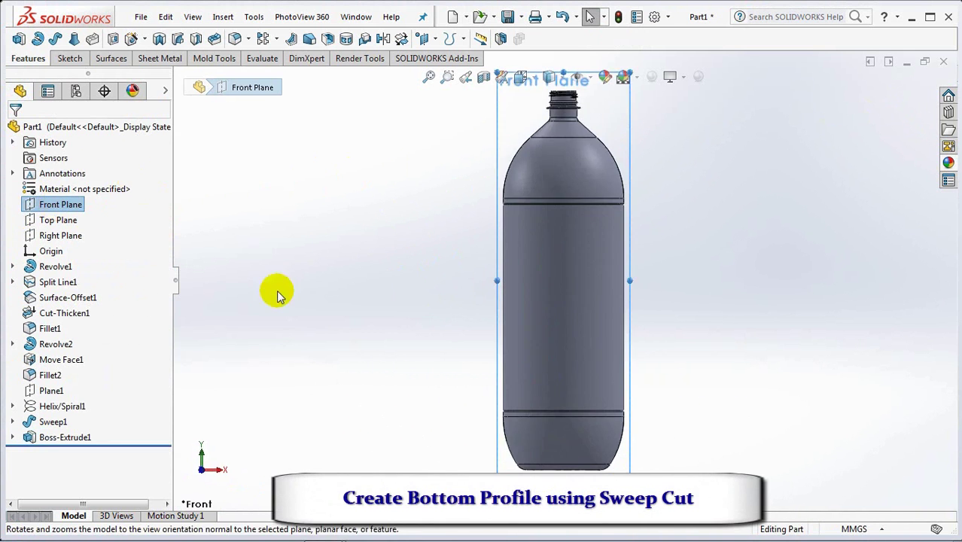
scroll(584, 426, down, 3)
scroll(490, 382, up, 1)
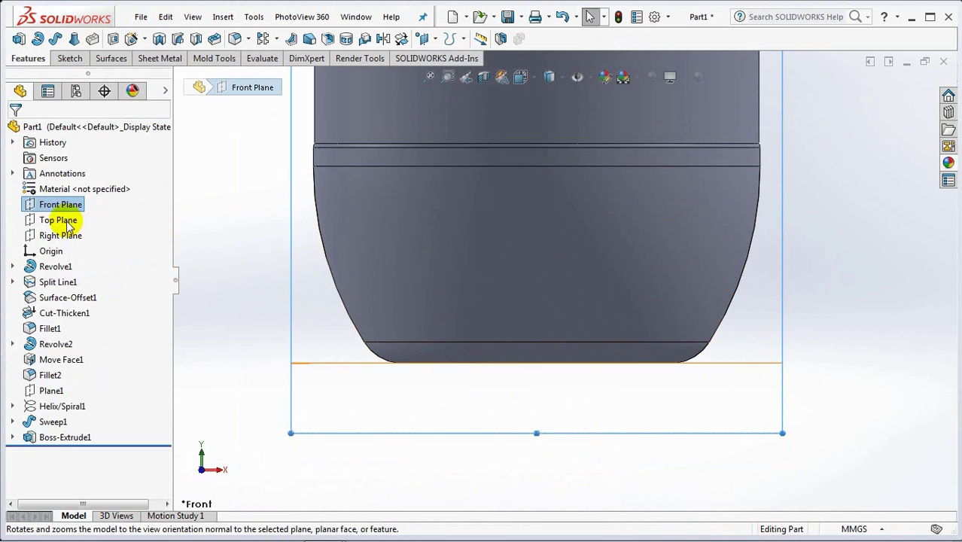
click(39, 208)
click(42, 183)
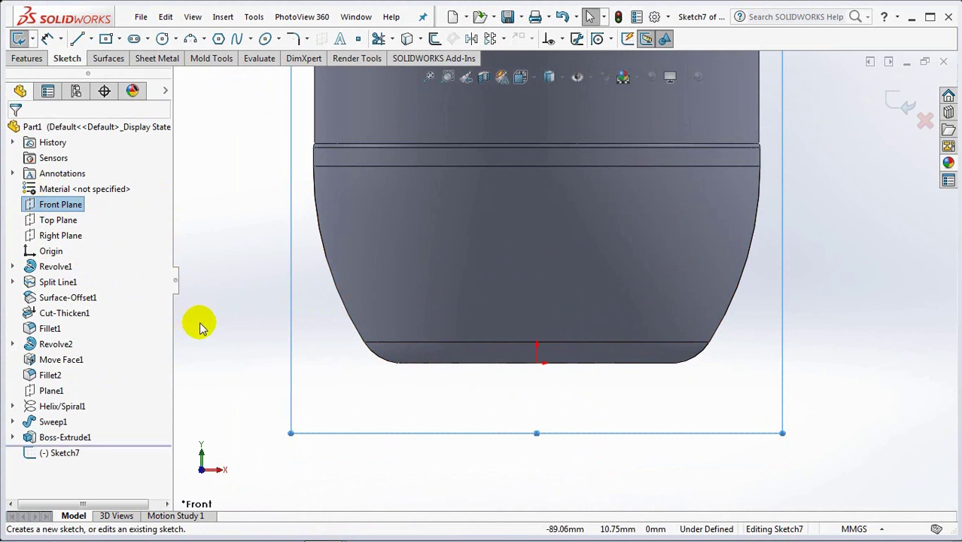
Draw a line up-right from the origin and a three-point arc from its end to the bottle side
click(77, 42)
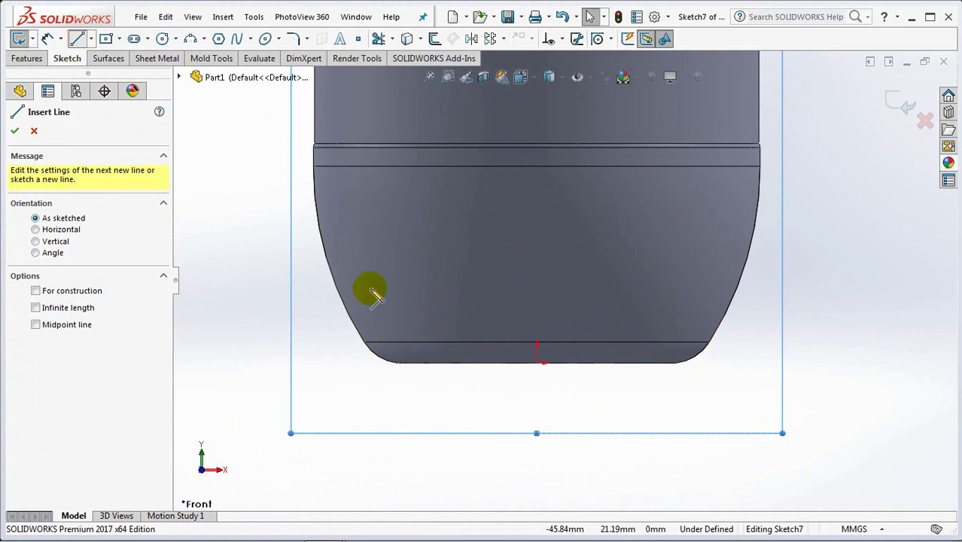
click(539, 361)
click(701, 283)
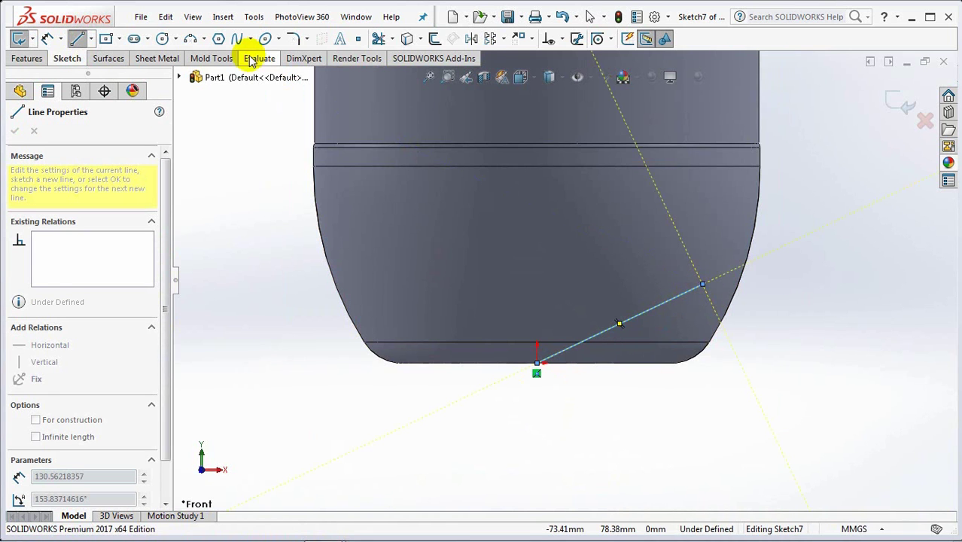
click(189, 38)
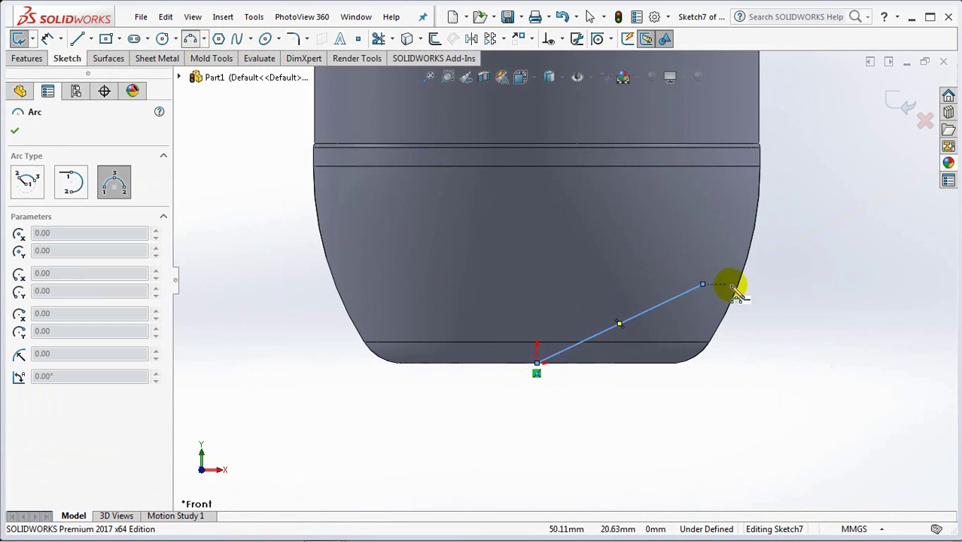
scroll(734, 286, down, 2)
click(666, 287)
click(742, 212)
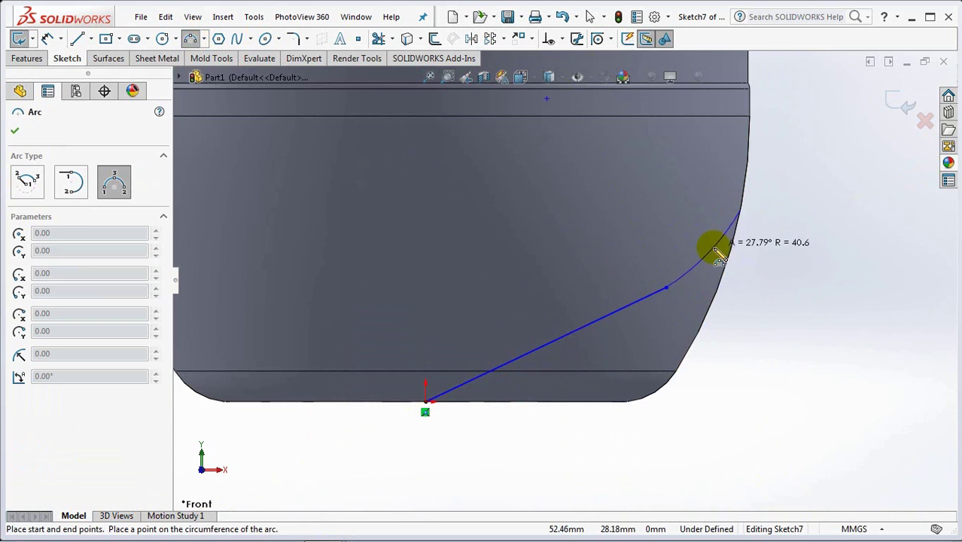
click(711, 251)
Add a tangent relation between the line and the arc
click(562, 39)
click(587, 74)
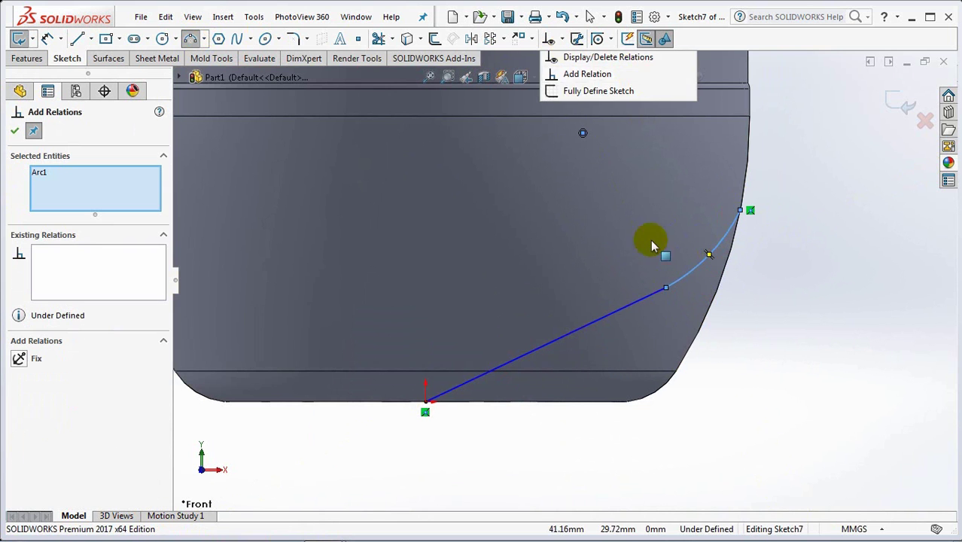
click(653, 294)
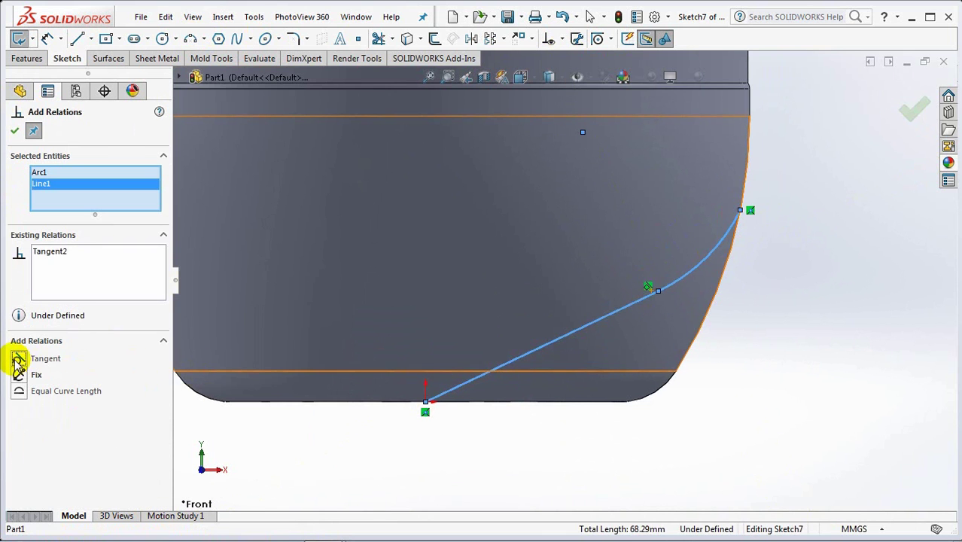
click(17, 131)
Dimension the line at 25° from the bottom edge
click(47, 39)
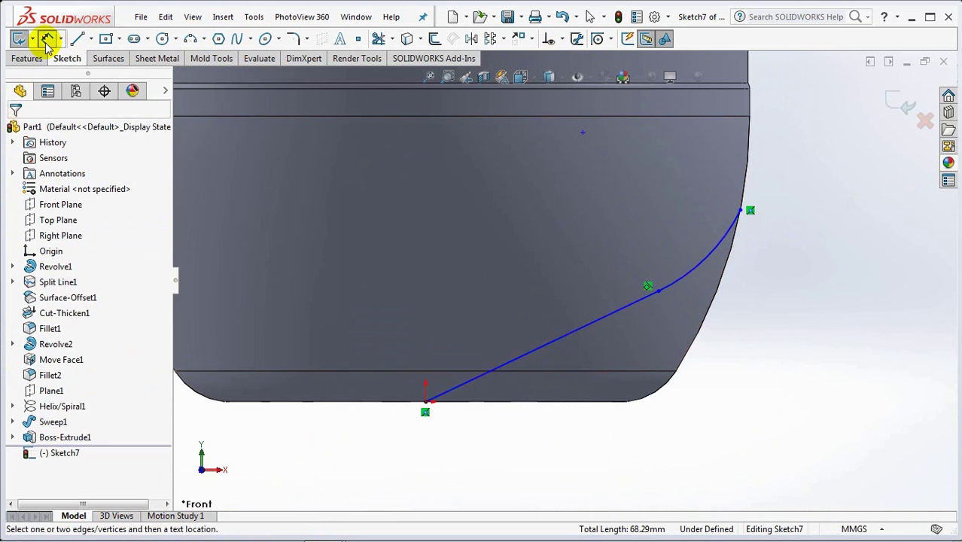
click(587, 331)
click(531, 402)
click(741, 343)
text(25)
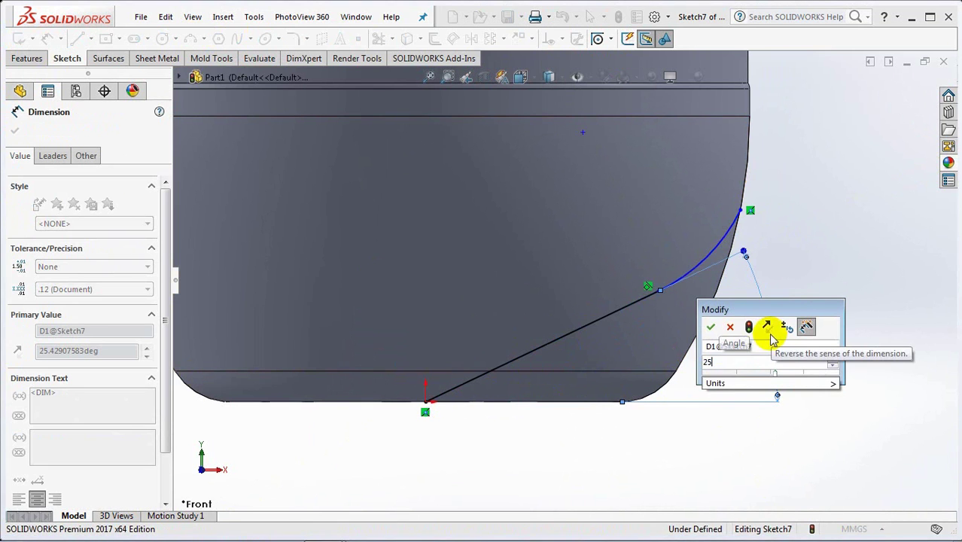
click(710, 326)
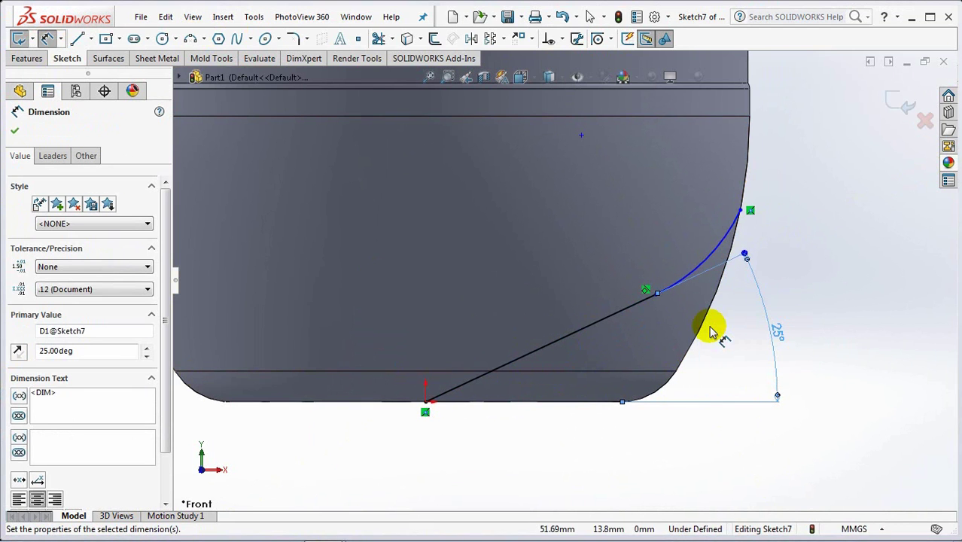
Dimension the arc radius to 50 mm and its upper endpoint 33 mm above the base
click(715, 256)
click(800, 278)
text(5)
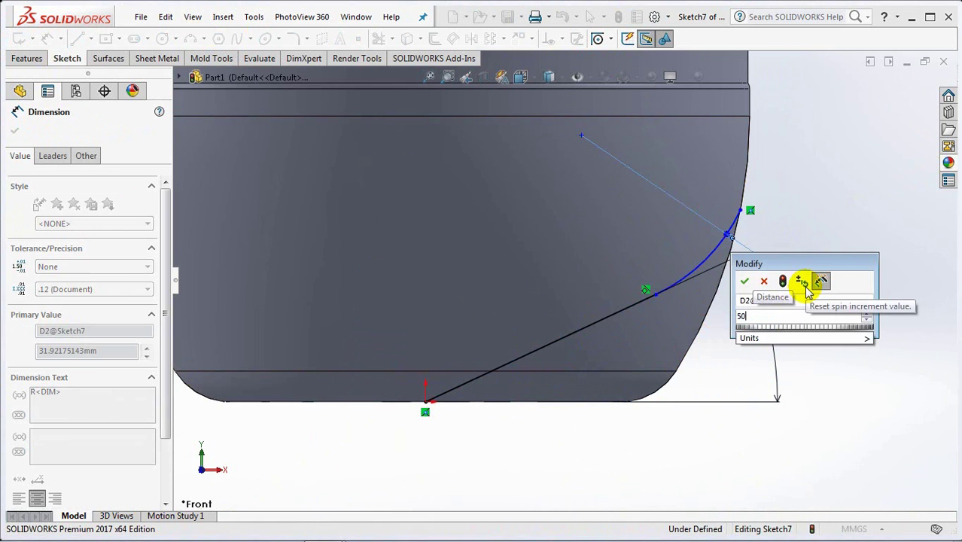
text(0)
click(744, 281)
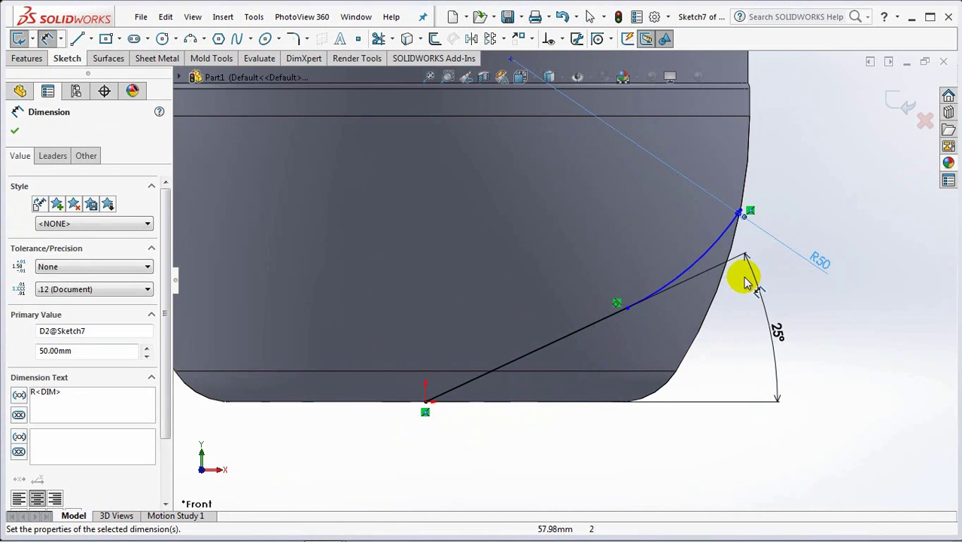
click(741, 211)
click(600, 409)
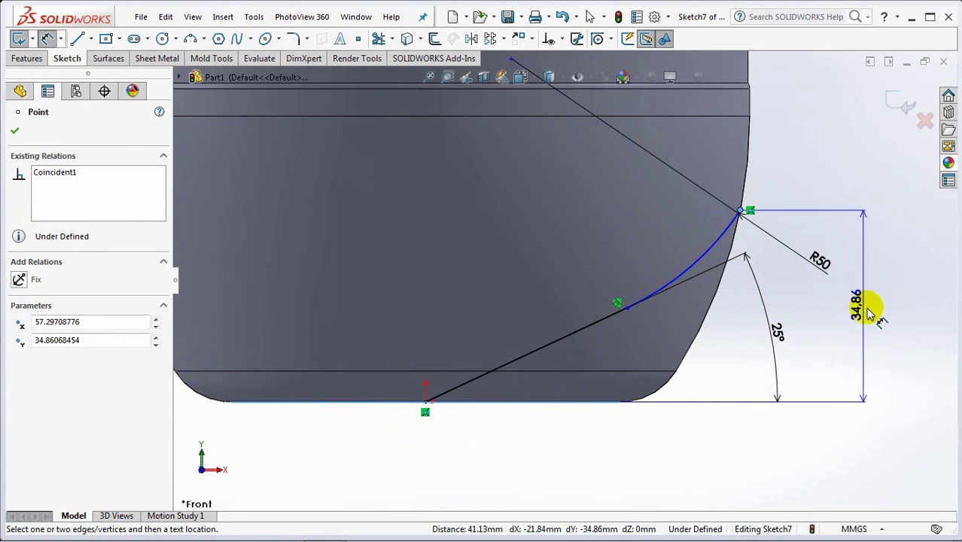
click(869, 316)
text(33)
click(806, 303)
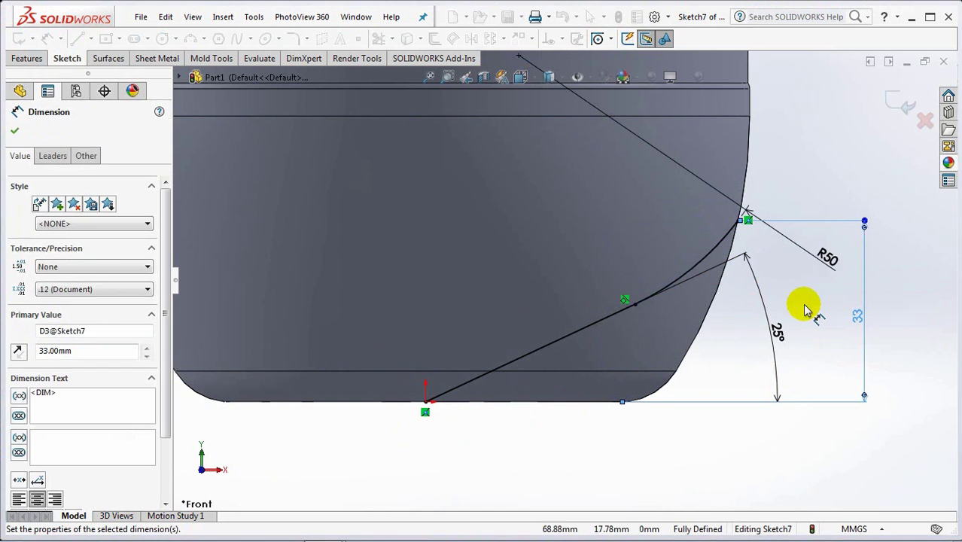
Exit Sketch7 and create Plane2 through its line and base endpoint, then select Plane2
click(893, 100)
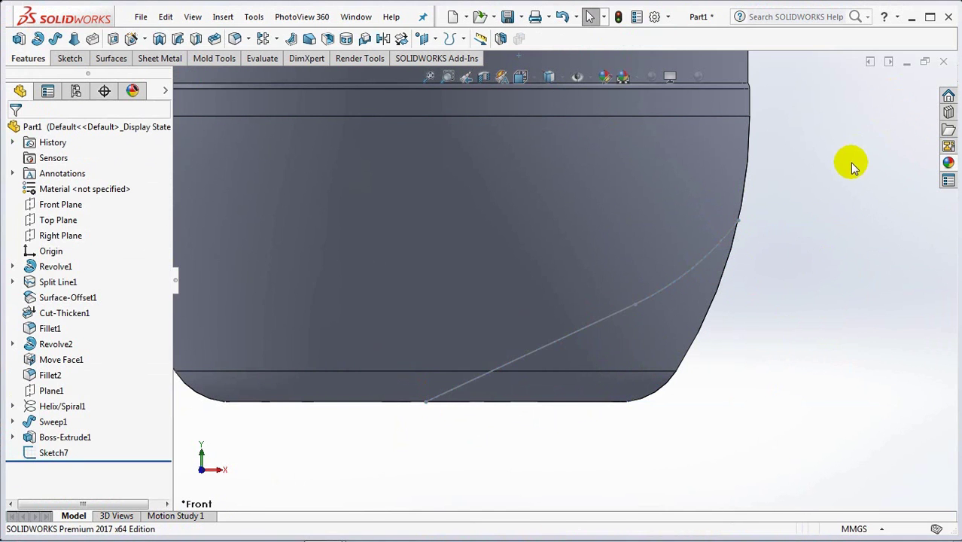
click(225, 169)
click(423, 38)
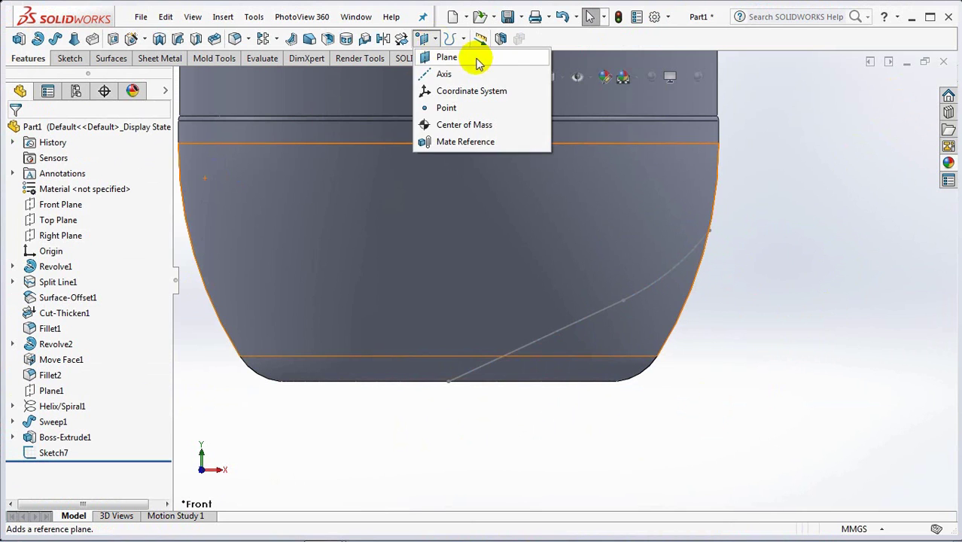
click(478, 63)
click(479, 367)
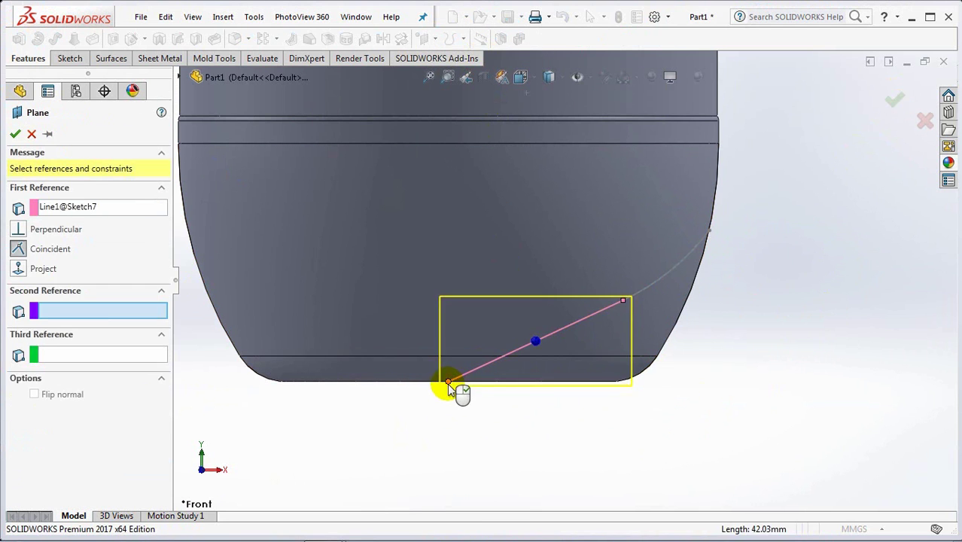
click(448, 383)
mouse_move(458, 406)
middle_down()
mouse_move(436, 430)
mouse_move(570, 404)
middle_up()
key(Return)
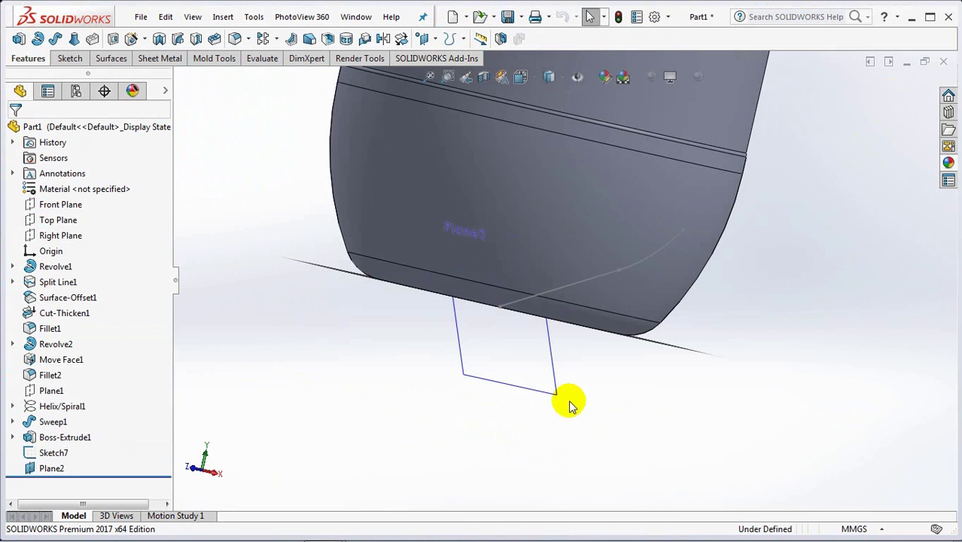
click(520, 388)
Start a sketch on Plane2, view it normal, and draw a vertical centerline down from the origin
click(584, 346)
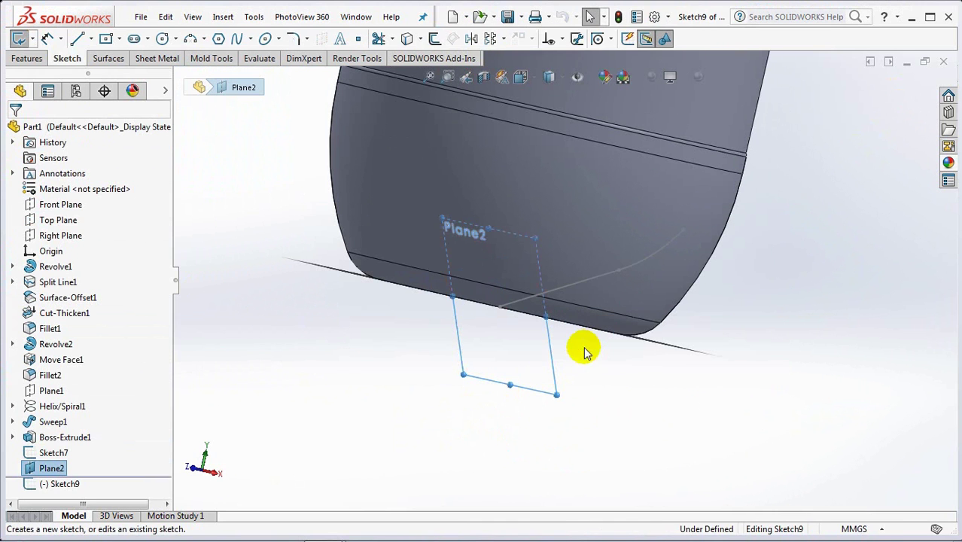
click(531, 81)
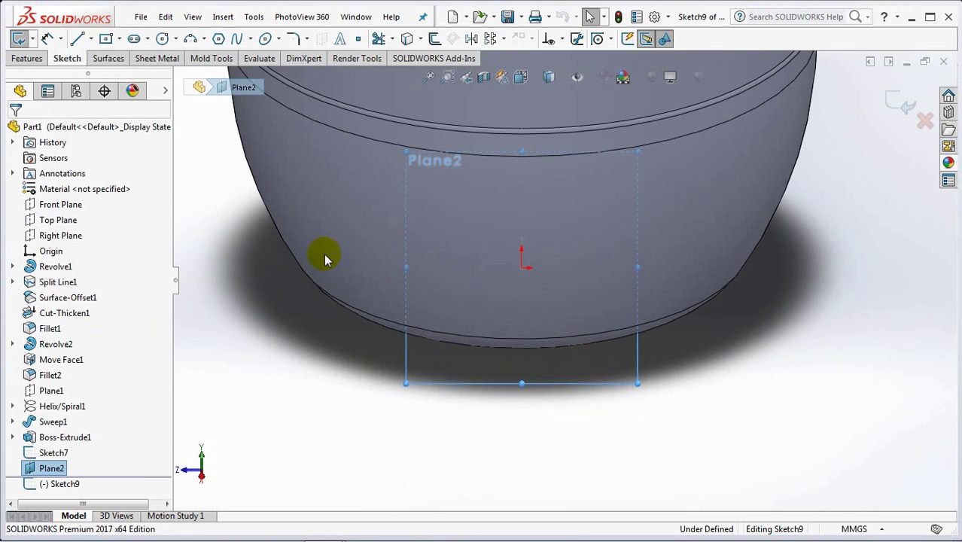
click(91, 41)
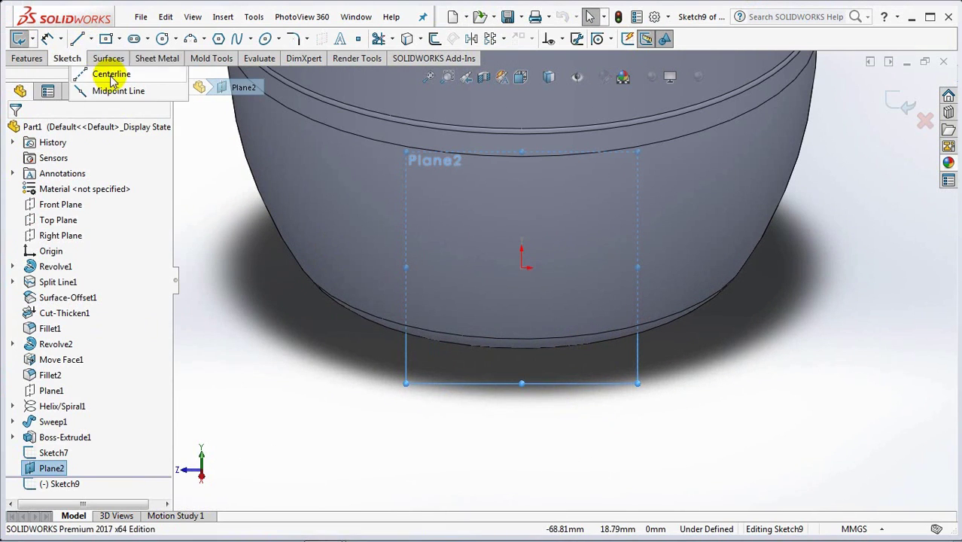
click(109, 72)
click(521, 268)
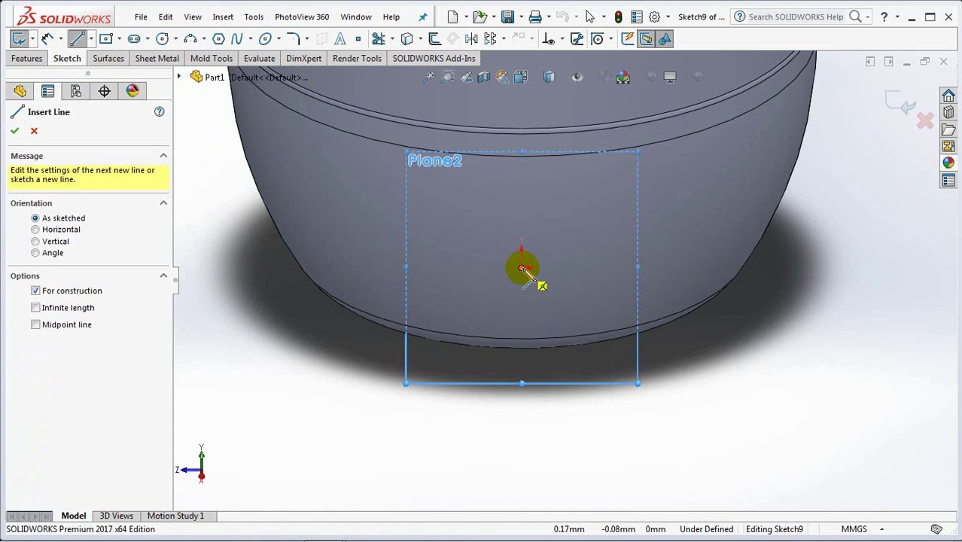
click(521, 384)
click(521, 397)
right_click(539, 373)
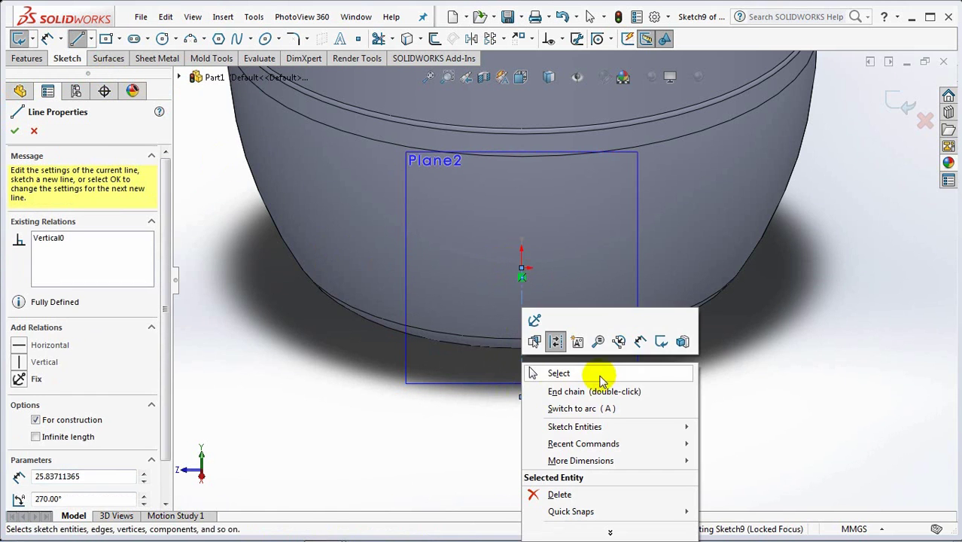
click(539, 373)
Draw a circle on the centerline touching the origin and dimension it Ø10
click(164, 39)
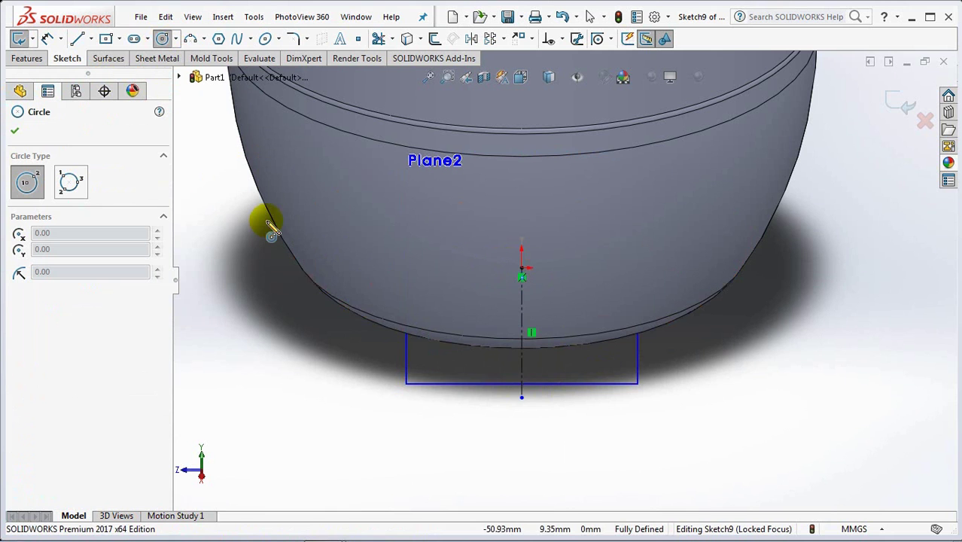
click(522, 321)
click(522, 269)
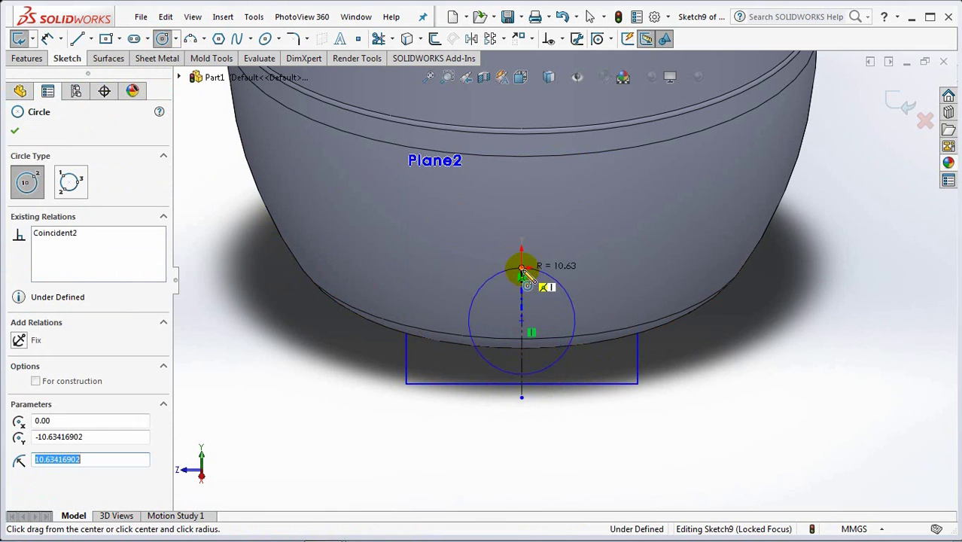
click(47, 39)
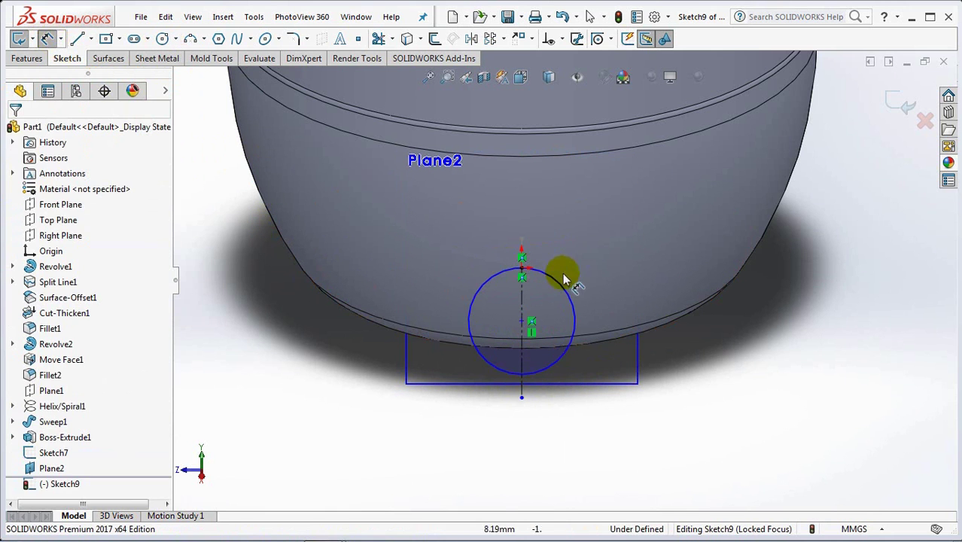
click(559, 284)
click(691, 336)
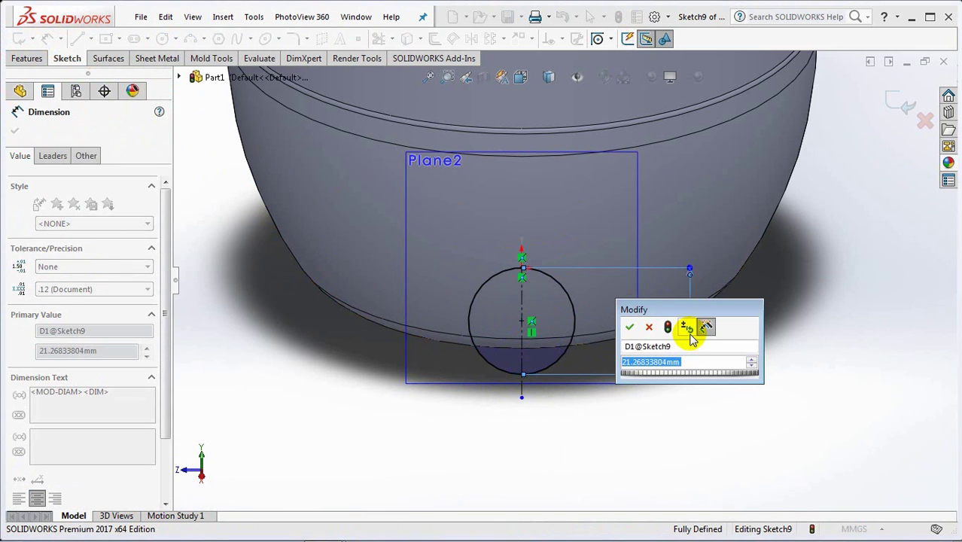
text(10)
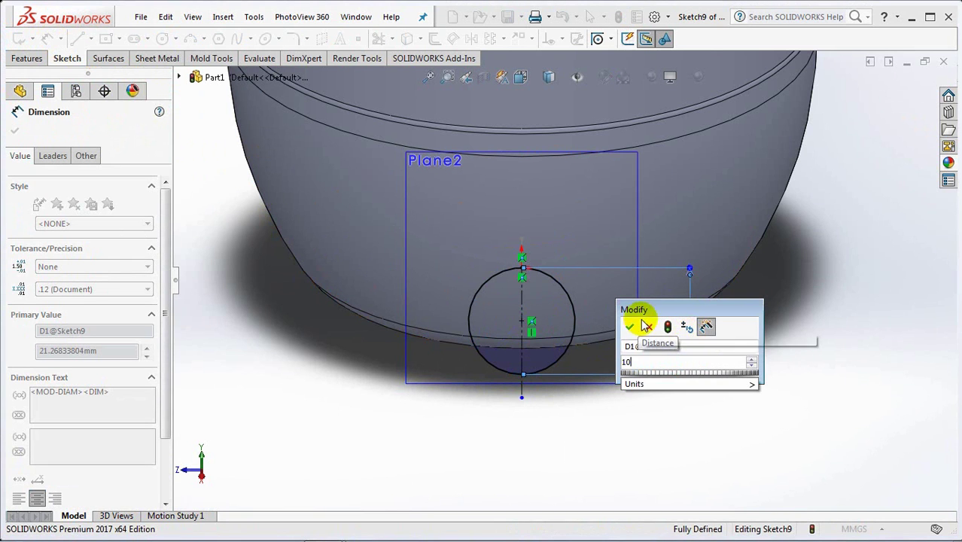
click(629, 326)
scroll(538, 339, down, 1)
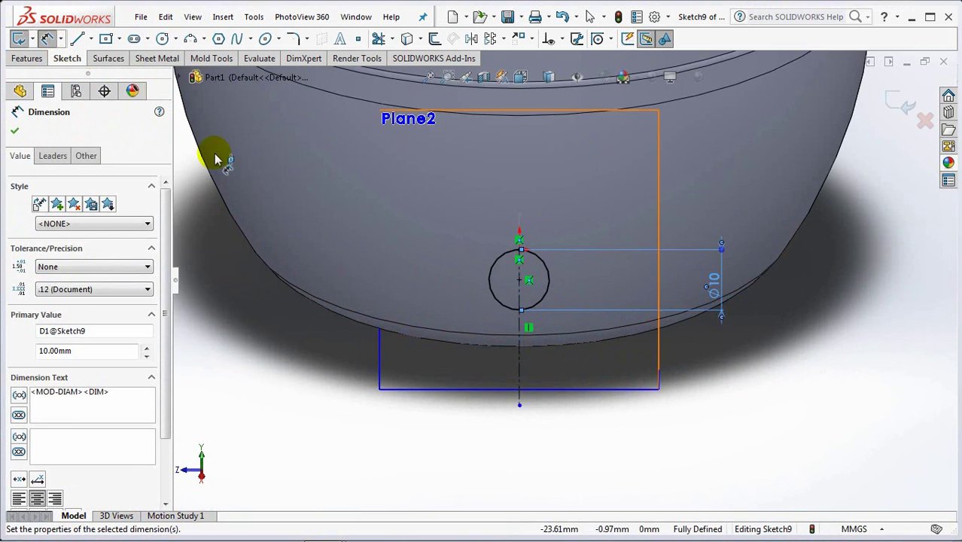
Draw a slanted tangent line from the circle and mirror it about the centerline
click(77, 39)
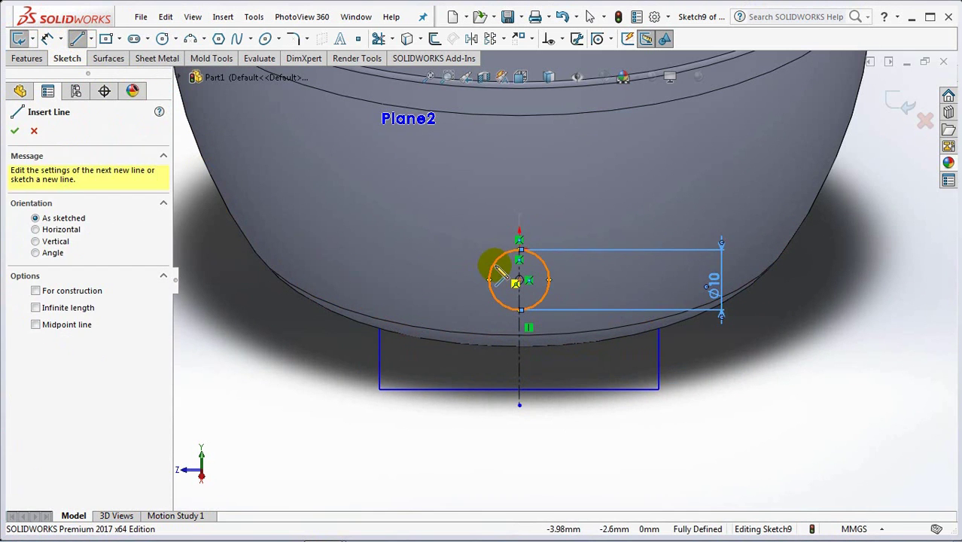
click(496, 270)
click(459, 371)
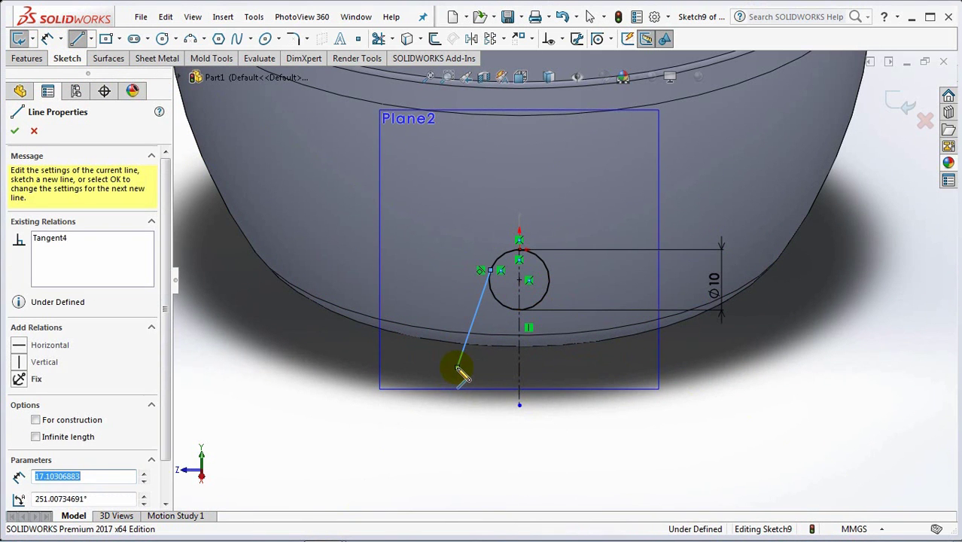
right_click(461, 372)
click(490, 373)
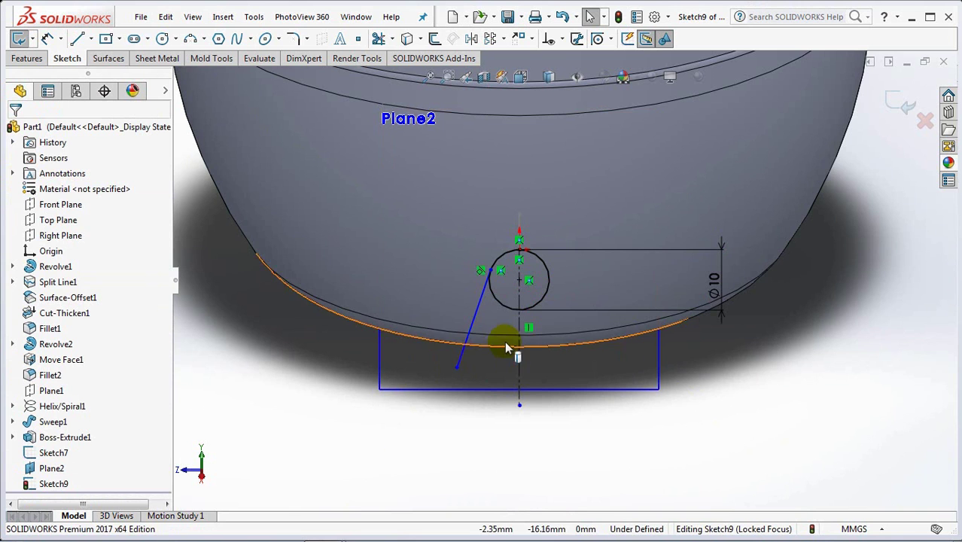
click(471, 39)
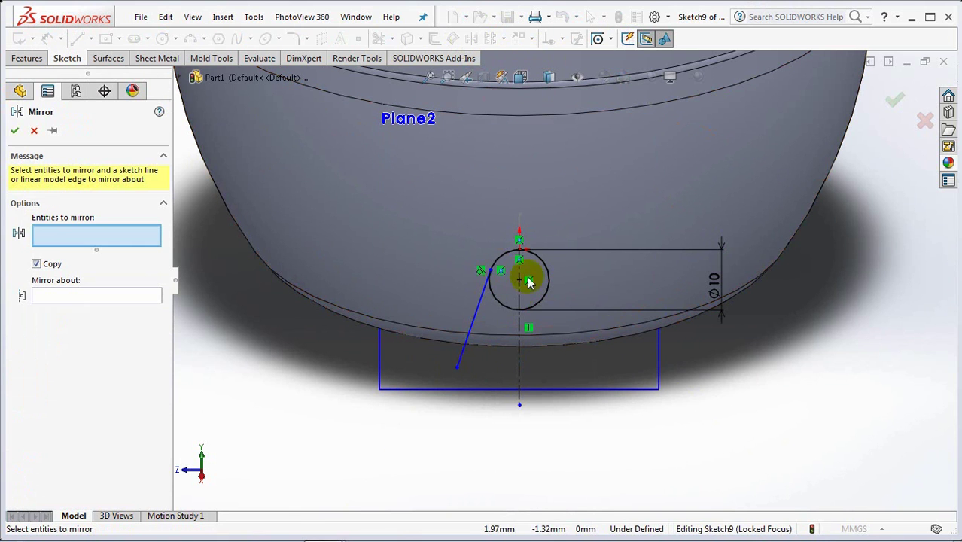
click(475, 320)
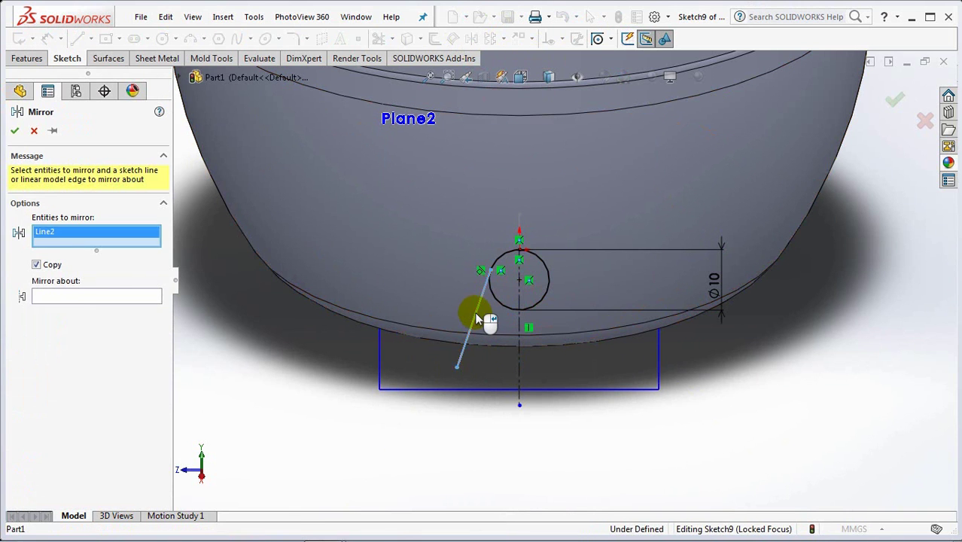
click(520, 369)
key(Return)
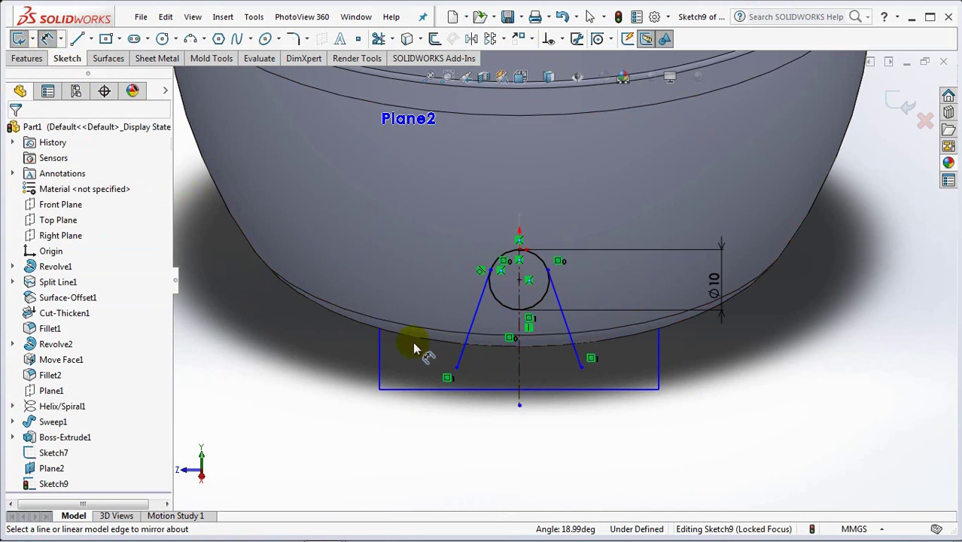
Dimension the angle between the two slanted lines to 30°
click(465, 358)
click(576, 351)
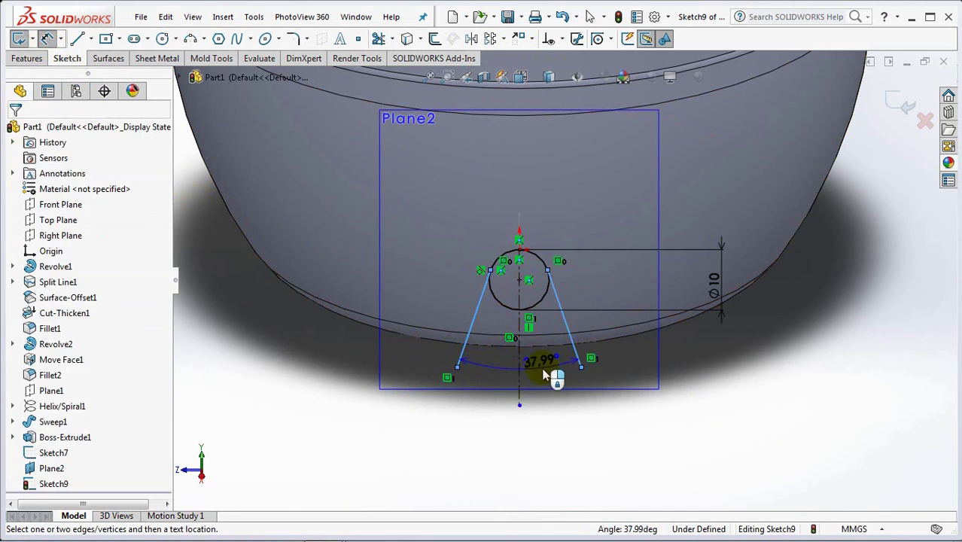
click(550, 376)
text(30)
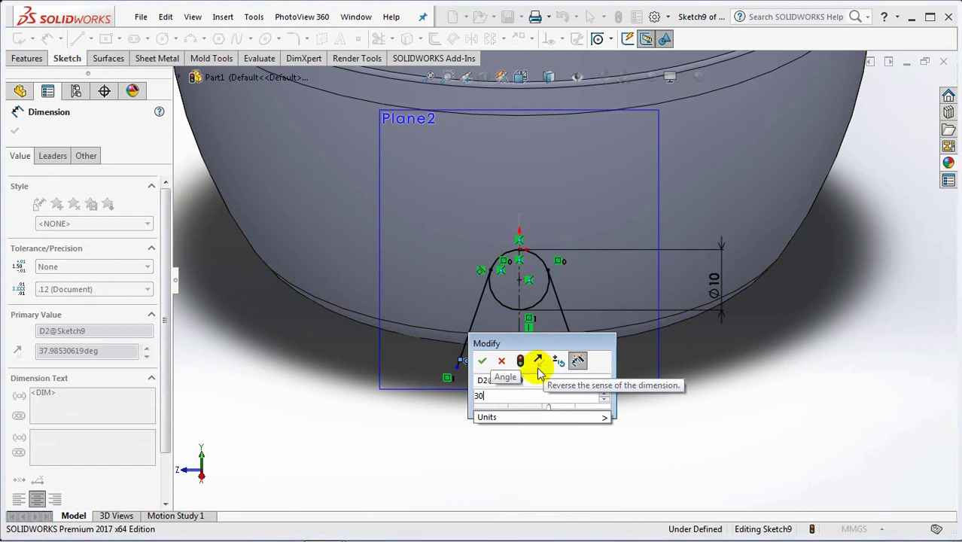
click(482, 362)
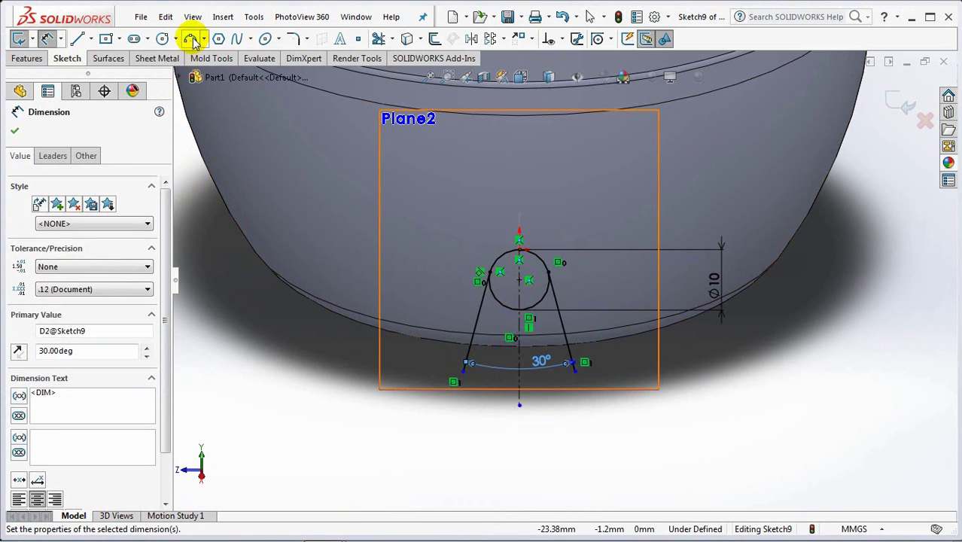
Join the lower ends of the slanted lines with a three-point arc
click(191, 38)
click(464, 367)
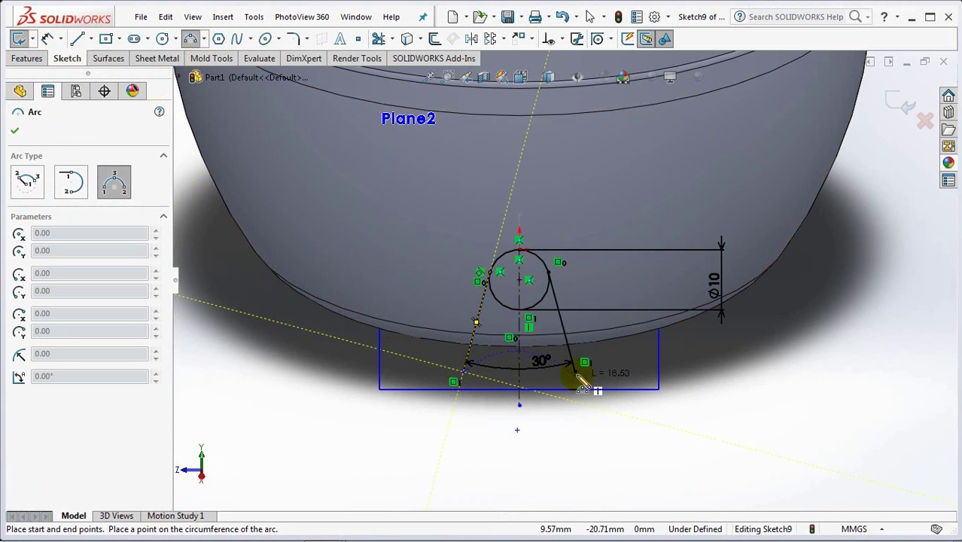
click(563, 384)
right_click(563, 385)
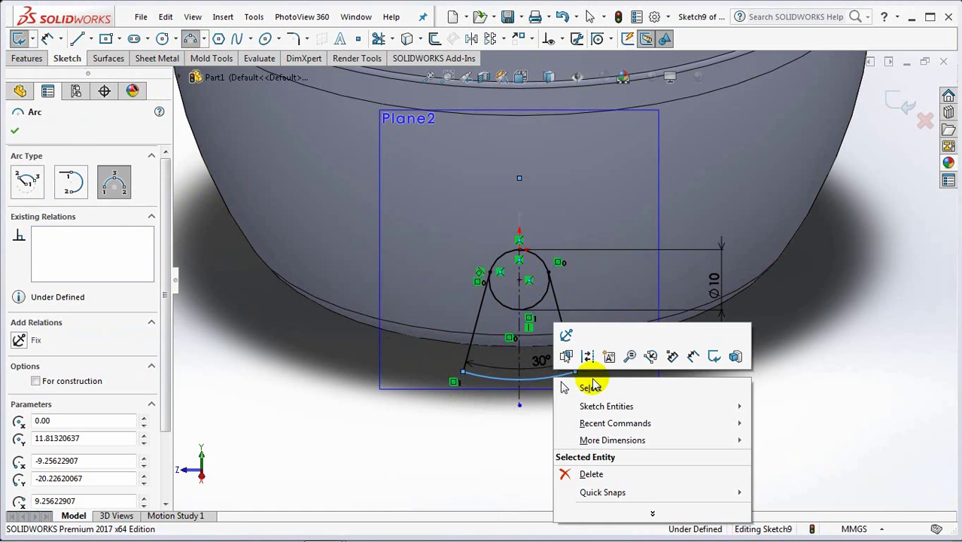
click(592, 388)
Trim the lobe outline, then select the top arc for further editing
click(379, 39)
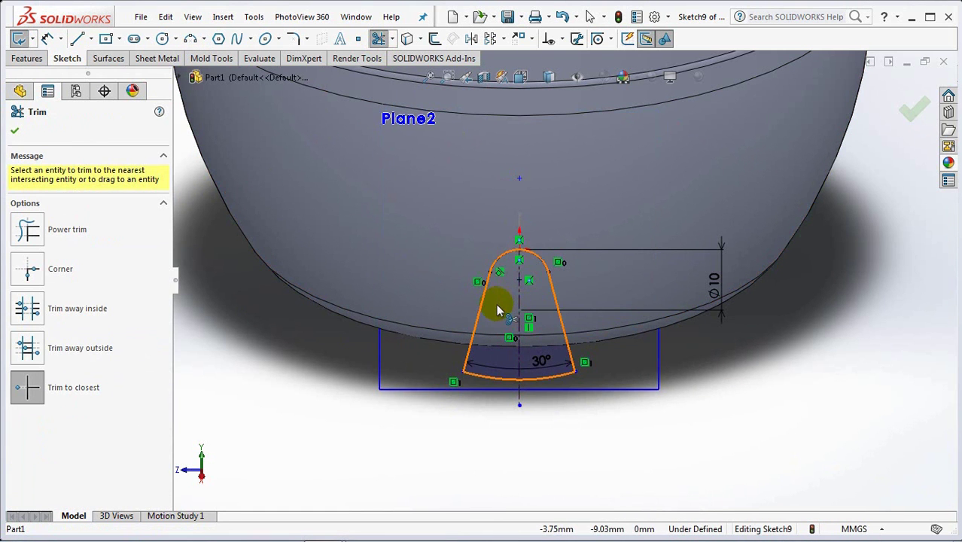
click(913, 110)
scroll(517, 250, down, 3)
click(493, 256)
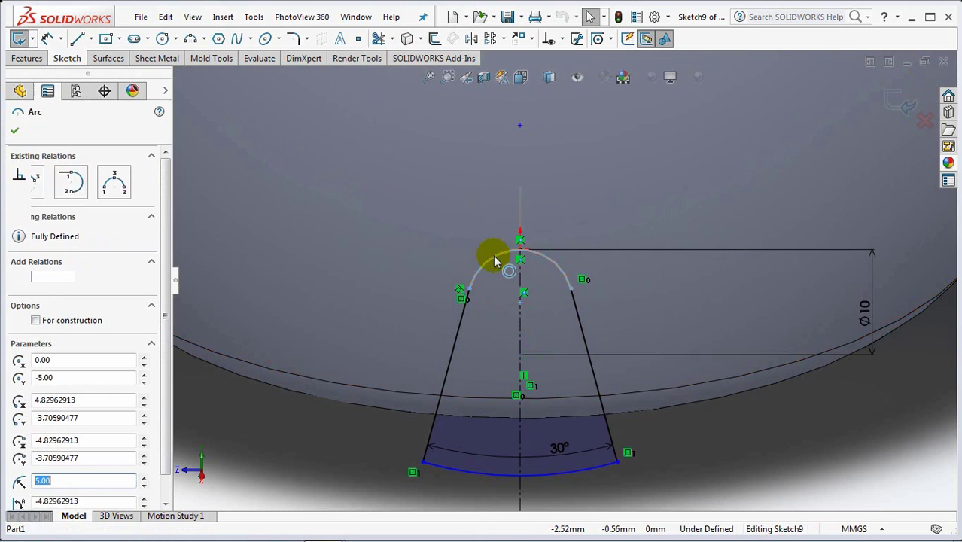
right_click(493, 260)
Split the top arc at its apex into two halves
mouse_move(610, 511)
click(719, 510)
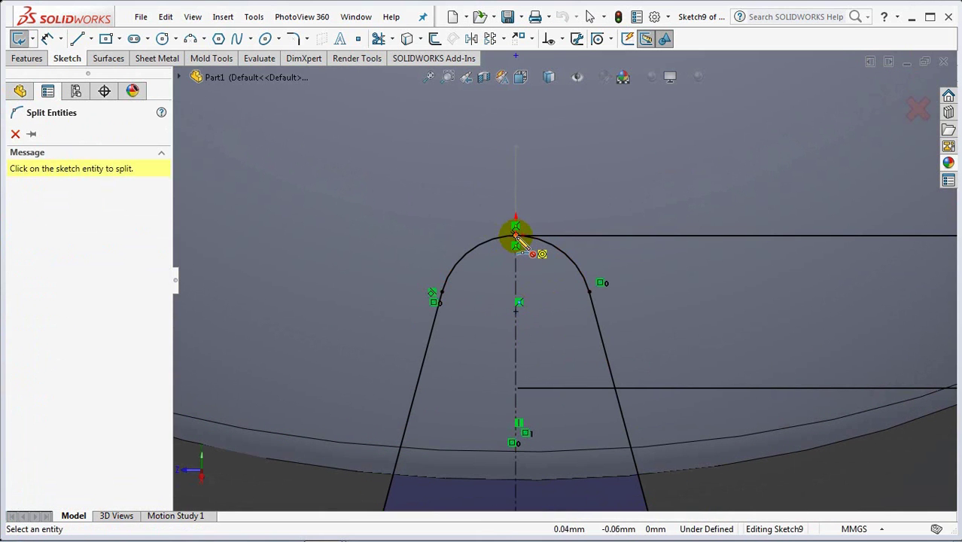
click(515, 237)
right_click(517, 238)
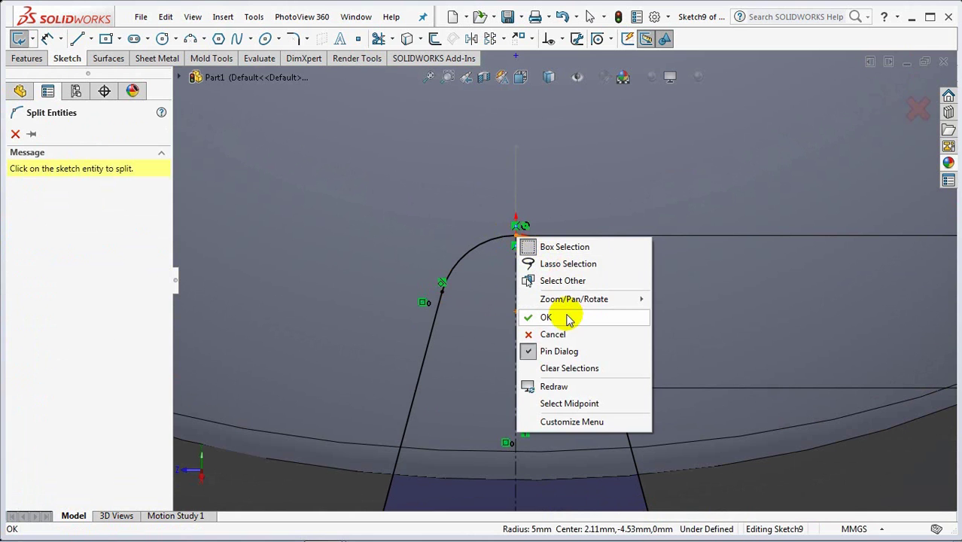
click(531, 317)
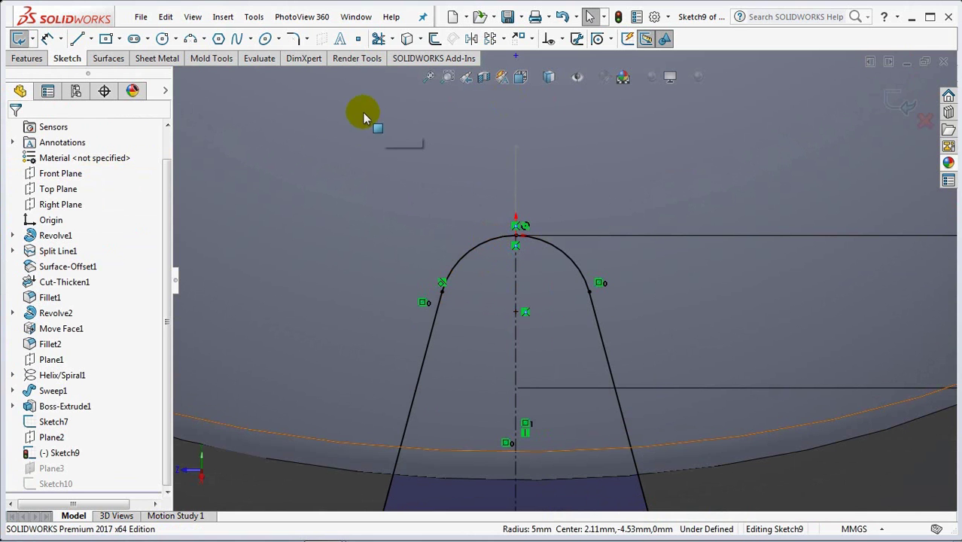
key(ctrl+8)
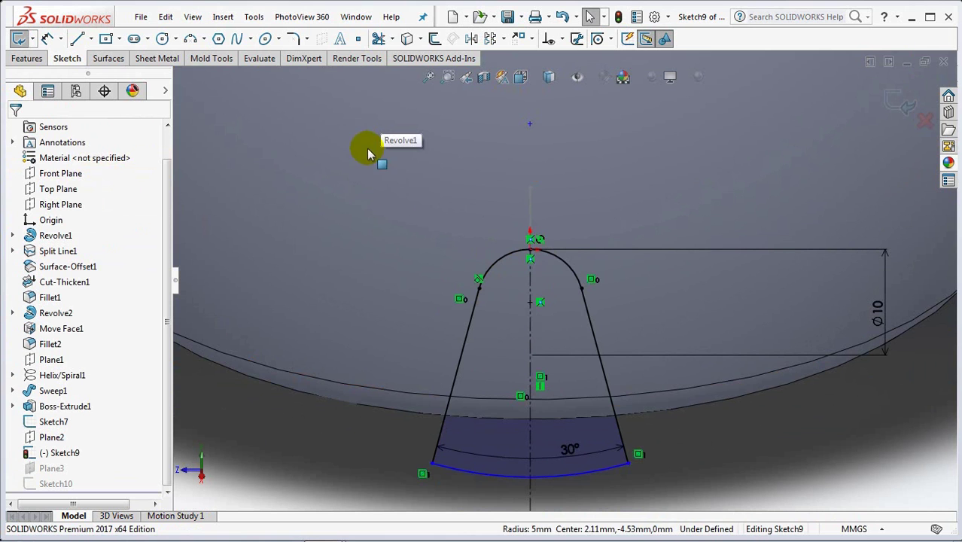
Fit an open spline to the left slanted line and left half-arc
click(254, 17)
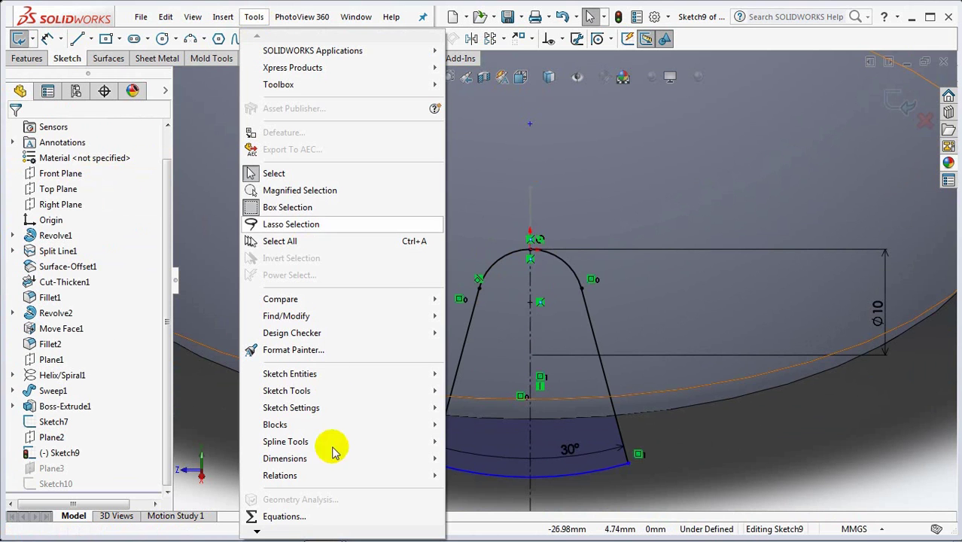
mouse_move(391, 450)
click(512, 325)
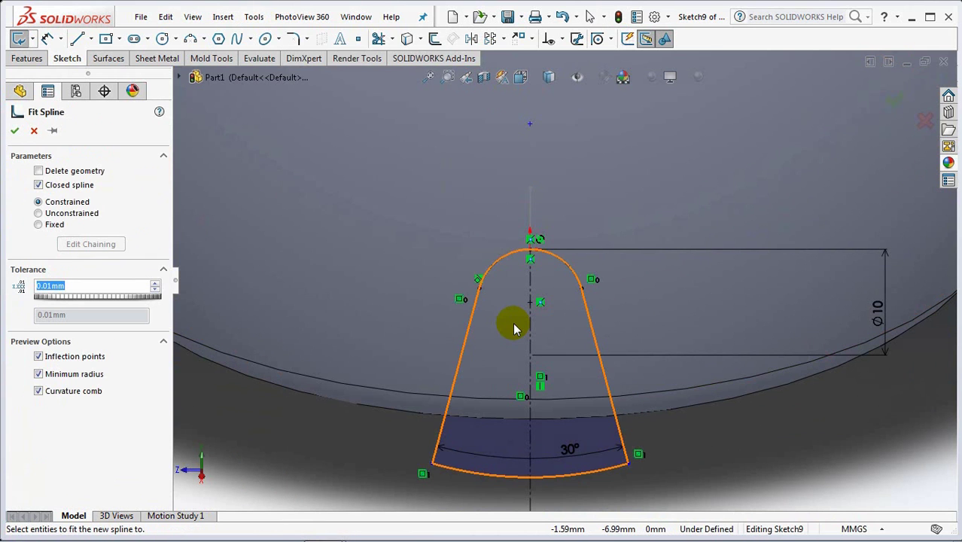
click(38, 185)
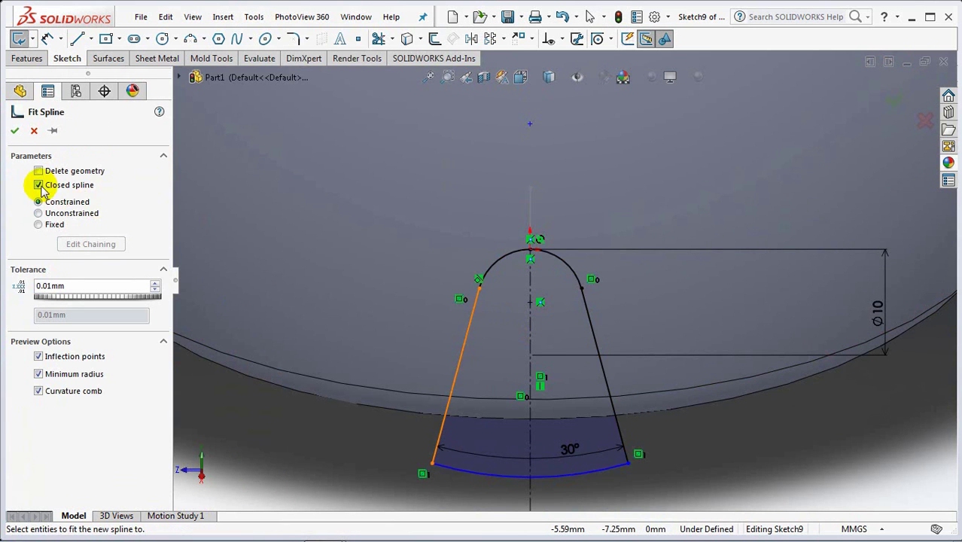
click(472, 322)
click(496, 261)
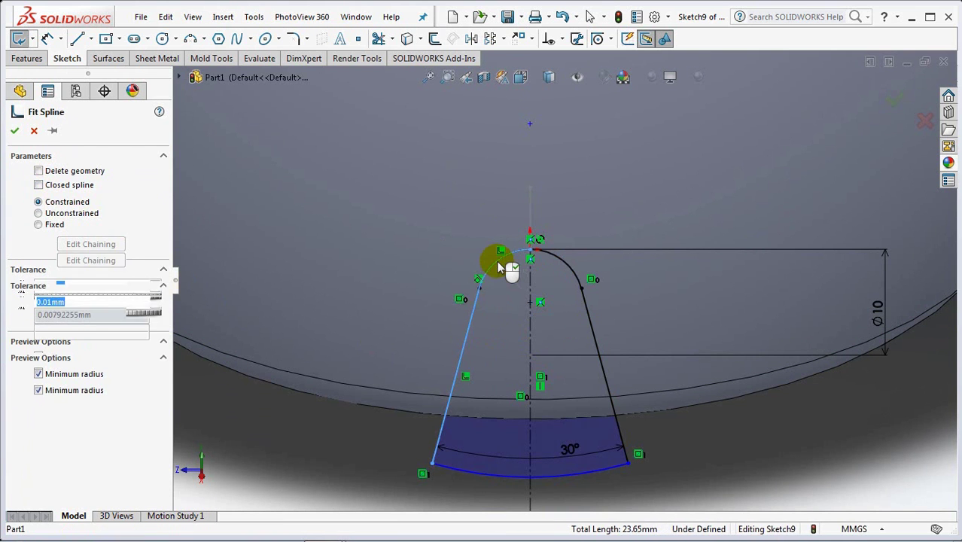
key(Return)
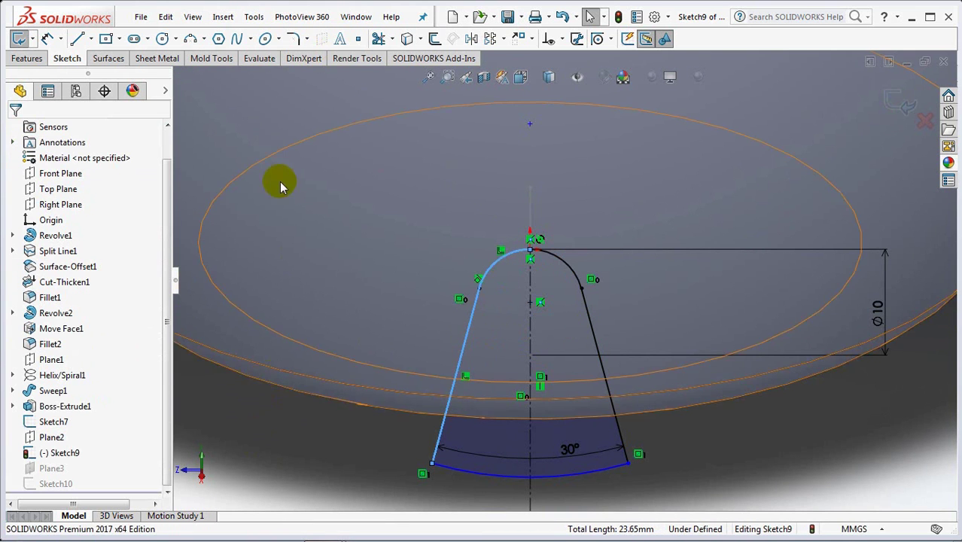
Fit a second open spline to the right side of the lobe
click(254, 17)
mouse_move(335, 445)
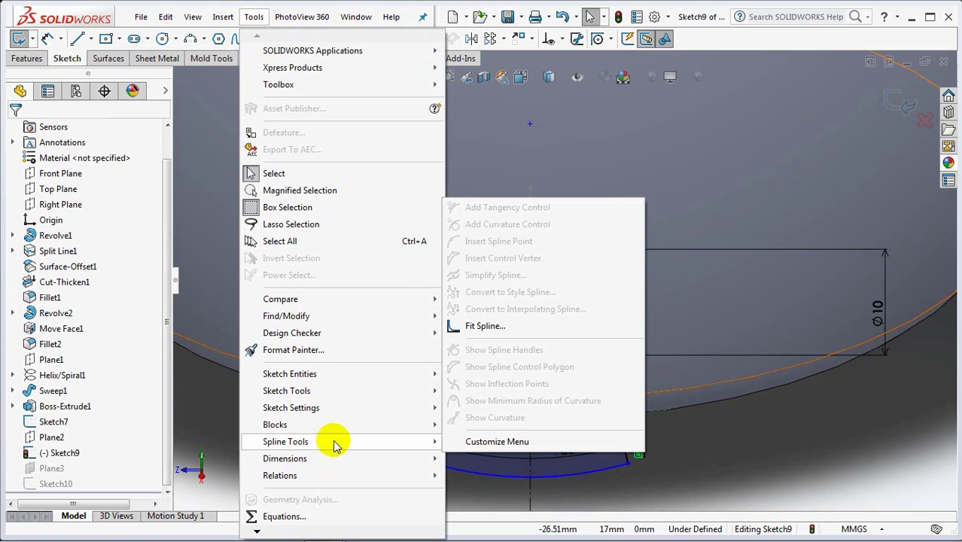
click(526, 326)
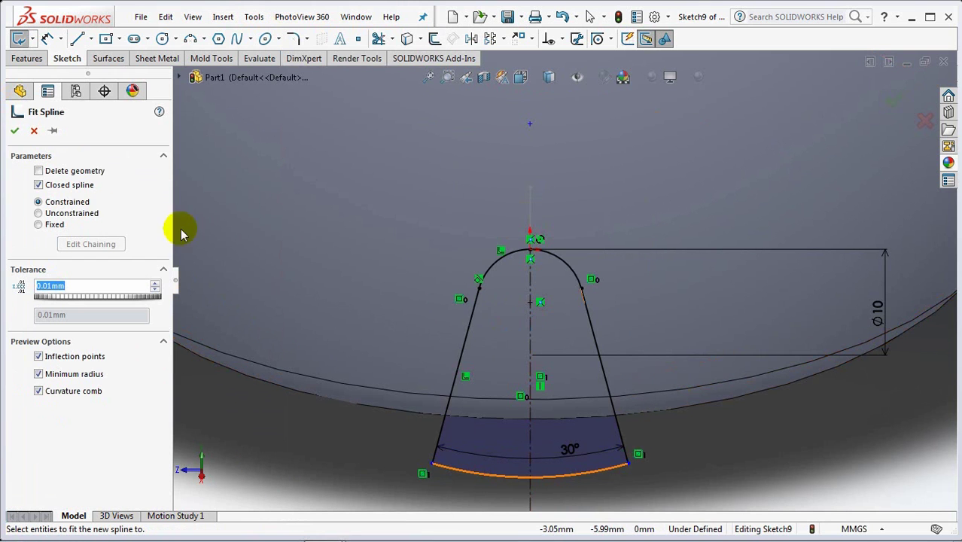
click(39, 185)
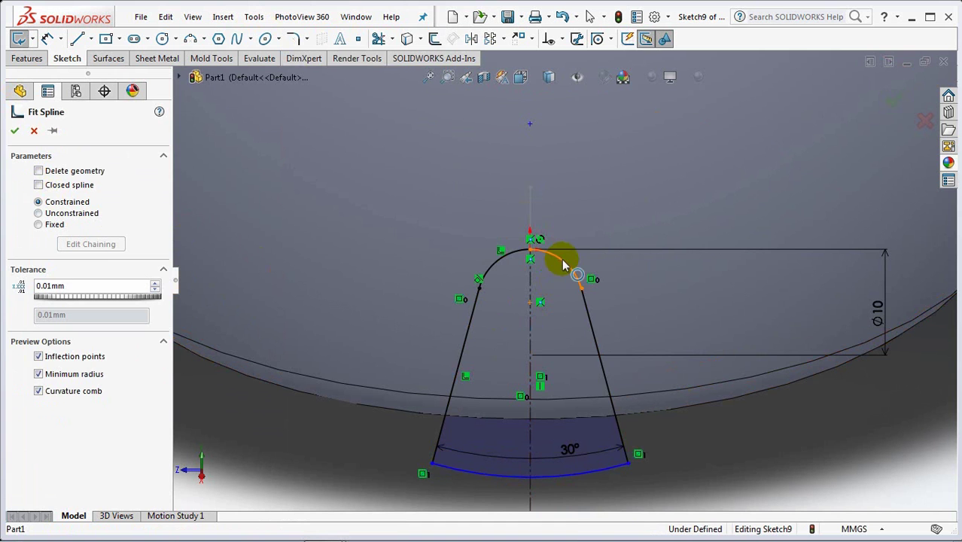
key(Return)
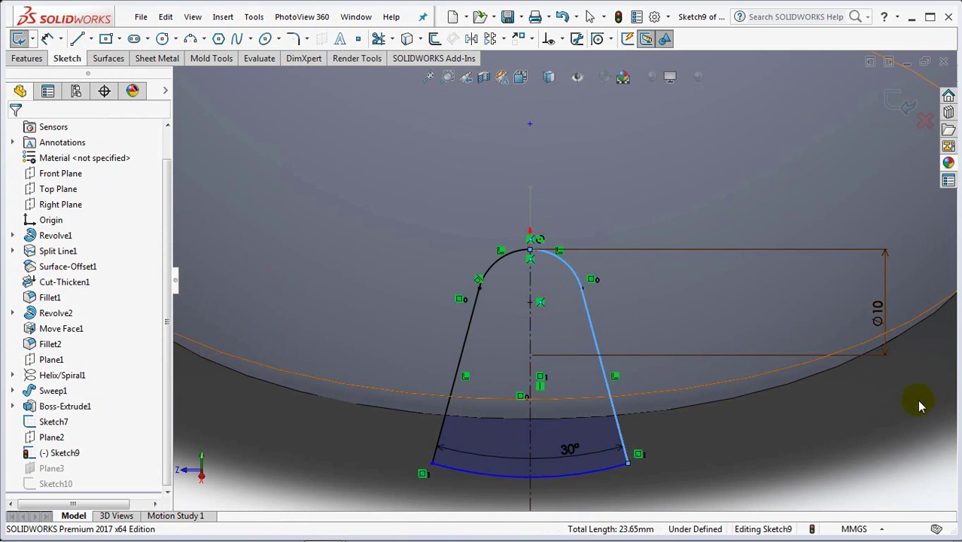
Exit the lobe sketch and create Plane3 parallel to the Right Plane through Point4@Sketch7
click(898, 99)
mouse_move(898, 99)
middle_down()
mouse_move(876, 215)
mouse_move(788, 277)
mouse_move(836, 264)
mouse_move(829, 279)
middle_up()
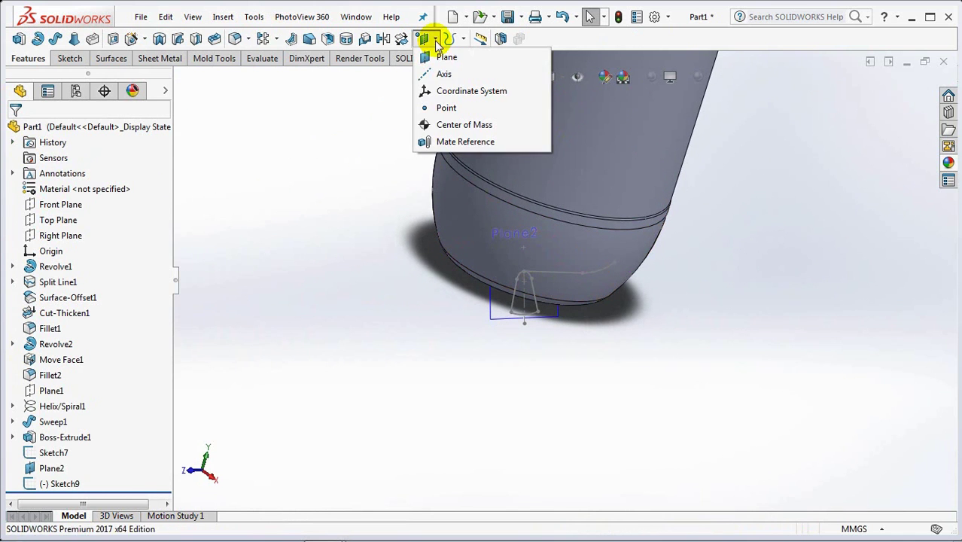
click(482, 64)
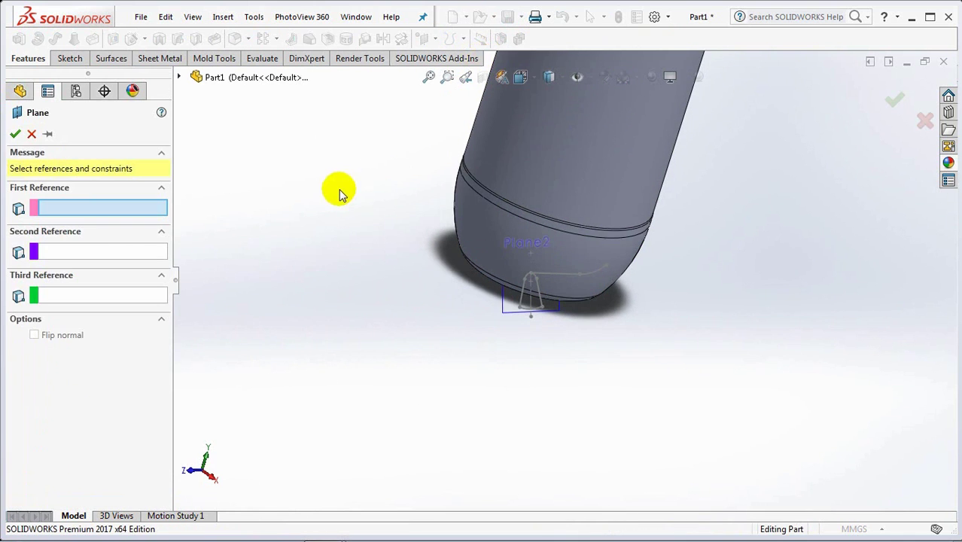
click(179, 78)
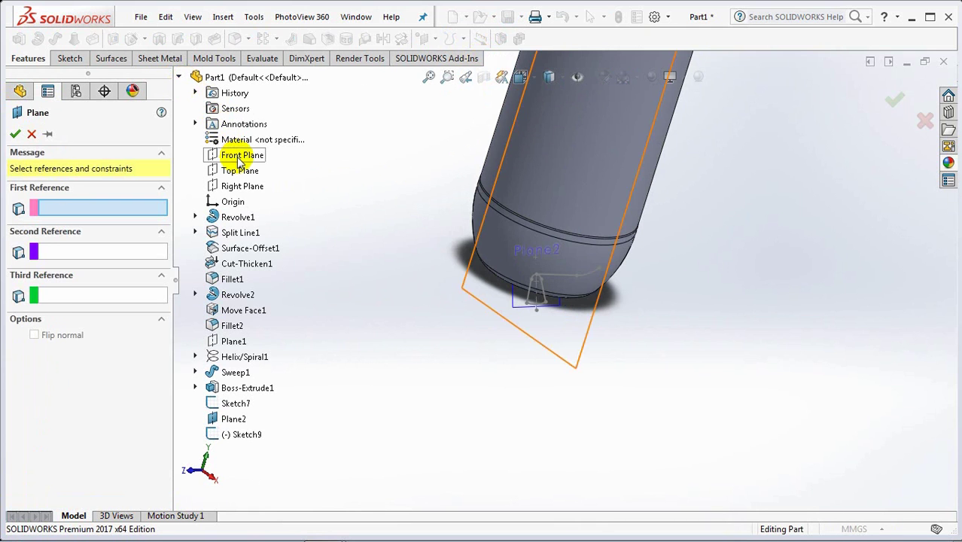
click(244, 186)
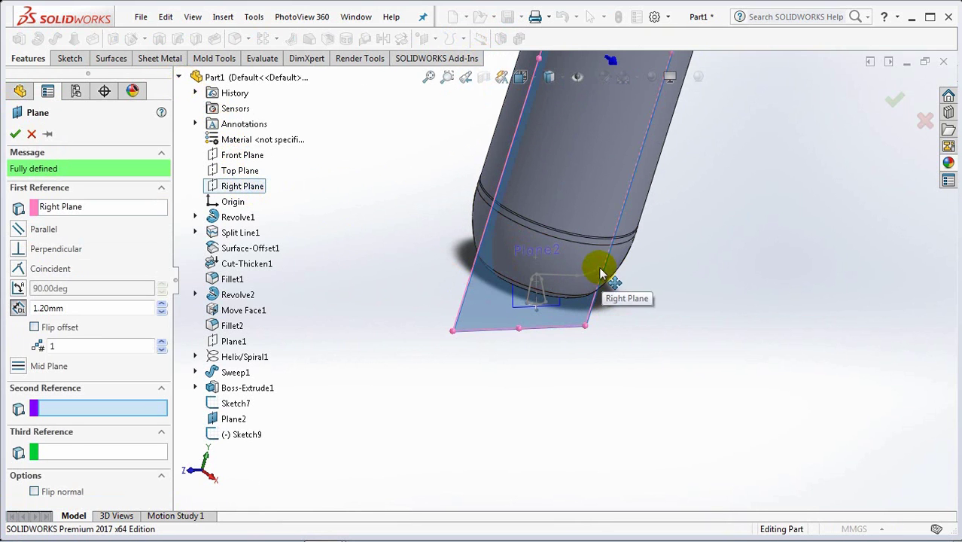
scroll(602, 275, down, 2)
click(591, 271)
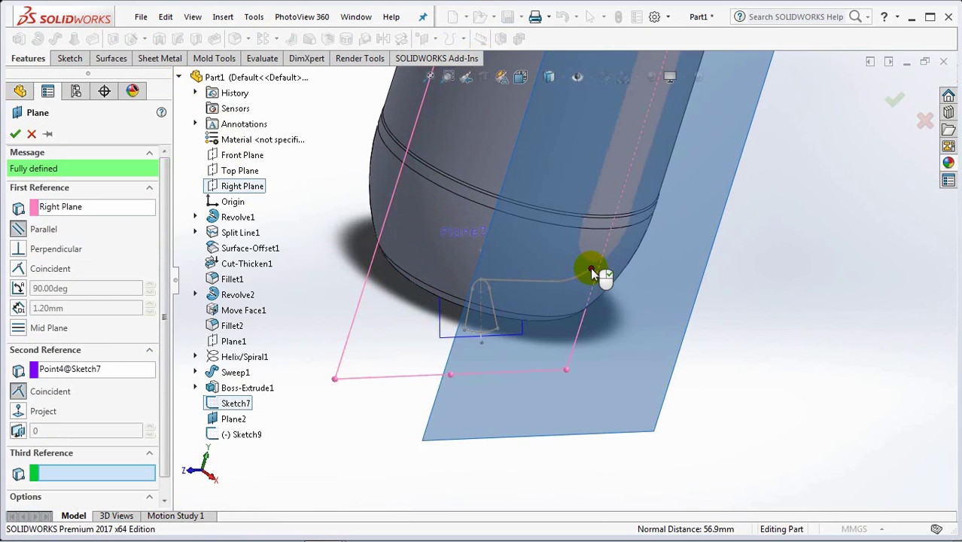
key(Return)
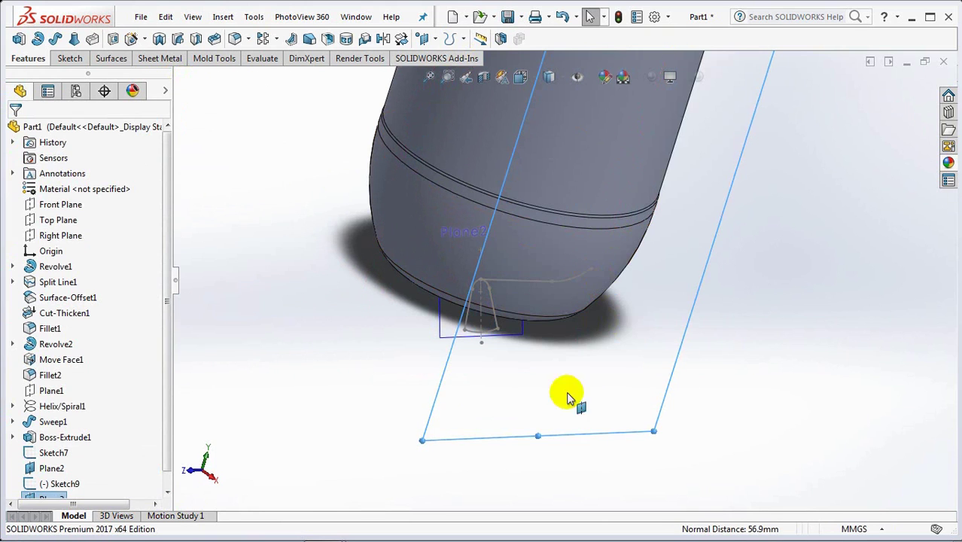
click(446, 397)
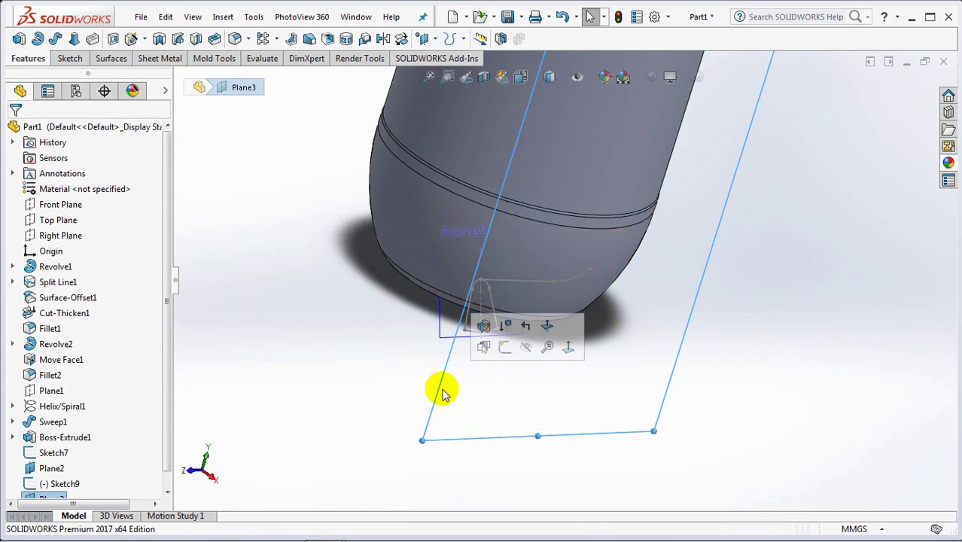
Start a new sketch on Plane3, viewed head-on with hidden lines visible
click(502, 349)
click(520, 78)
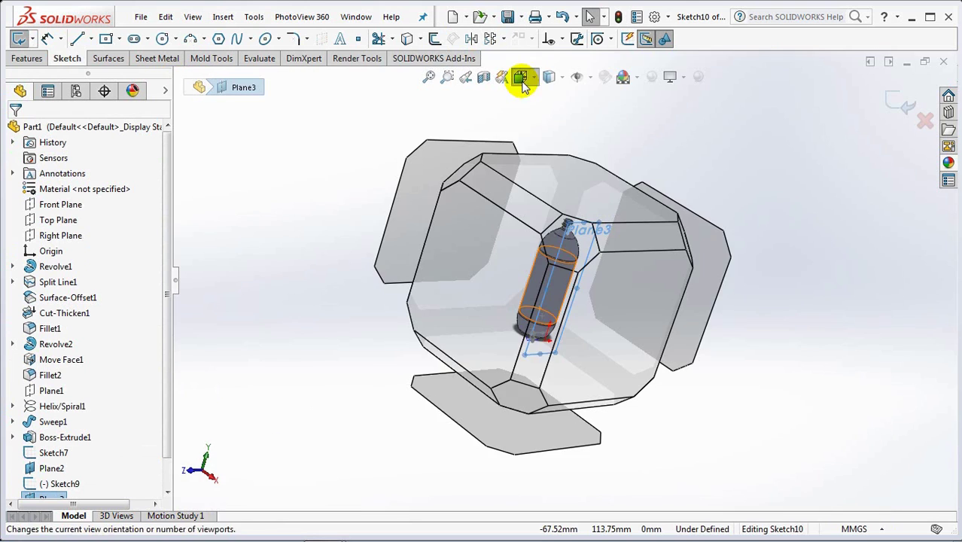
click(598, 145)
scroll(563, 433, down, 5)
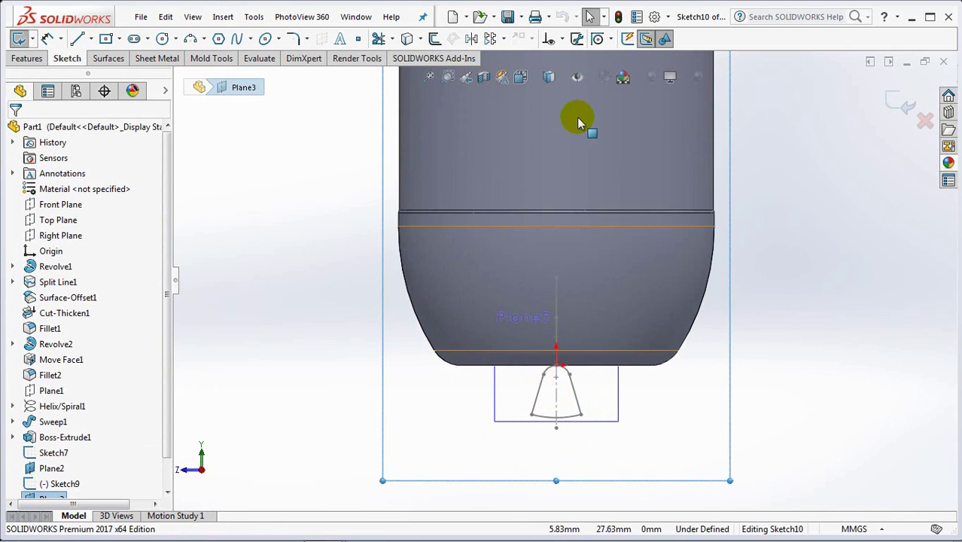
click(548, 78)
click(547, 161)
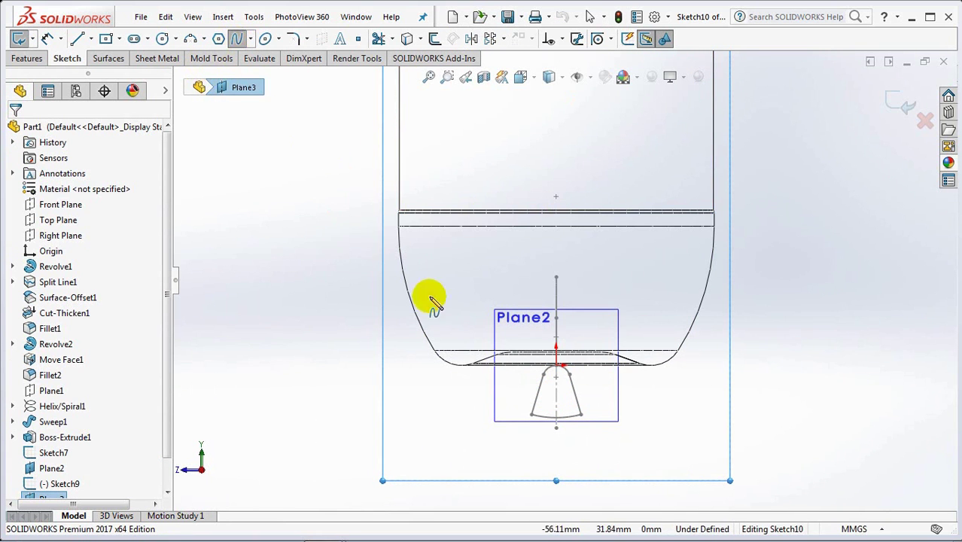
scroll(520, 369, down, 3)
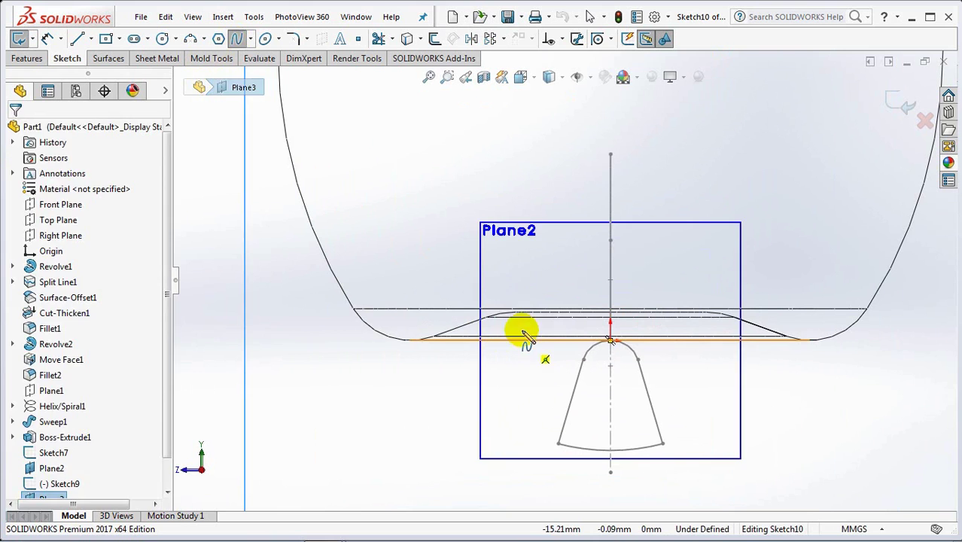
Draw a spline rising from the horizontal base line
click(526, 340)
click(509, 268)
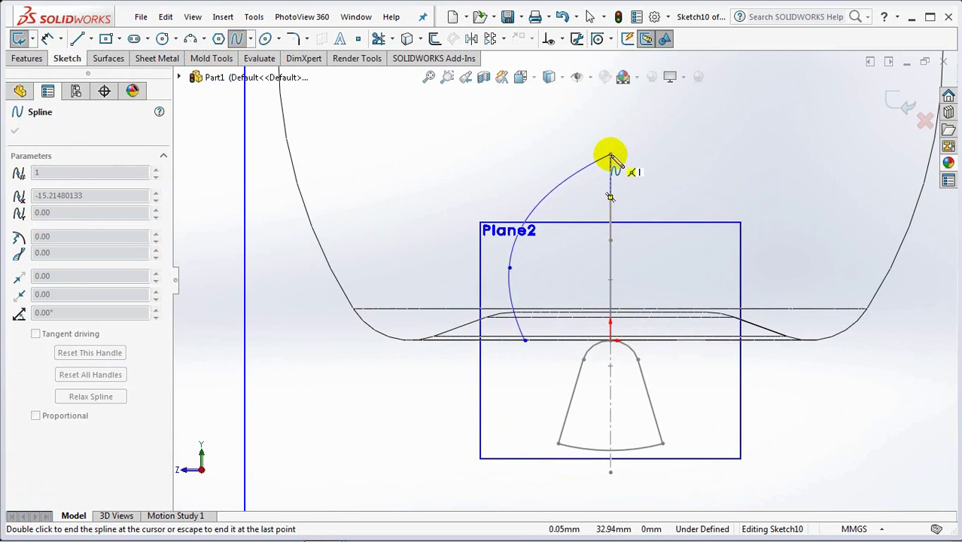
right_click(611, 158)
click(708, 167)
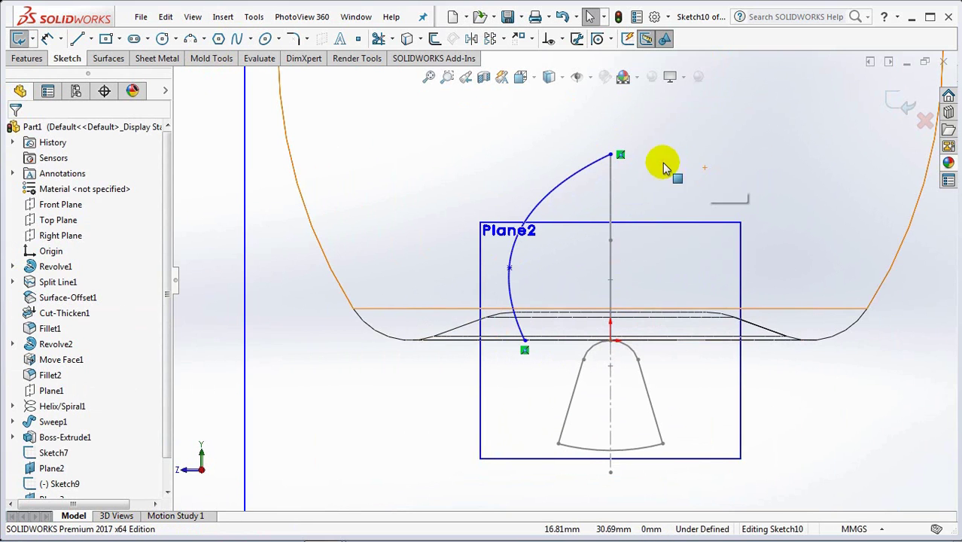
Draw a horizontal construction centerline from the spline's top end to the right
click(86, 39)
click(108, 71)
click(610, 155)
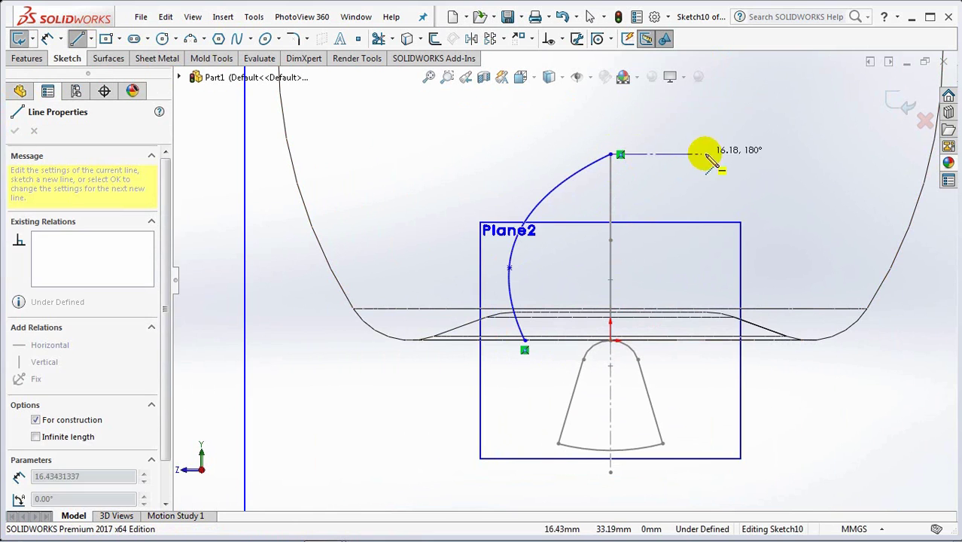
click(720, 155)
right_click(721, 156)
click(757, 165)
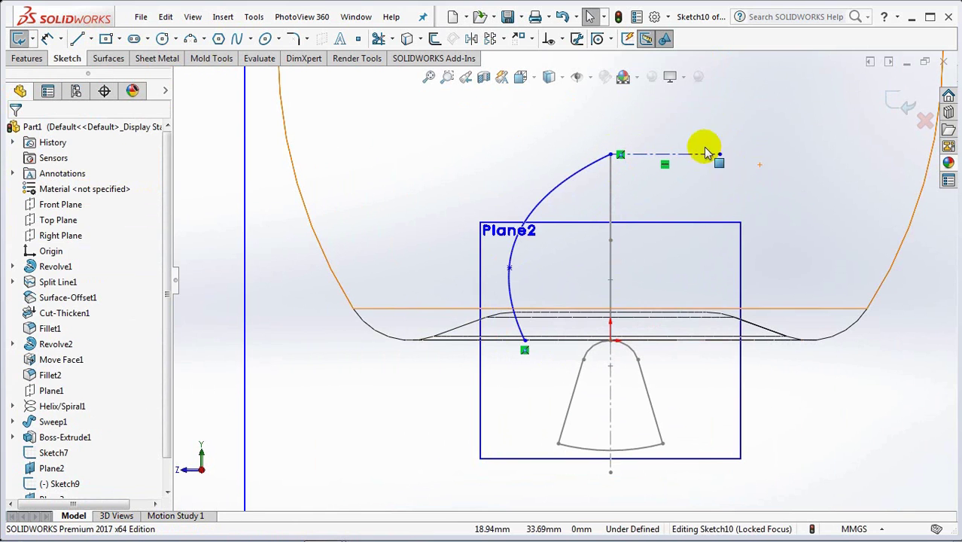
Make the spline tangent to the horizontal centerline
click(575, 41)
click(630, 73)
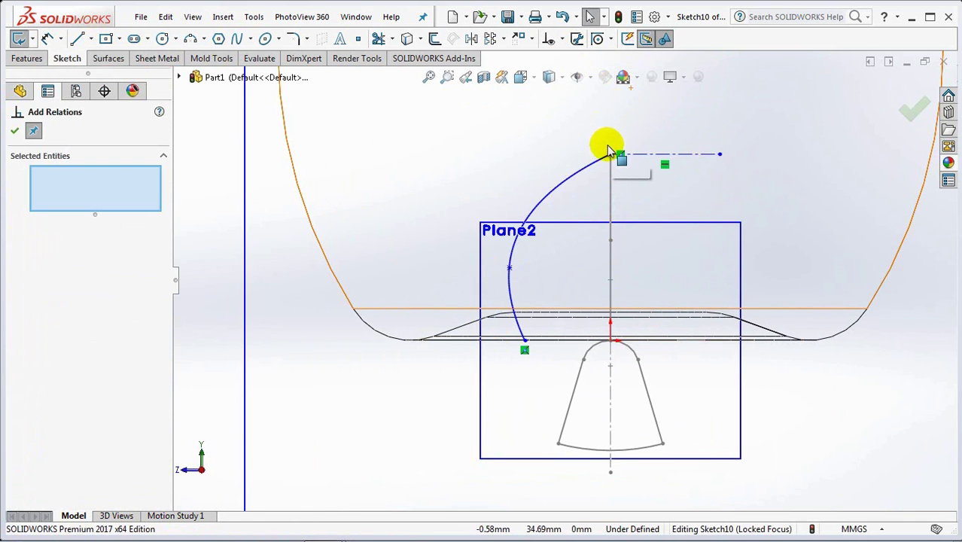
click(591, 163)
click(643, 154)
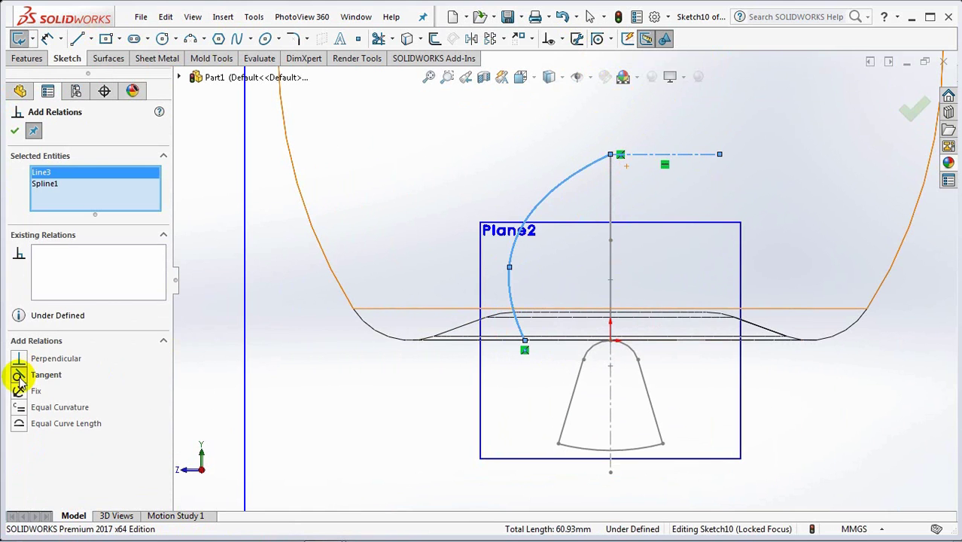
click(13, 133)
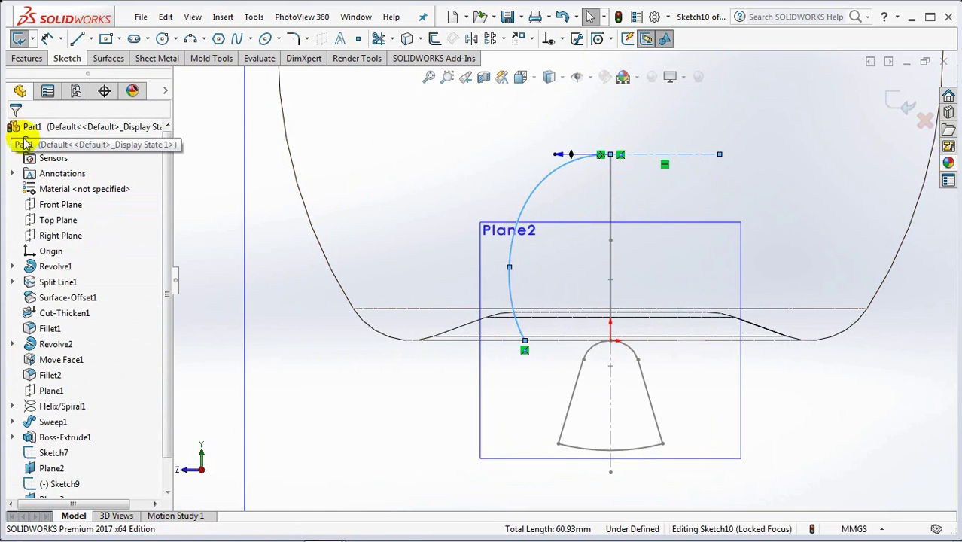
Dimension the spline: middle point 18 mm above the base, bottom end 19 mm from the centerline
click(48, 39)
click(510, 268)
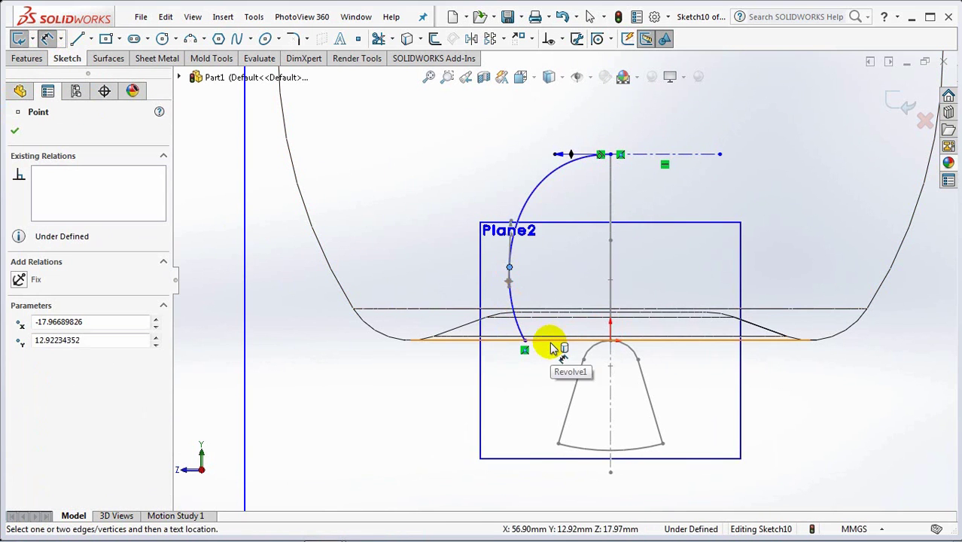
click(551, 345)
click(452, 301)
text(1)
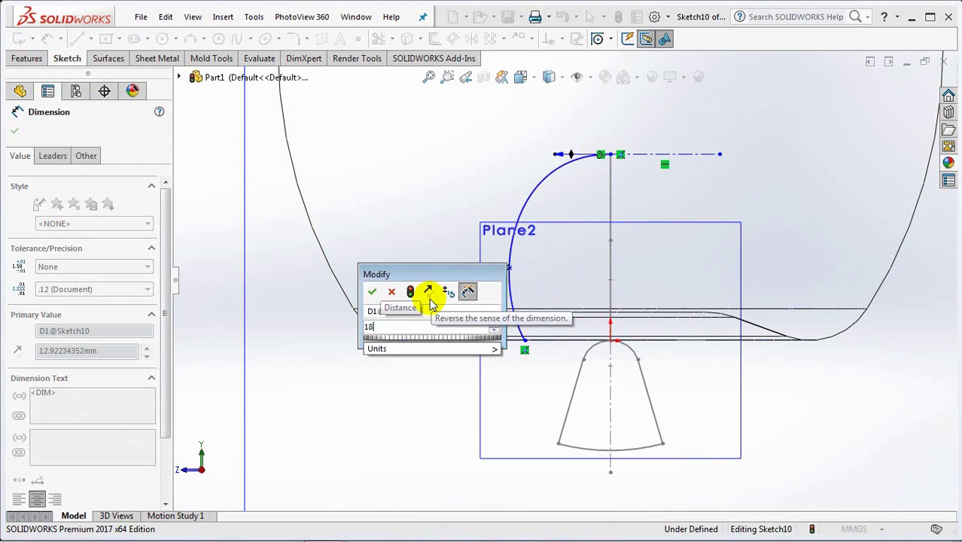
text(8)
click(372, 291)
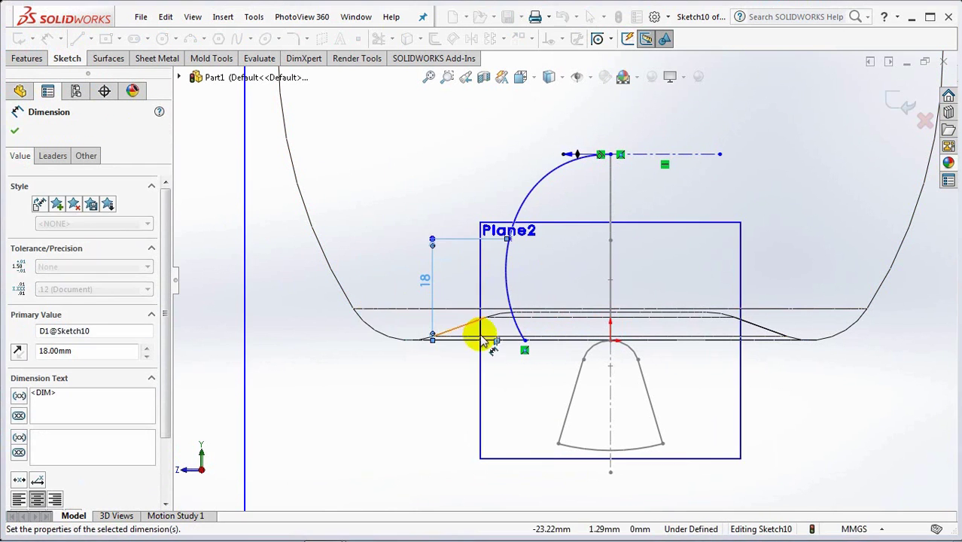
click(526, 343)
click(613, 350)
click(560, 399)
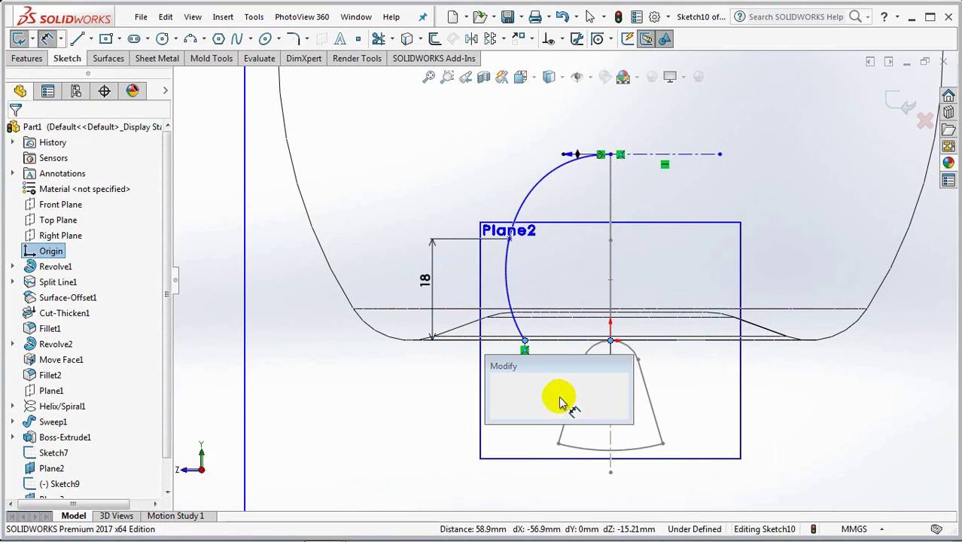
text(19)
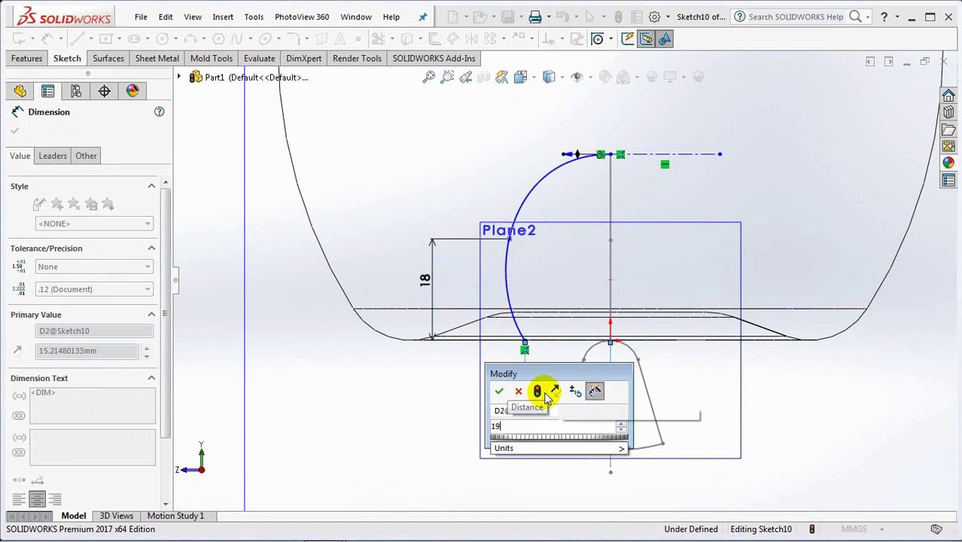
click(500, 392)
Dimension the spline's middle point 20 mm from the centerline
click(509, 240)
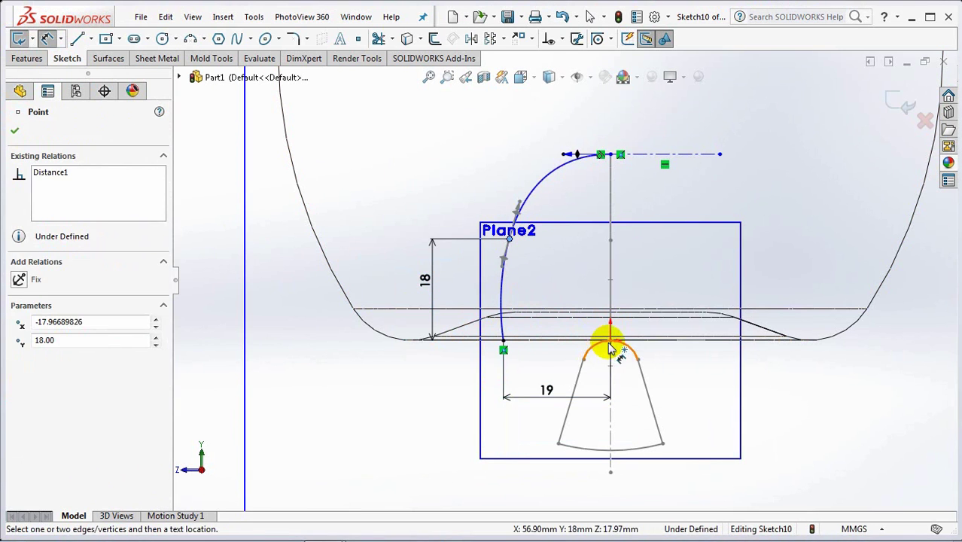
click(609, 342)
click(527, 434)
text(20)
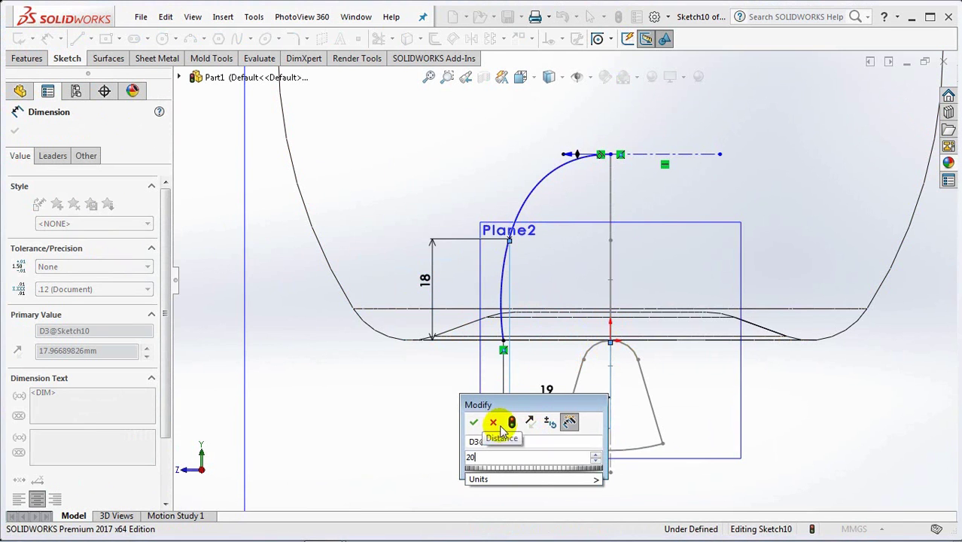
click(474, 426)
mouse_move(467, 423)
middle_down()
mouse_move(451, 419)
mouse_move(595, 371)
middle_up()
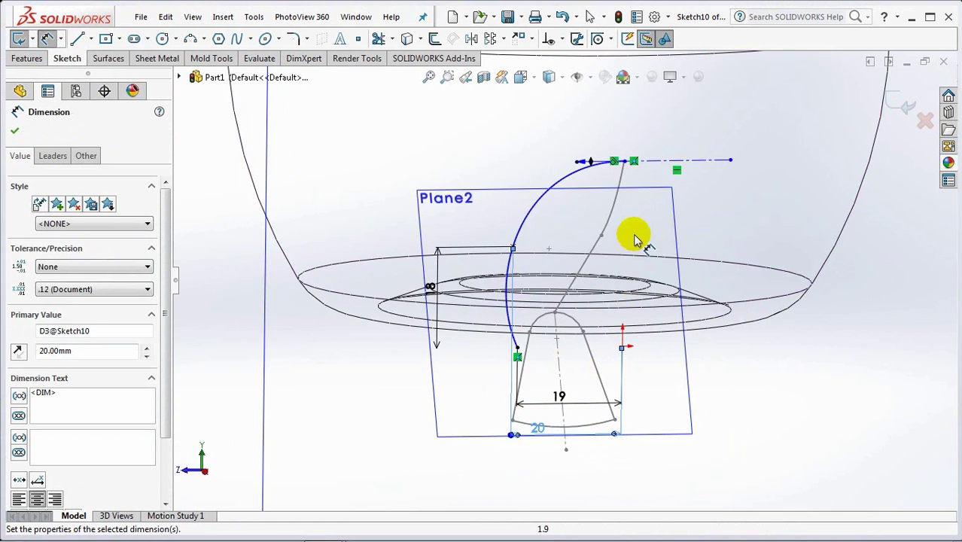
scroll(627, 190, down, 3)
click(183, 172)
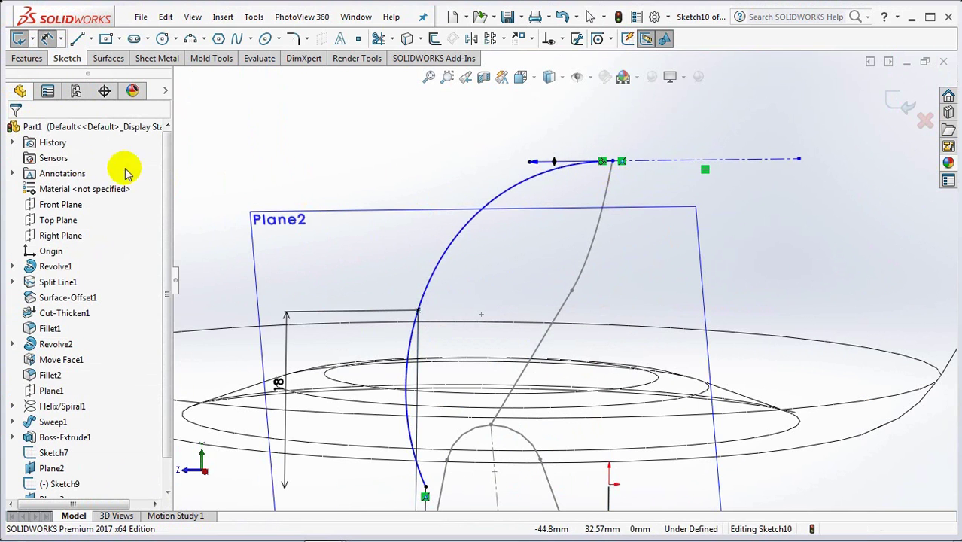
scroll(647, 172, down, 3)
Make the spline's top end point coincident with Sketch7's arc endpoint
mouse_move(584, 175)
mouse_down()
mouse_move(589, 160)
mouse_move(591, 188)
mouse_move(595, 160)
mouse_up()
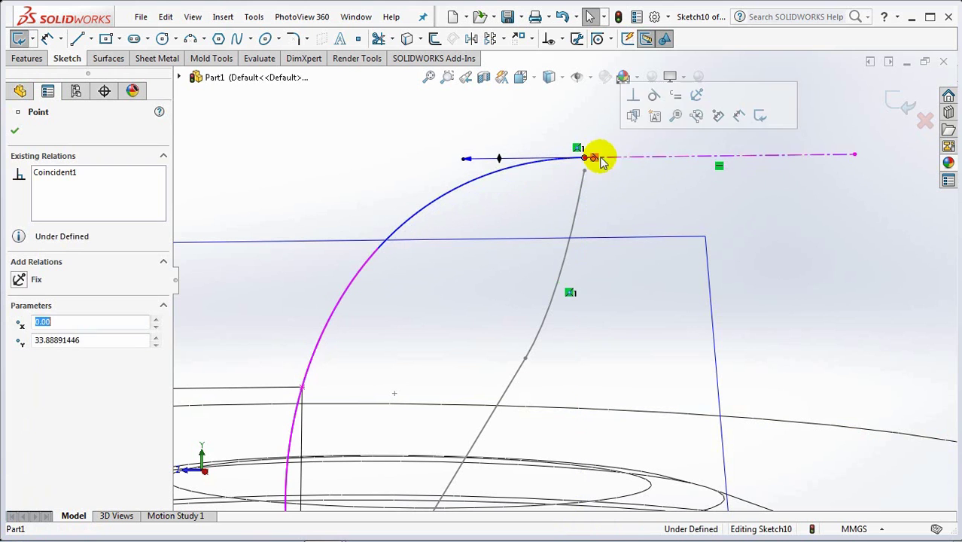
click(558, 37)
click(594, 73)
click(585, 175)
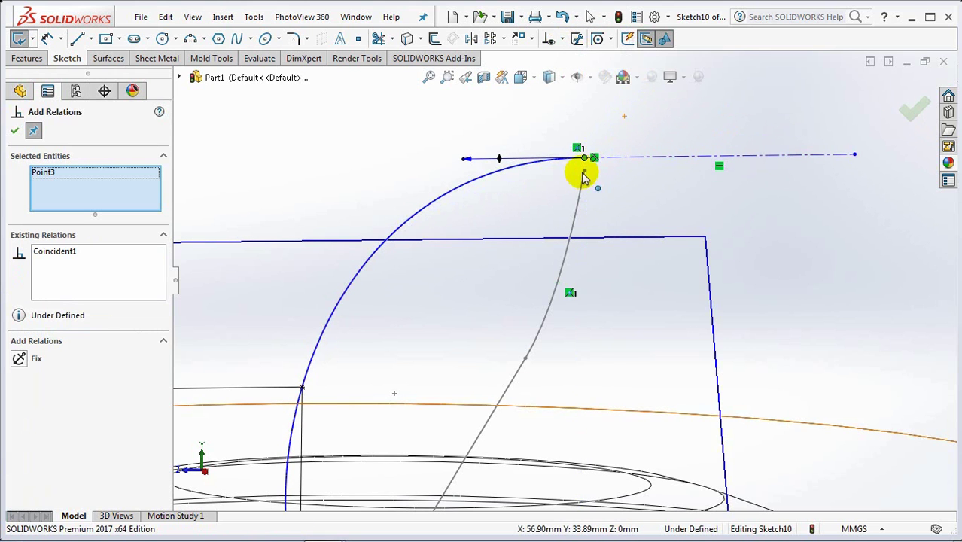
click(584, 169)
click(20, 391)
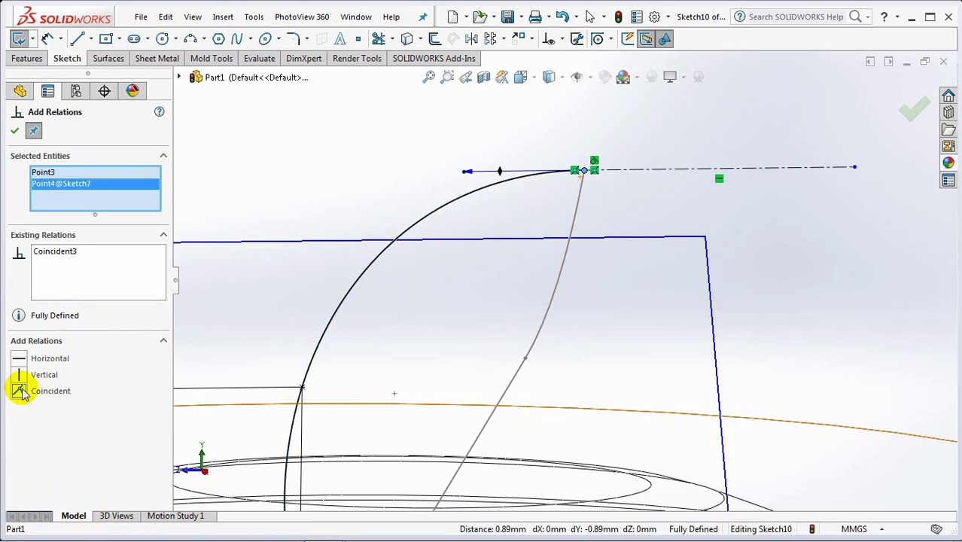
click(15, 131)
Switch to the Right view orientation and zoom in on the arc near Plane2
middle_drag(704, 256, 702, 277)
click(521, 78)
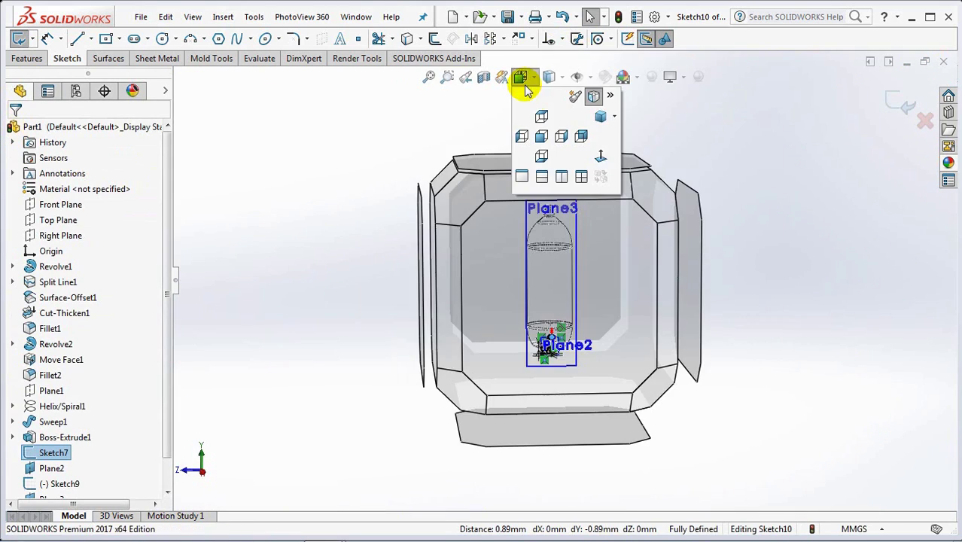
click(601, 156)
click(522, 78)
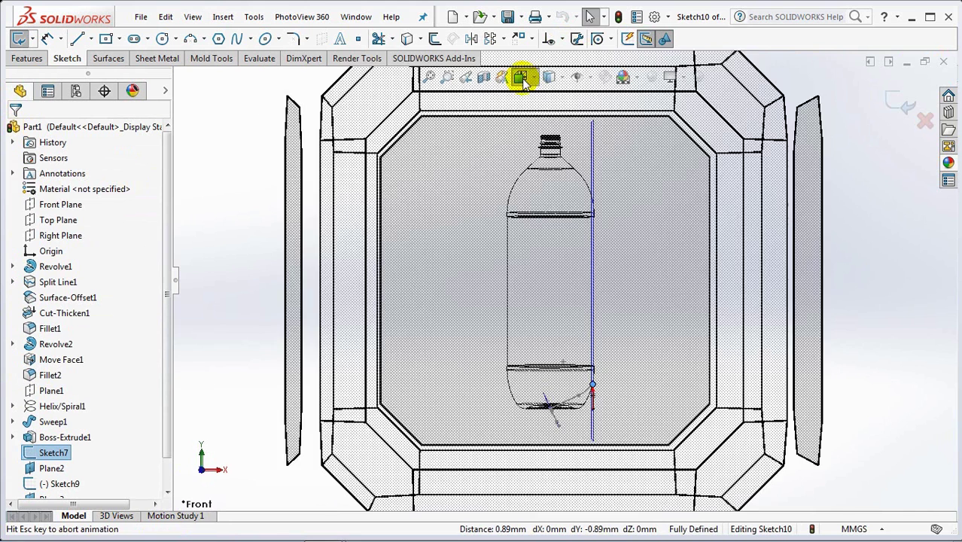
click(565, 139)
scroll(569, 403, down, 5)
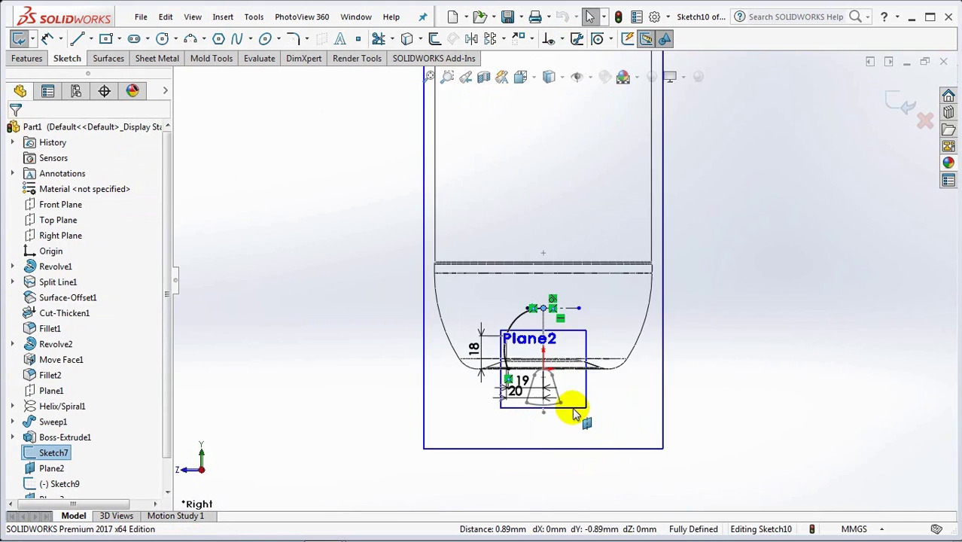
Draw a vertical centerline from the arc's top end down to the origin
click(89, 39)
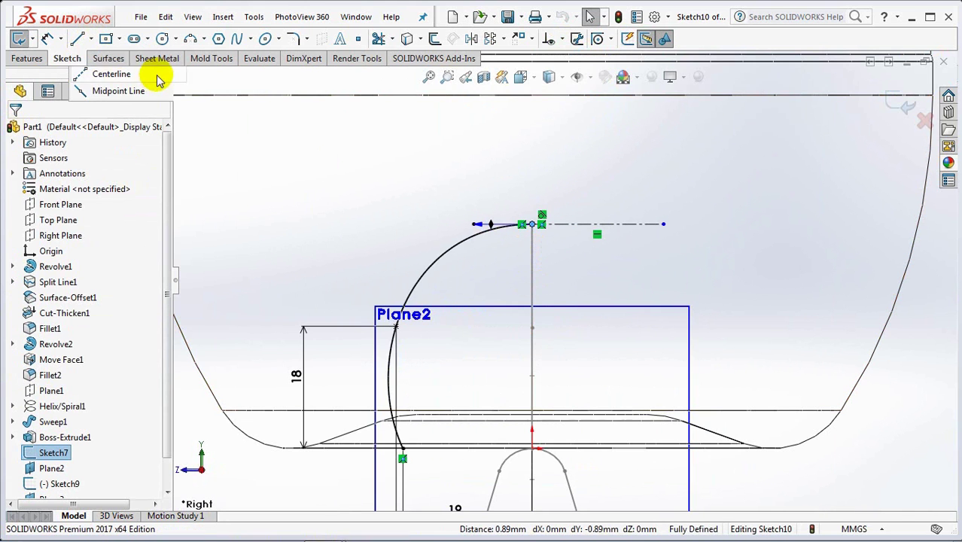
click(150, 73)
click(533, 224)
click(532, 449)
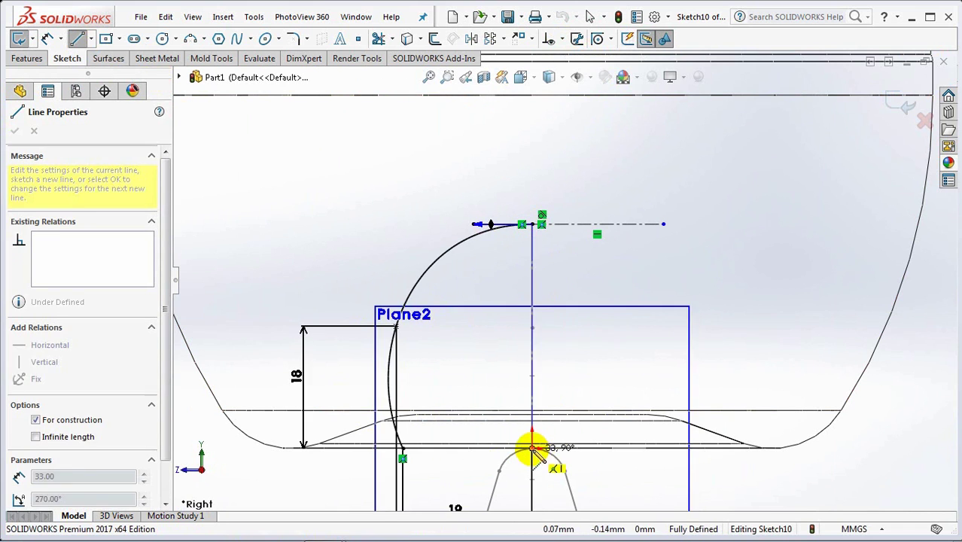
right_click(529, 392)
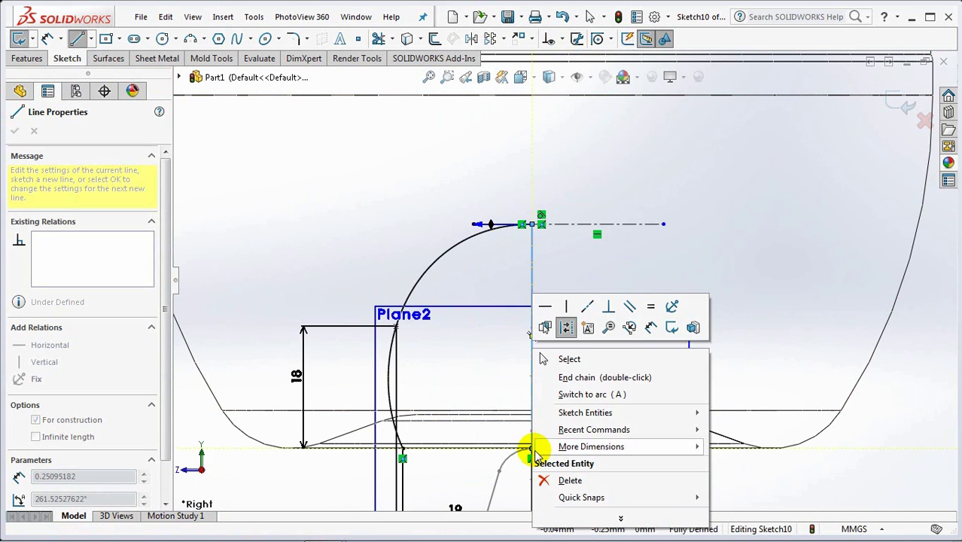
click(623, 358)
Mirror the arc about the vertical centerline
click(470, 39)
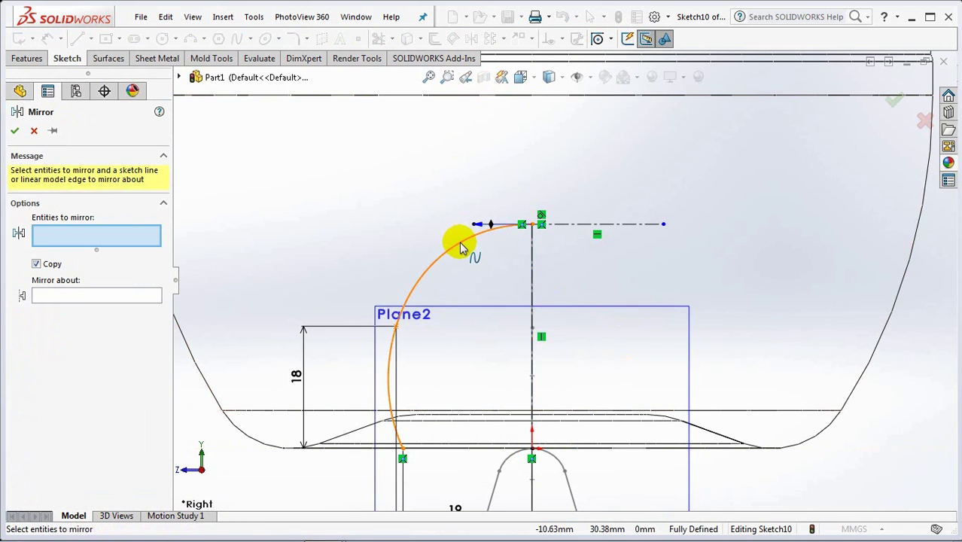
click(459, 242)
click(533, 277)
key(Return)
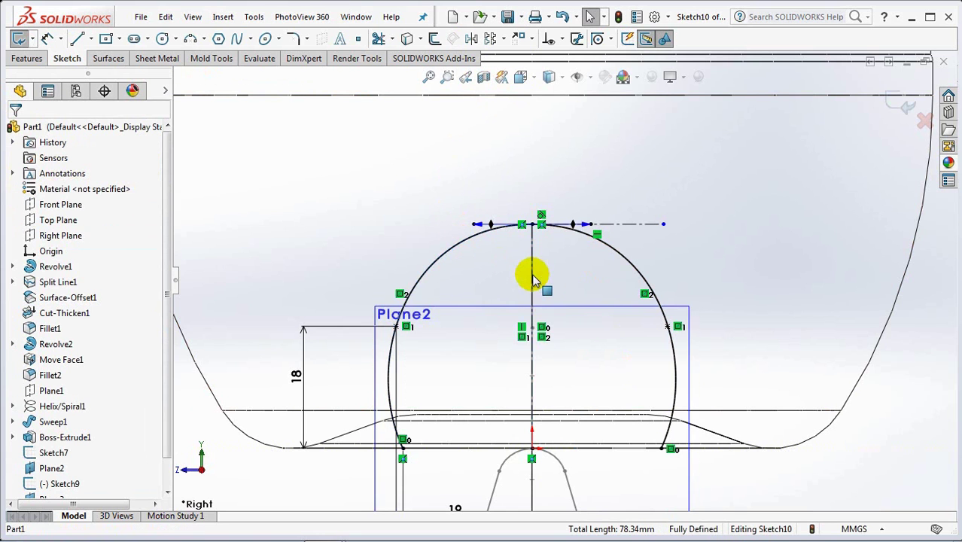
Switch to shaded display and close the profile with a horizontal line between the arc endpoints
click(550, 77)
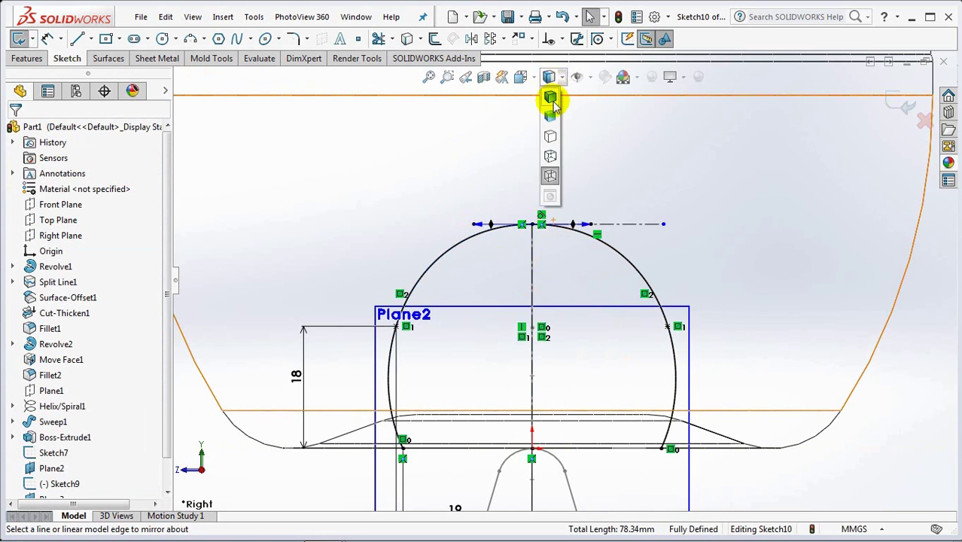
click(550, 98)
click(76, 40)
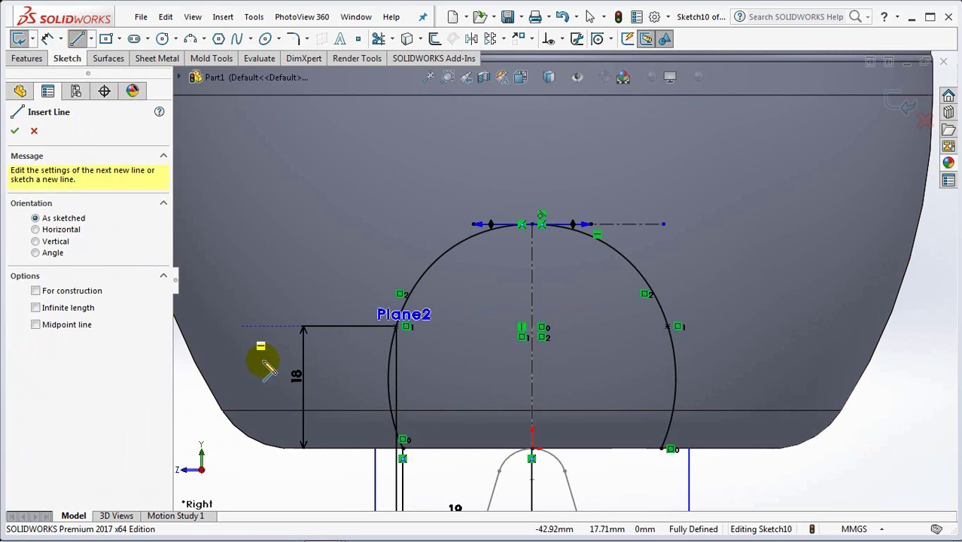
click(403, 448)
click(662, 450)
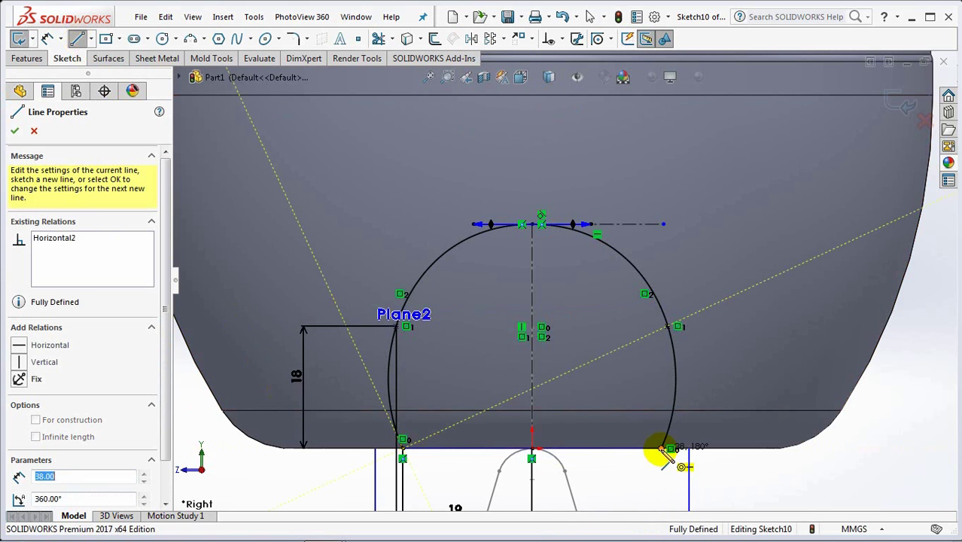
right_click(663, 454)
click(730, 407)
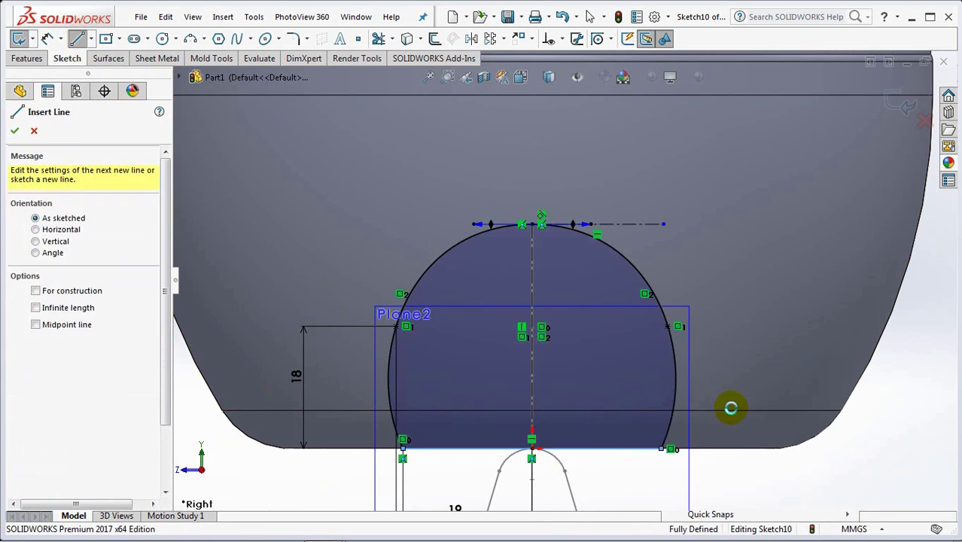
Exit Sketch10, hide Plane3 and Plane2, and turn the view toward the bottle base
key(f)
click(898, 105)
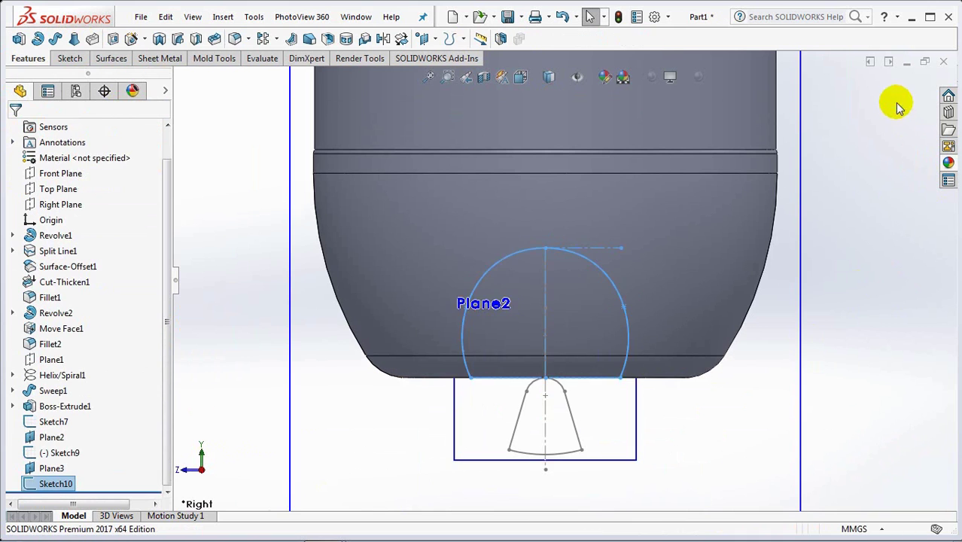
mouse_move(859, 210)
middle_down()
mouse_move(688, 316)
mouse_move(736, 317)
mouse_move(640, 343)
mouse_move(642, 352)
middle_up()
click(657, 412)
click(706, 369)
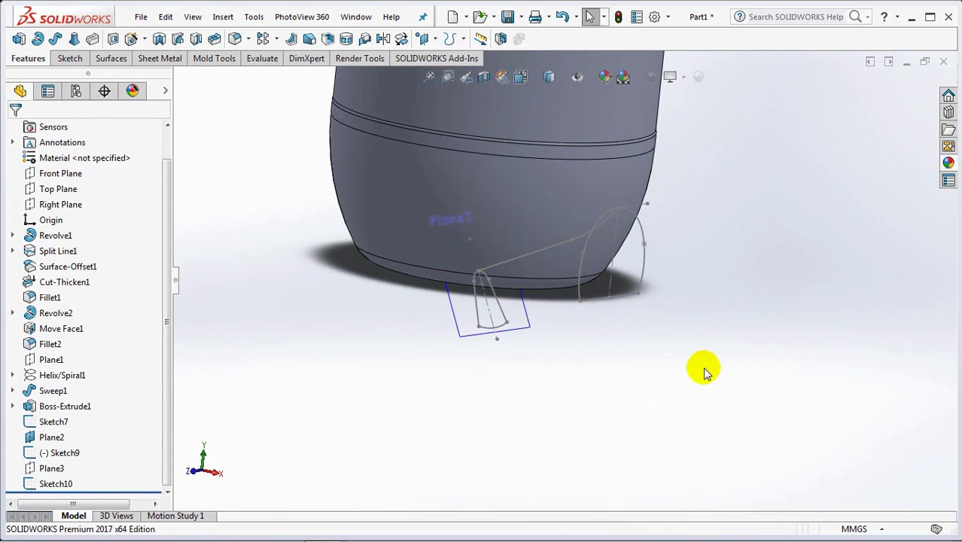
click(464, 337)
click(550, 292)
mouse_move(601, 390)
middle_down()
mouse_move(595, 380)
mouse_move(597, 390)
middle_up()
middle_drag(390, 346, 76, 67)
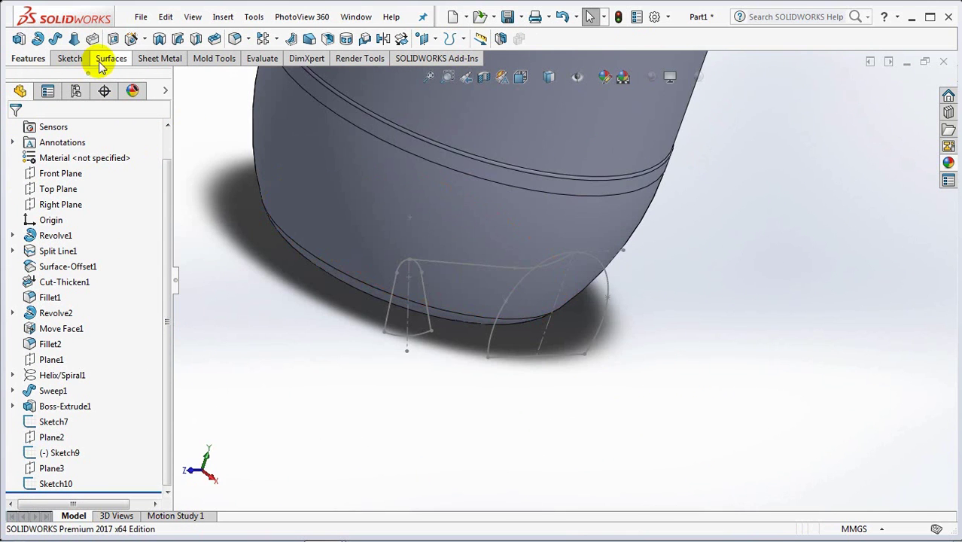
Create a lofted cut from Sketch10 to Sketch9 with Sketch7 as the guide curve
click(196, 38)
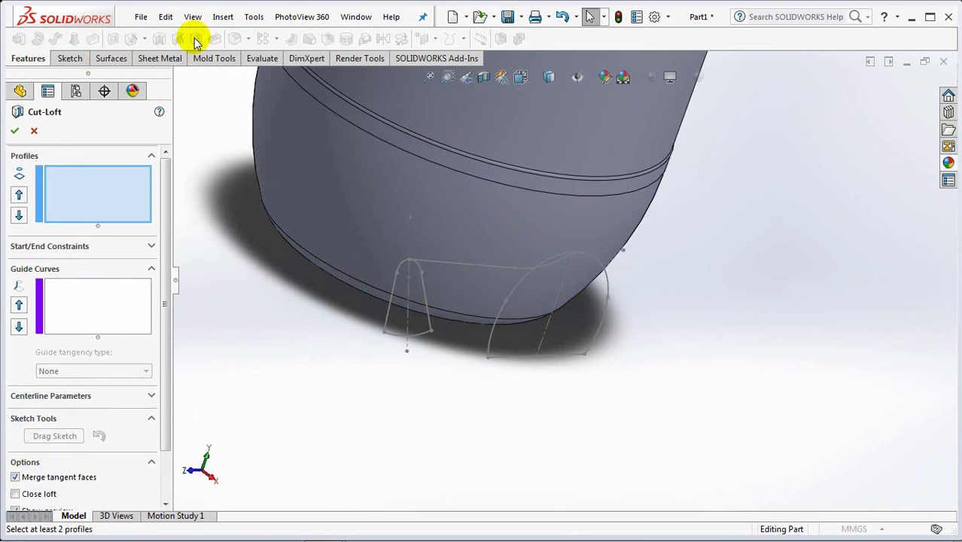
click(489, 342)
click(384, 332)
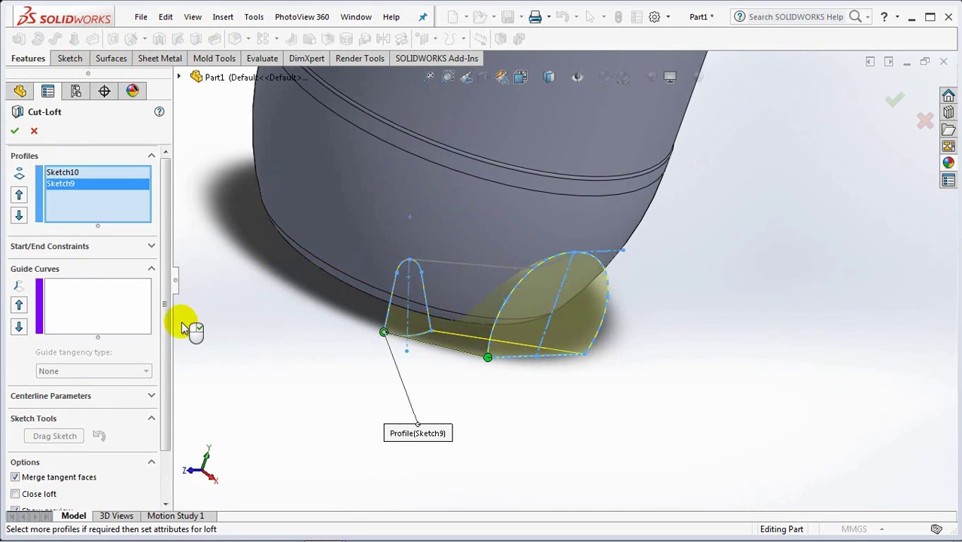
click(128, 316)
click(503, 264)
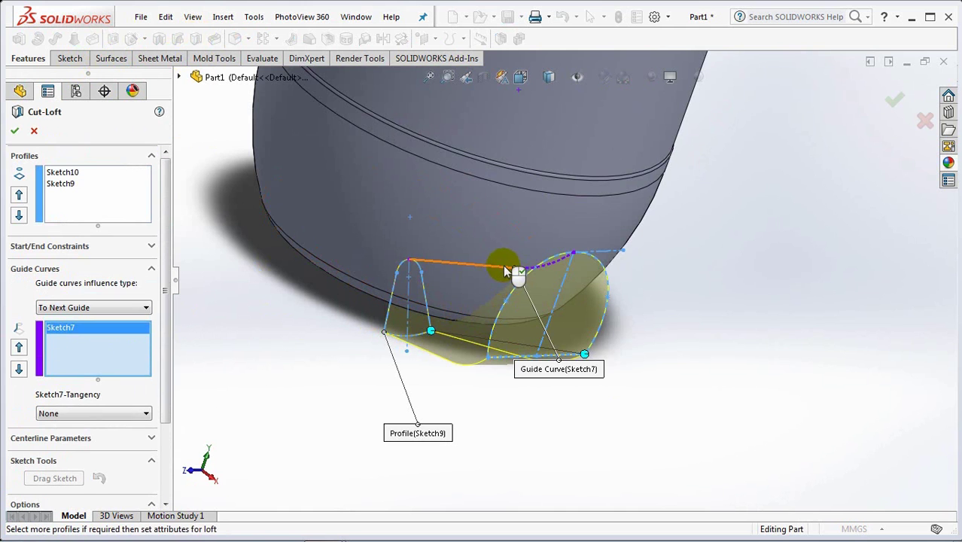
middle_drag(489, 297, 398, 297)
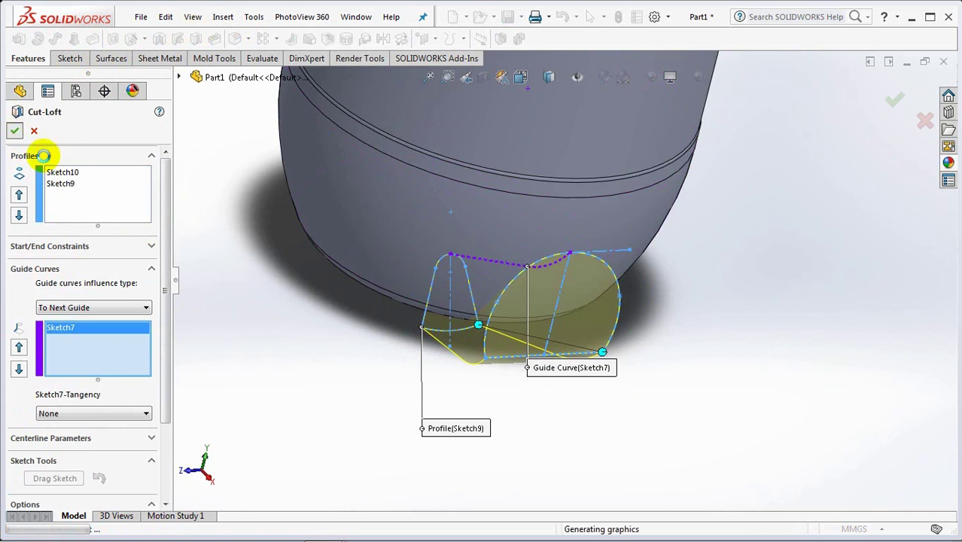
middle_drag(711, 383, 663, 243)
Round the lofted cut's rim with a 5 mm fillet, then clear the selection
click(234, 39)
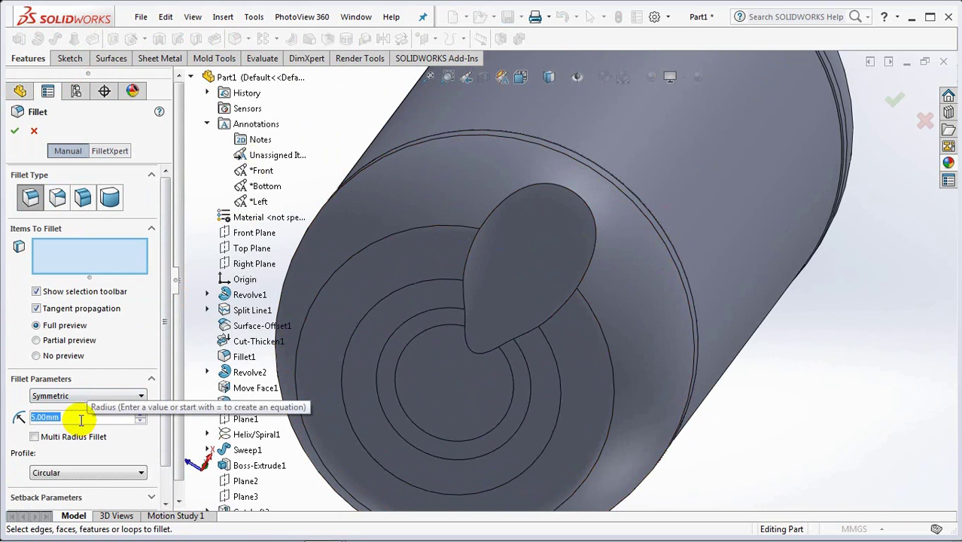
text(5)
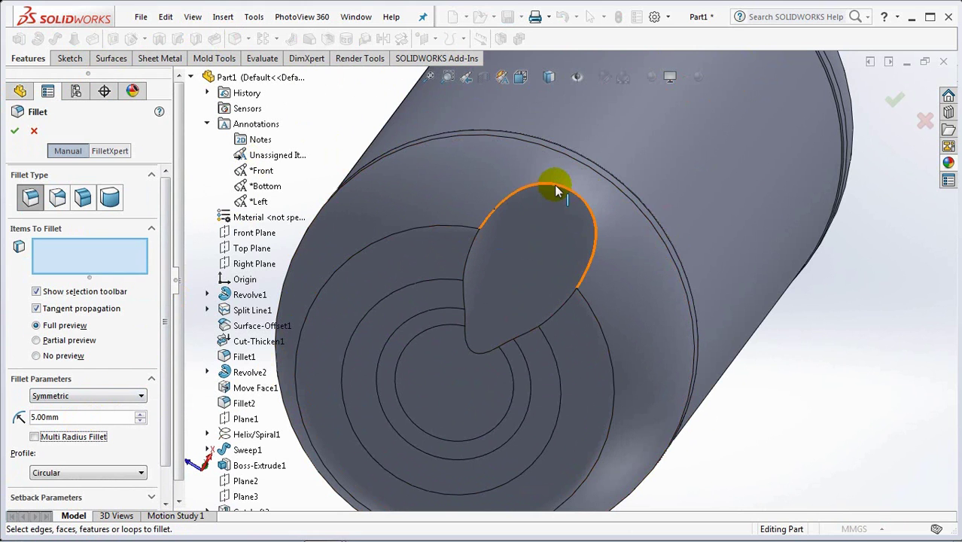
click(554, 184)
key(Return)
scroll(556, 201, up, 3)
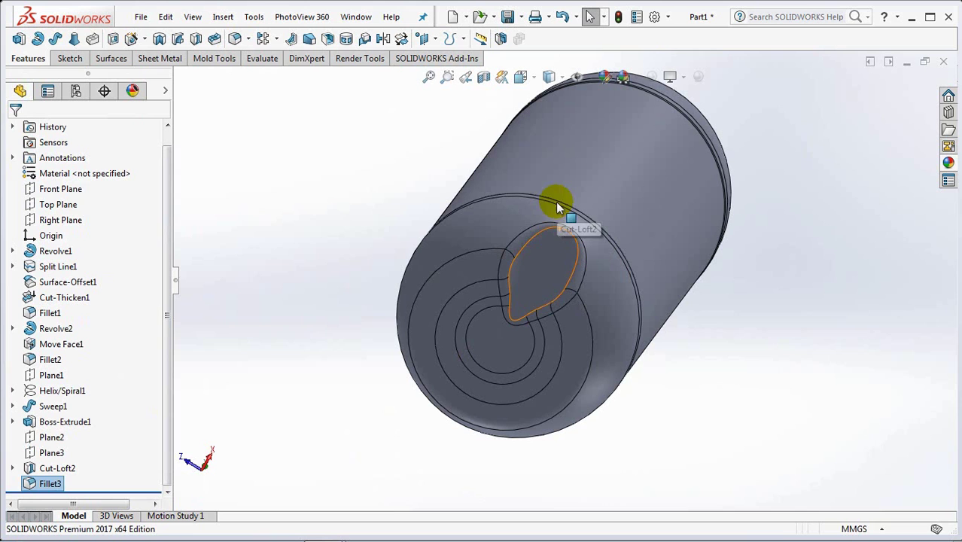
click(354, 184)
Circular-pattern Cut-Loft2 and Fillet3 about the cylinder face into five equal instances over 360°
click(276, 41)
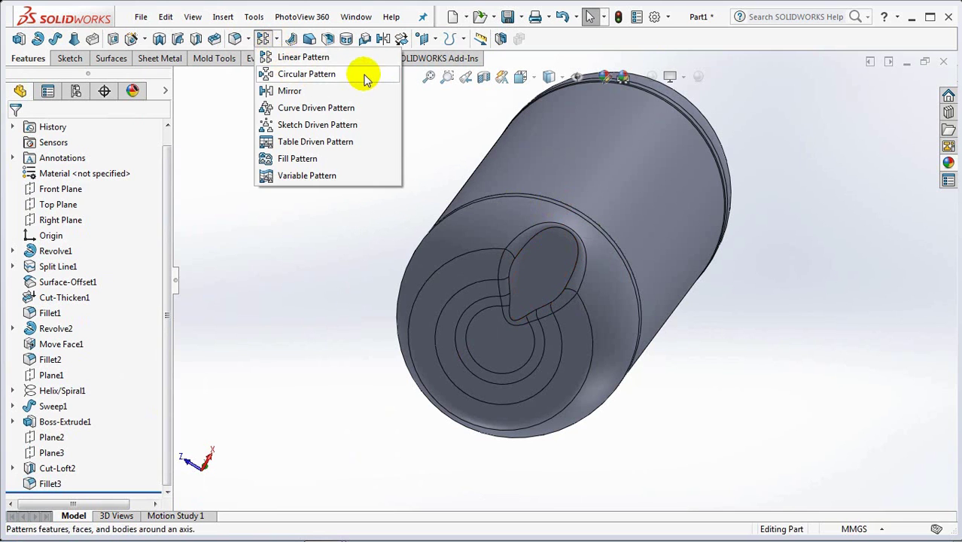
click(364, 72)
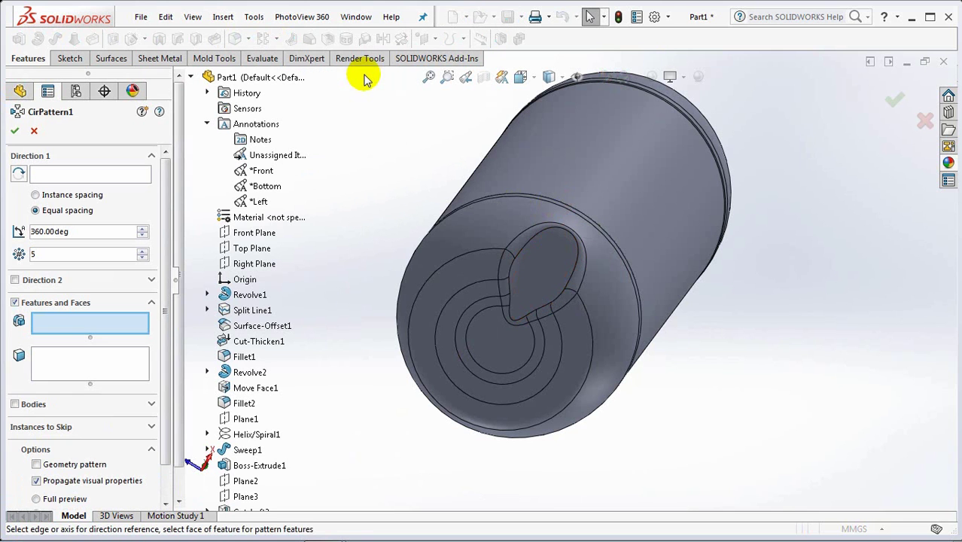
click(532, 257)
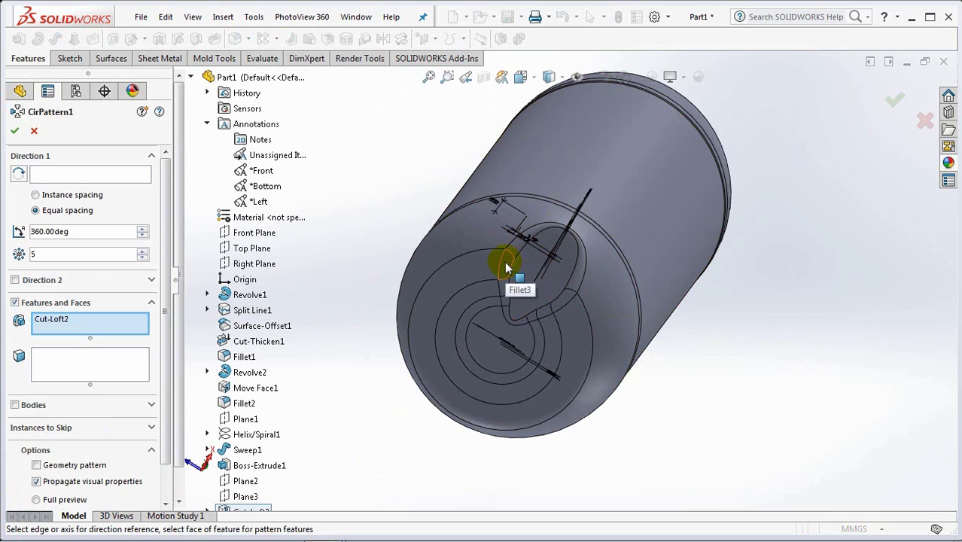
click(506, 265)
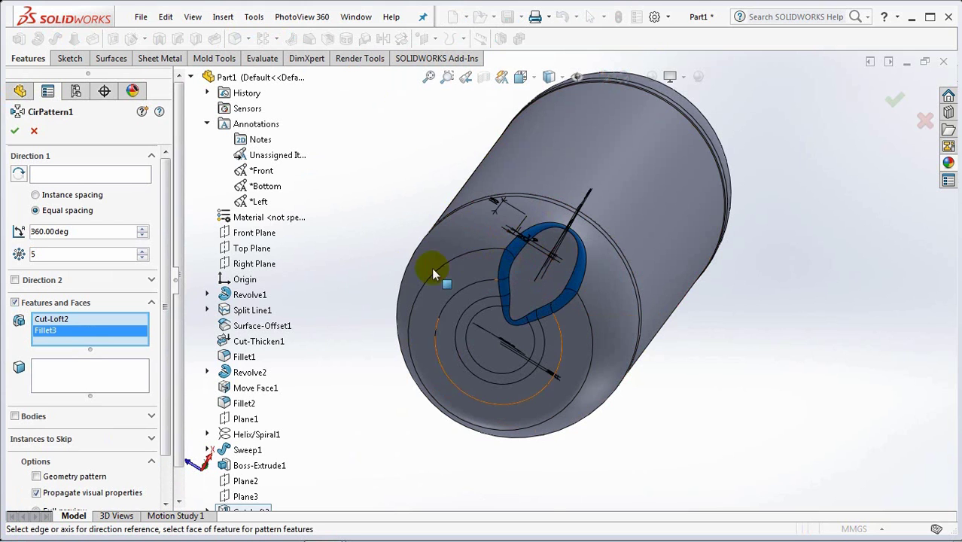
click(116, 175)
click(634, 183)
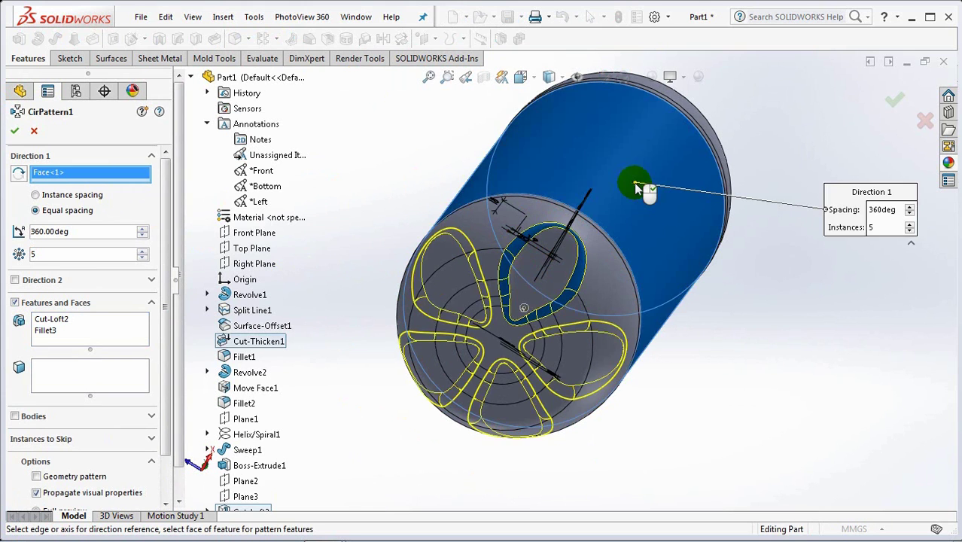
key(Return)
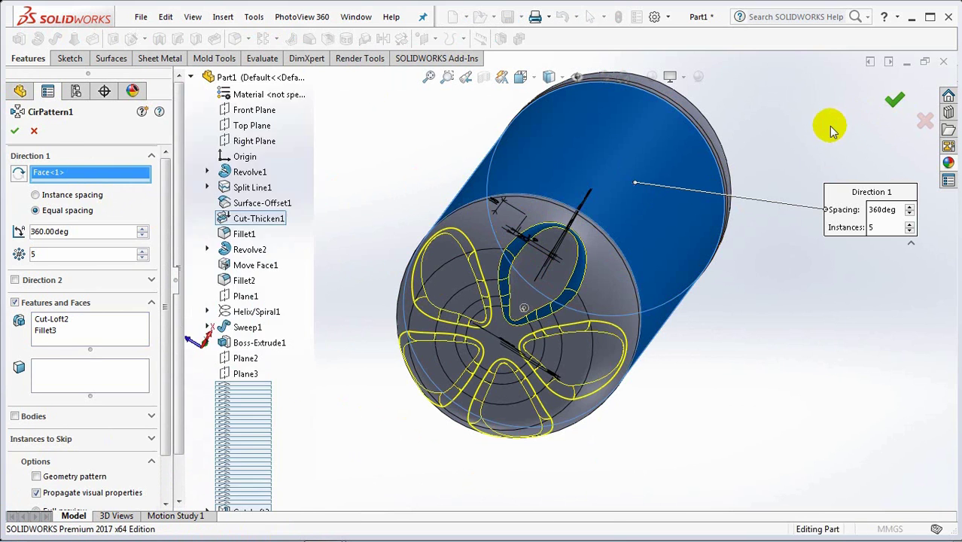
middle_drag(780, 292, 671, 172)
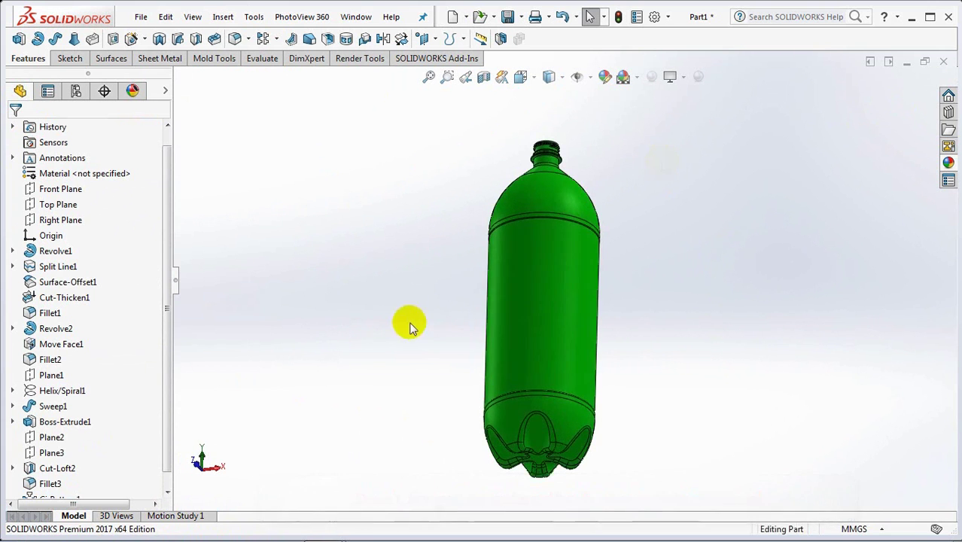
Tilt the finished green bottle to show its five-lobed base
middle_drag(410, 328, 398, 270)
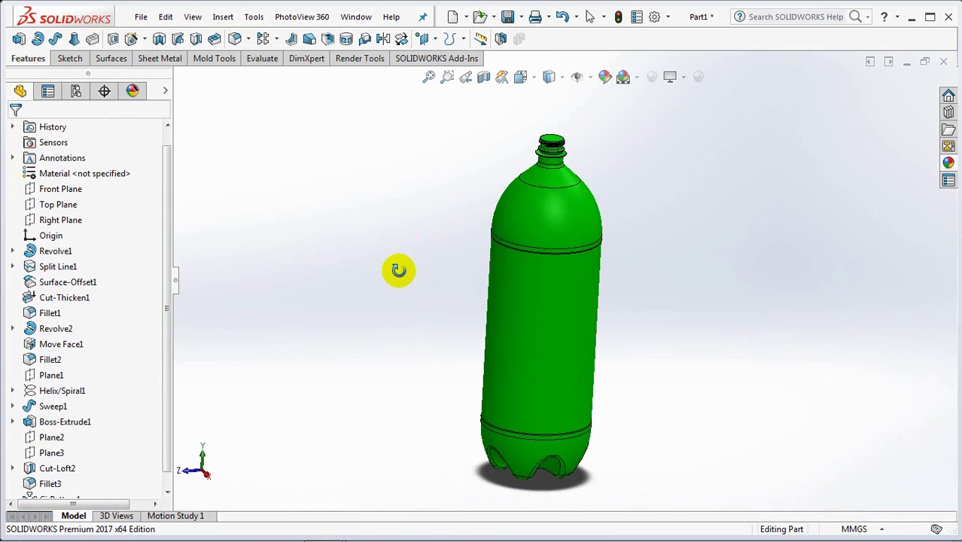